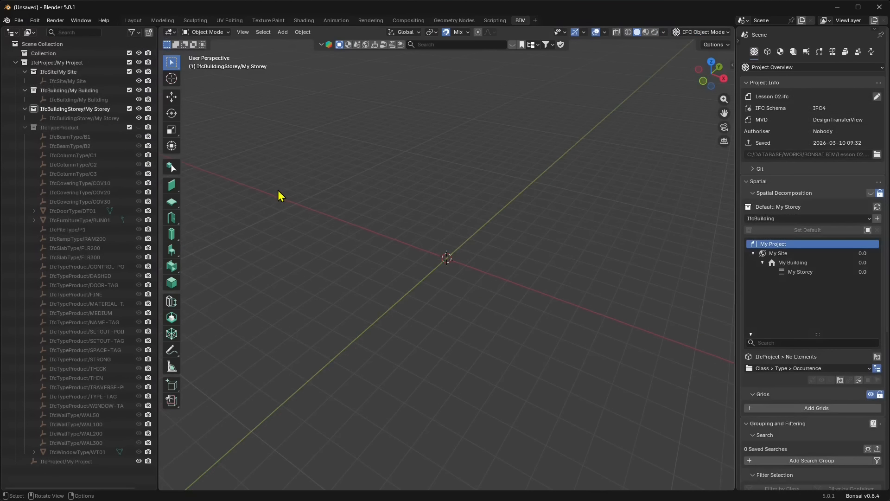
- Collapse the outliner hierarchy from the type products up to the IfcProject/My Project collection
left_click(24, 127)
left_click(24, 108)
left_click(25, 90)
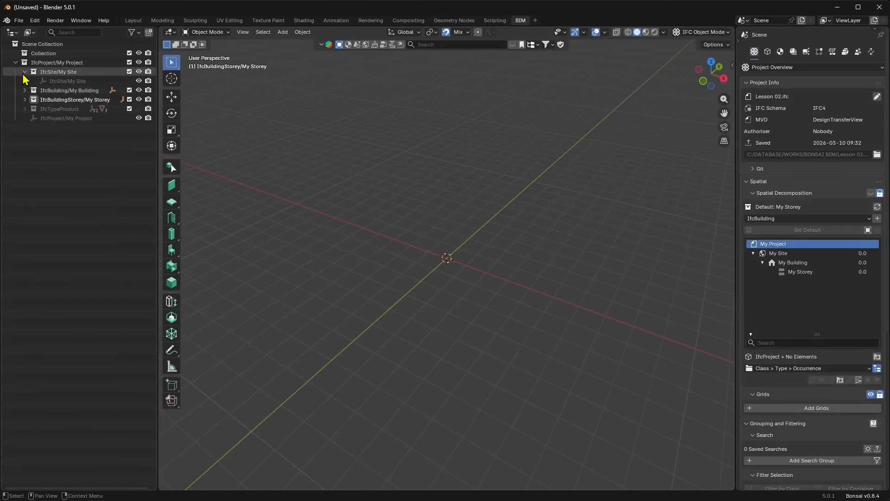
left_click(25, 72)
left_click(15, 63)
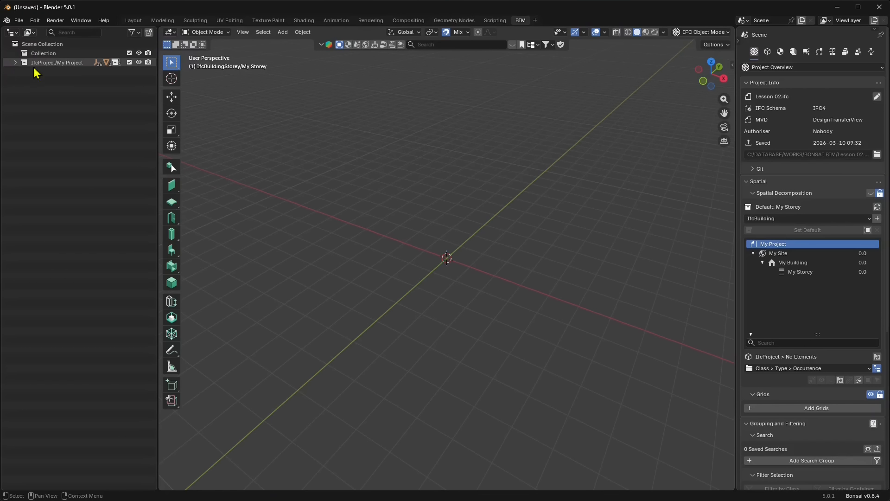
- Start a new IFC project using the Metric (m) template
left_click(19, 21)
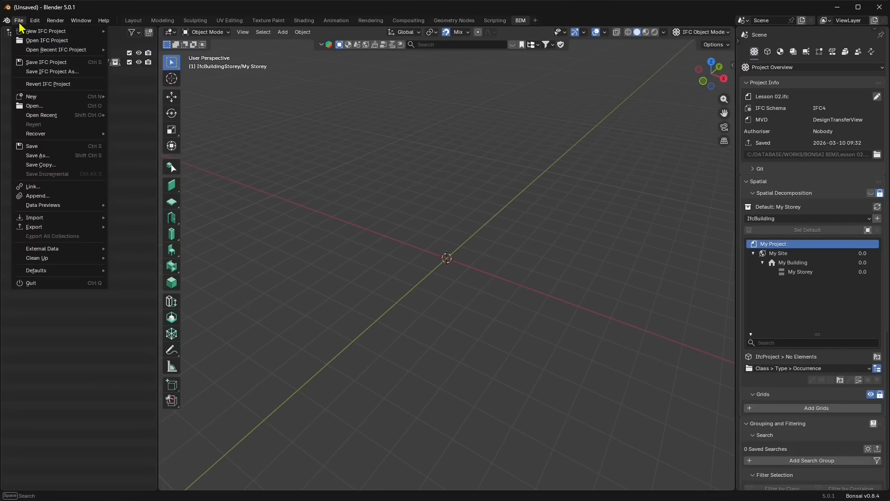
mouse_move(23, 33)
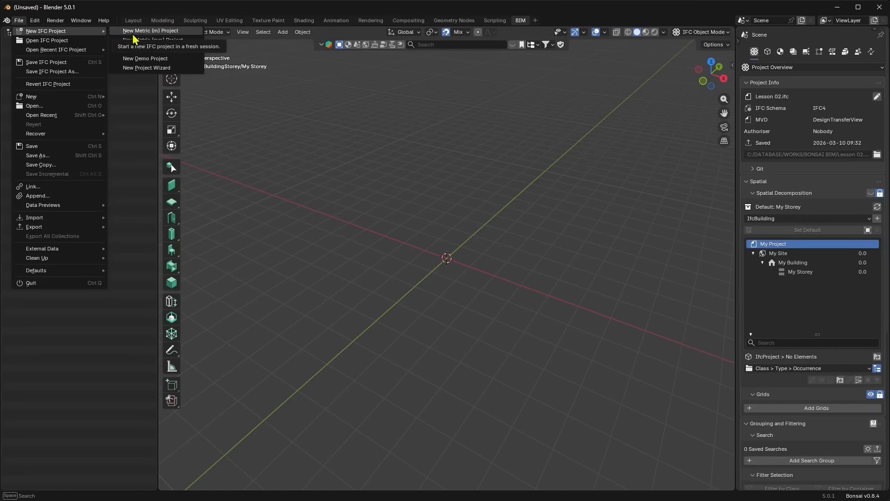
left_click(171, 33)
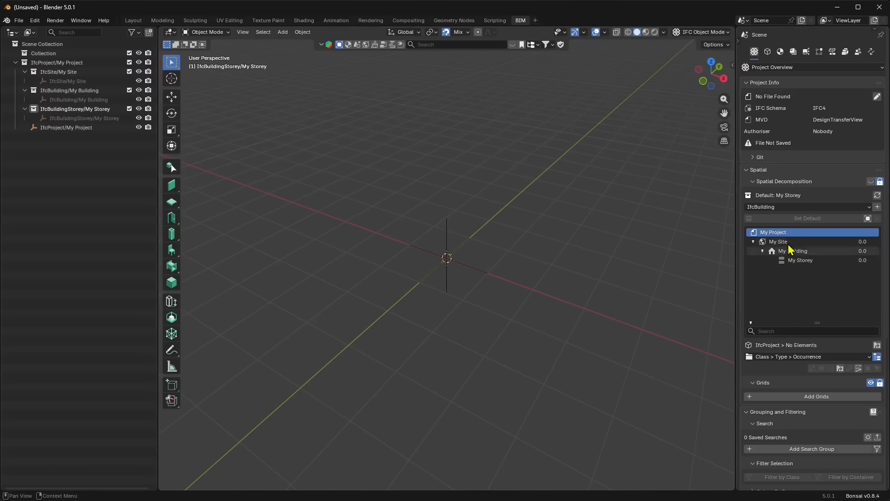
- Examine the new project's structure by selecting the project, storey, building and site objects, and clear the selection
left_click(443, 239)
left_click(377, 273)
mouse_move(378, 278)
middle_mouse_down()
mouse_move(501, 277)
mouse_move(380, 277)
middle_mouse_up()
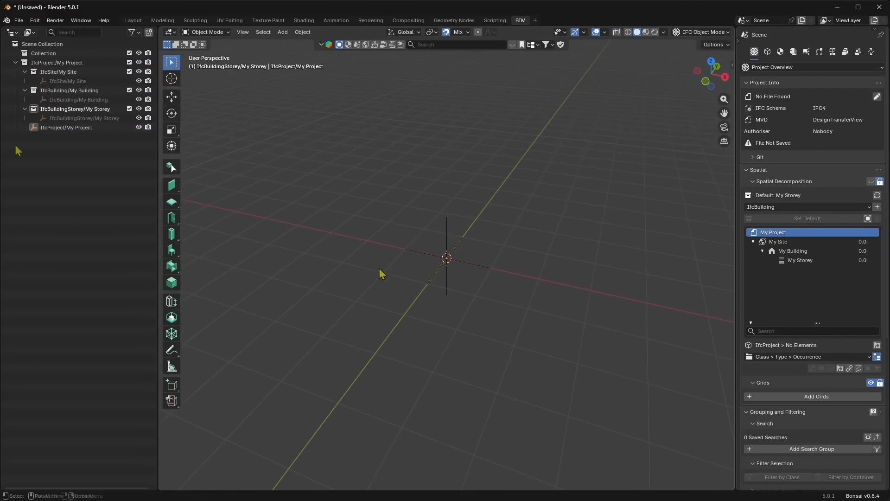
left_click(47, 118)
left_click(47, 99)
left_click(46, 81)
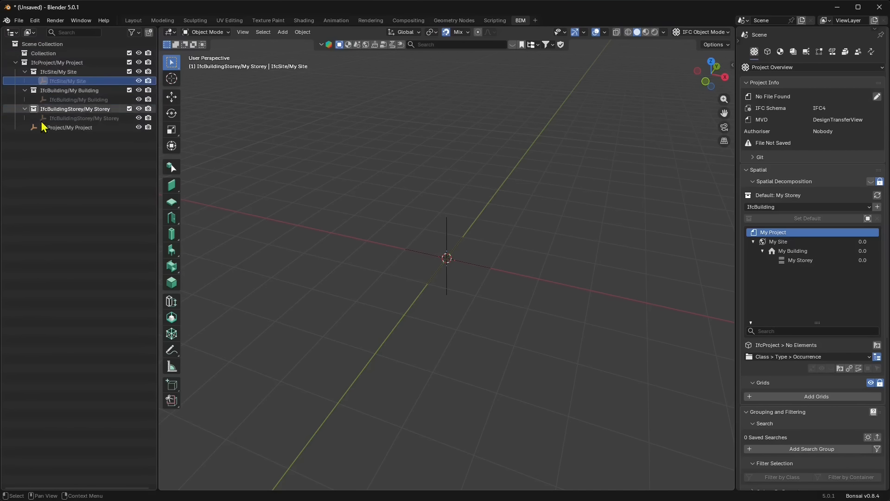
left_click(50, 138)
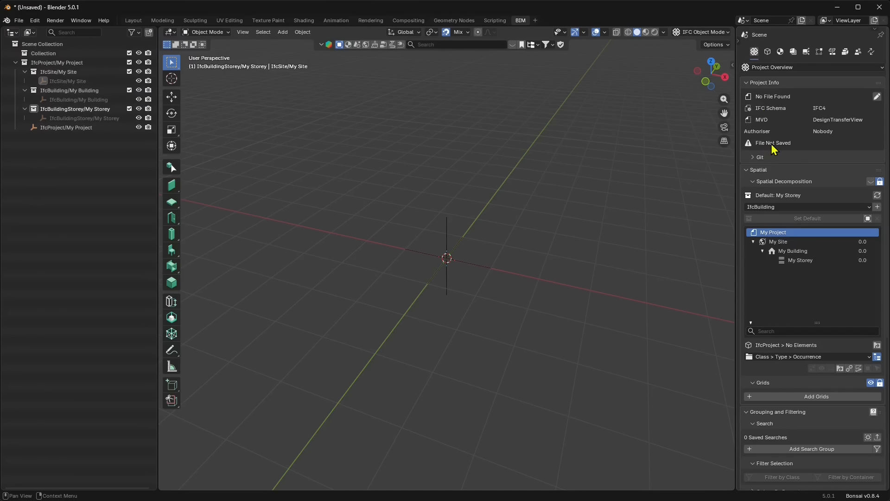
- Go through the spatial decomposition from My Site and My Building, and select My Storey
left_click(775, 243)
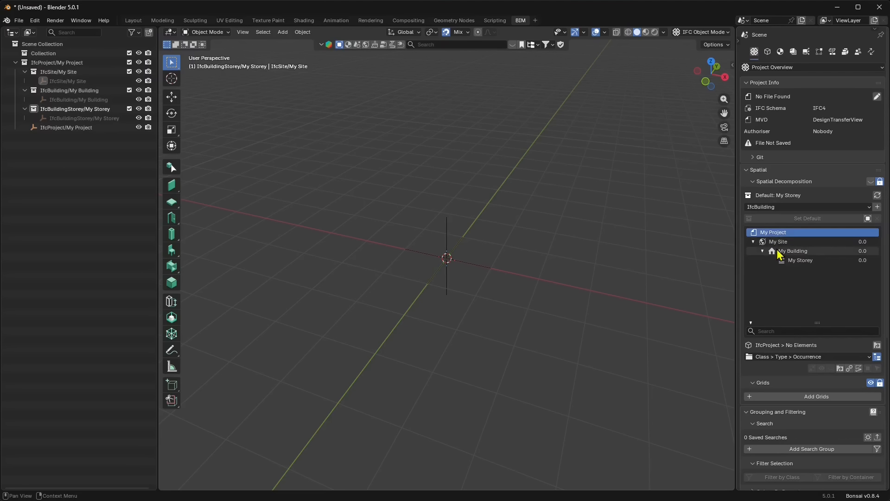
left_click(783, 252)
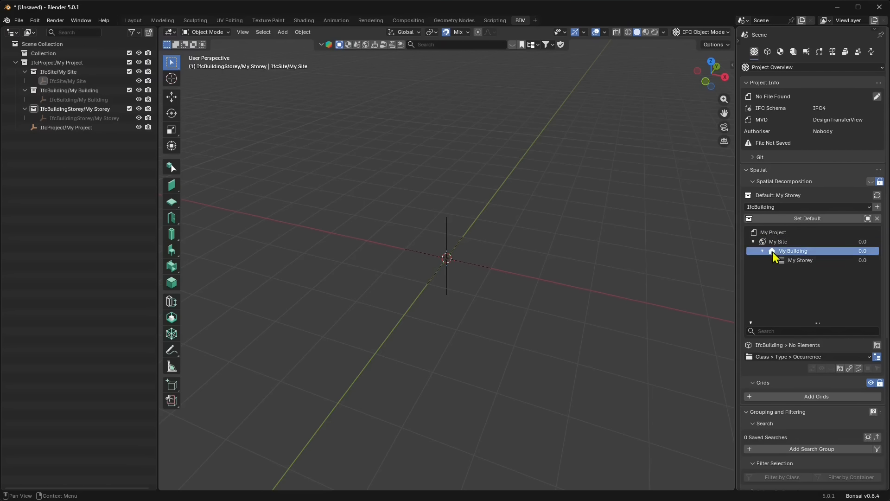
left_click(789, 261)
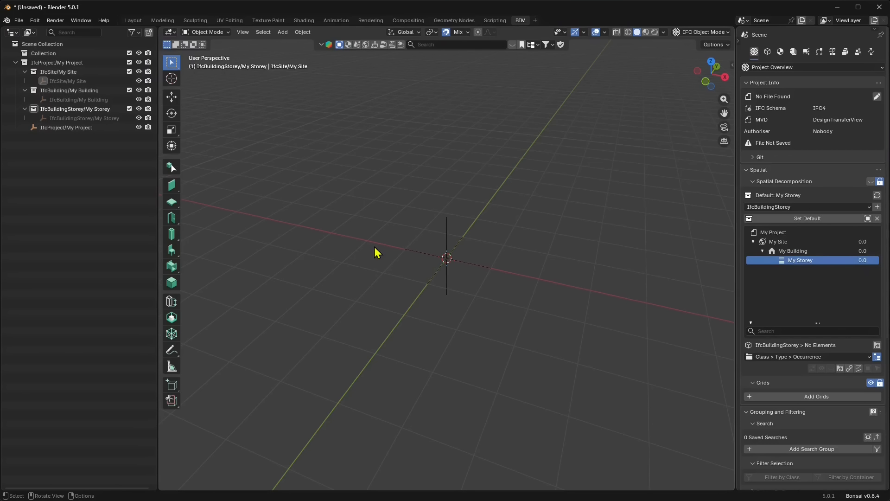
- Add a mesh cube at the origin, check its My Storey collection in the outliner, and deselect everything
left_click(282, 33)
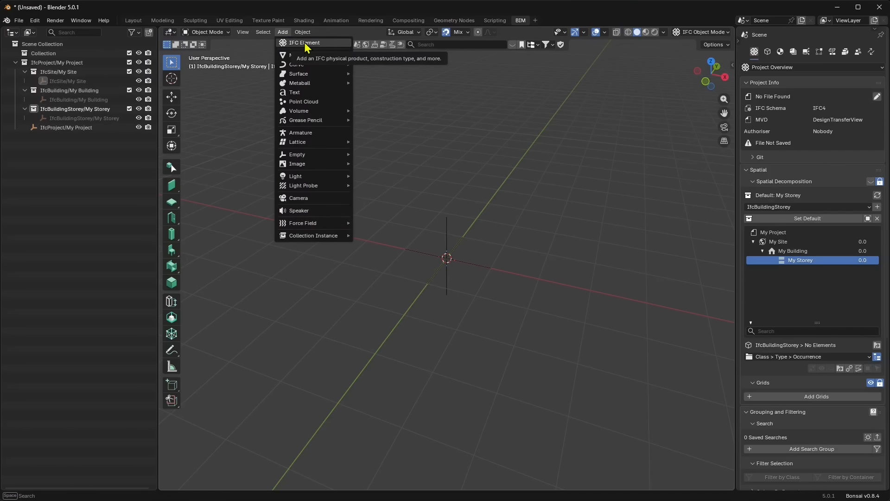
mouse_move(297, 60)
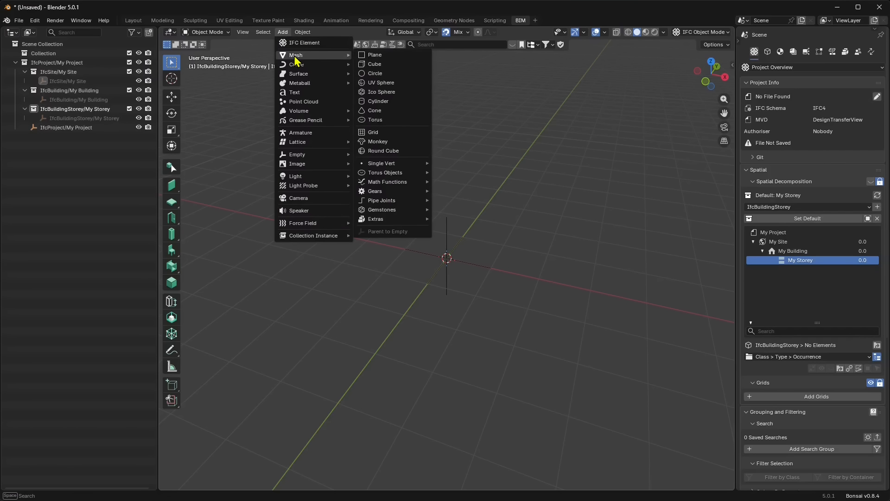
left_click(375, 65)
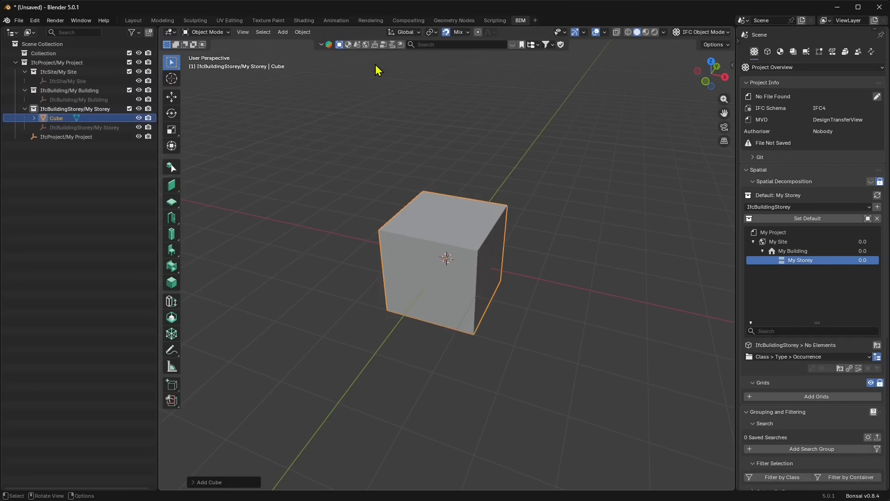
middle_click_drag(493, 328, 476, 328)
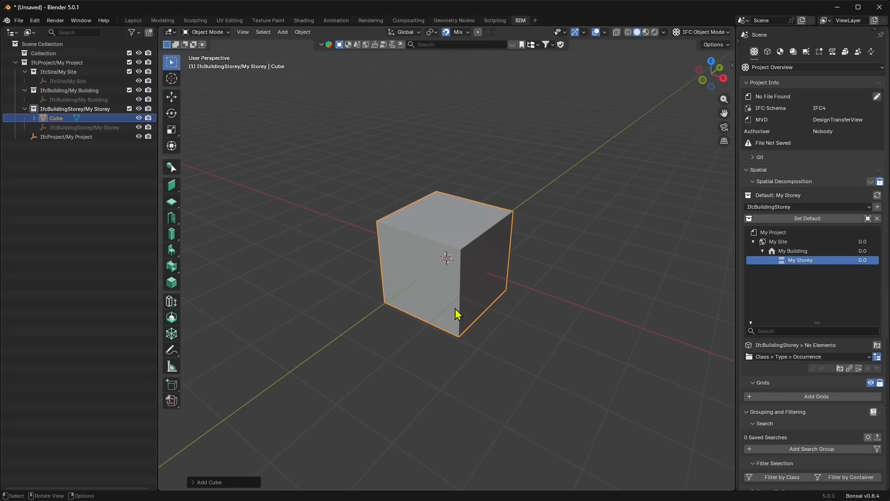
middle_click_drag(411, 159, 326, 282)
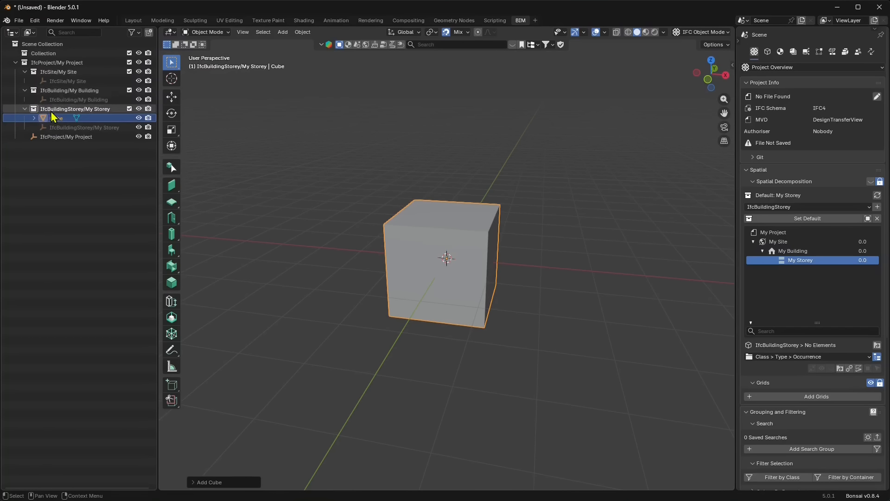
left_click(37, 111)
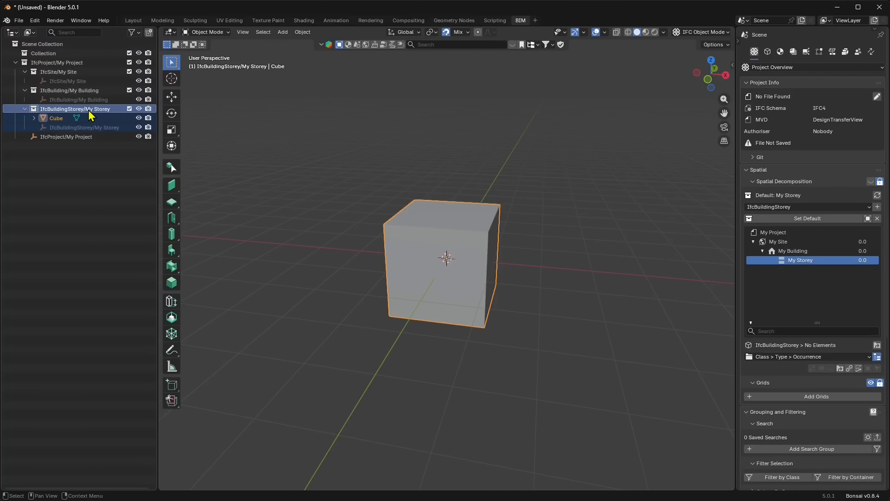
left_click(356, 329)
- Draw a tall, narrow box beside the cube with the Add Cube tool
scroll(365, 328, "down", 2)
middle_click_drag(358, 243, 323, 291, "shift")
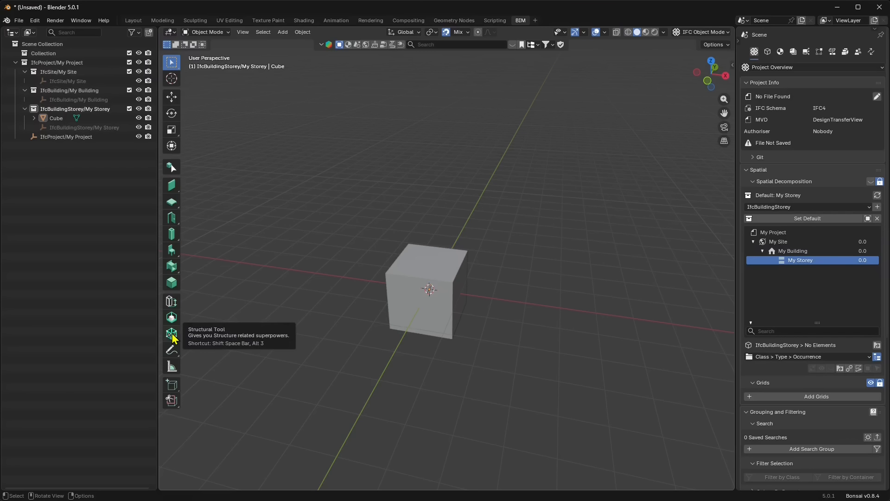
left_click(170, 389)
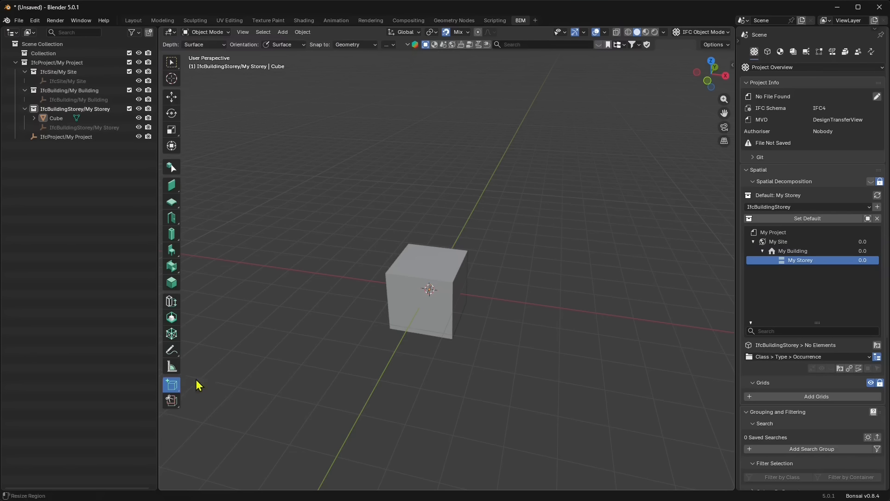
left_click_drag(515, 309, 550, 330)
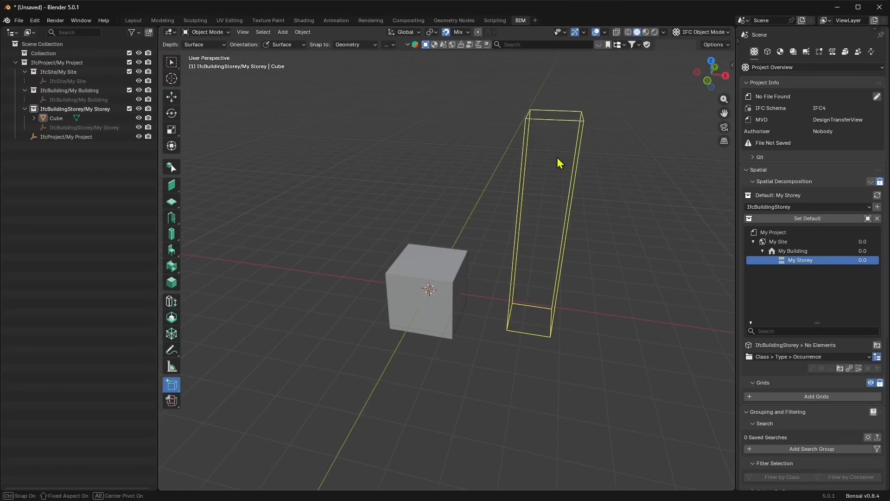
left_click(565, 157)
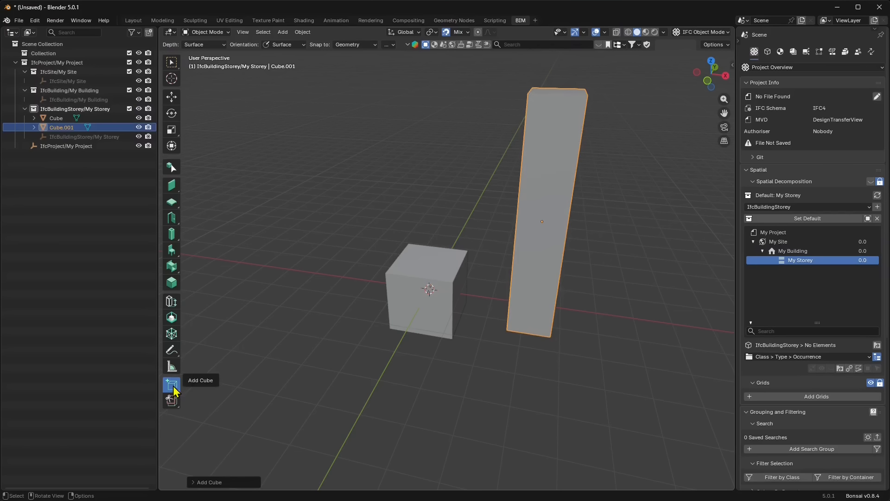
- Draw a wide, thin slab around the cube and the tall box with the Add Cube tool
left_click_drag(288, 180, 691, 433)
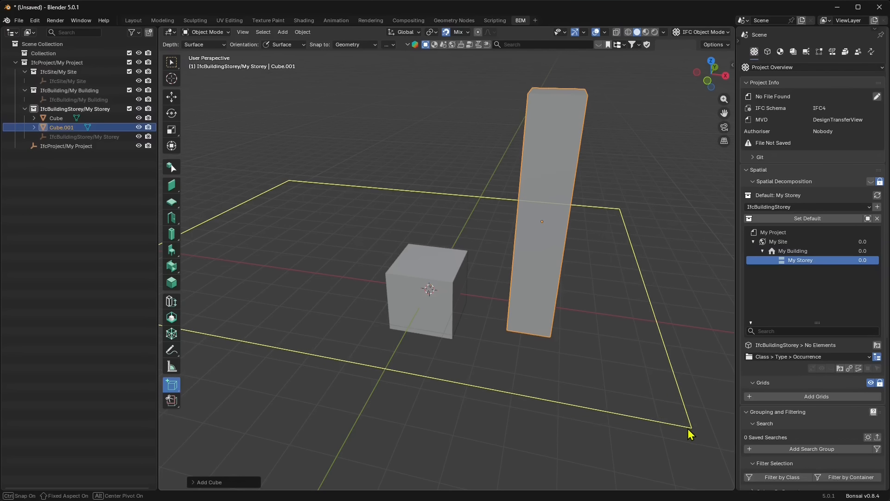
left_click(689, 438)
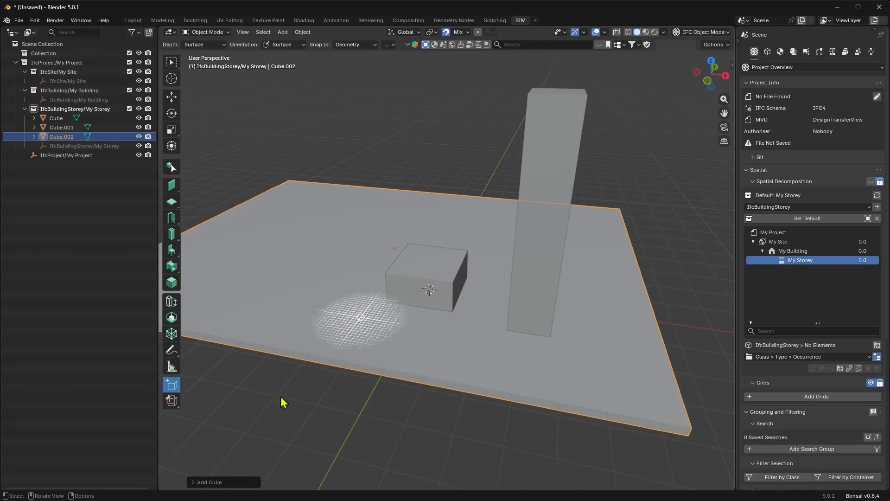
middle_click_drag(428, 361, 408, 359)
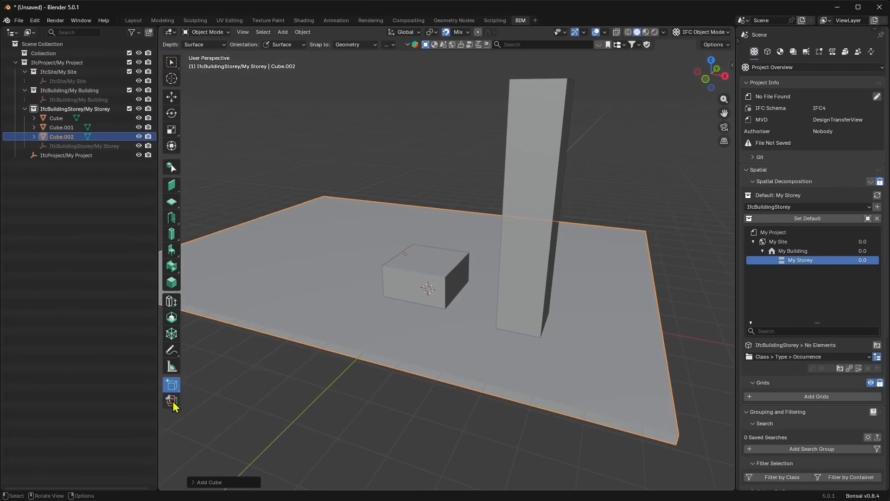
- Cut a rectangular opening through the slab beside the cube with the Box Carve tool
left_click_drag(172, 400, 185, 408)
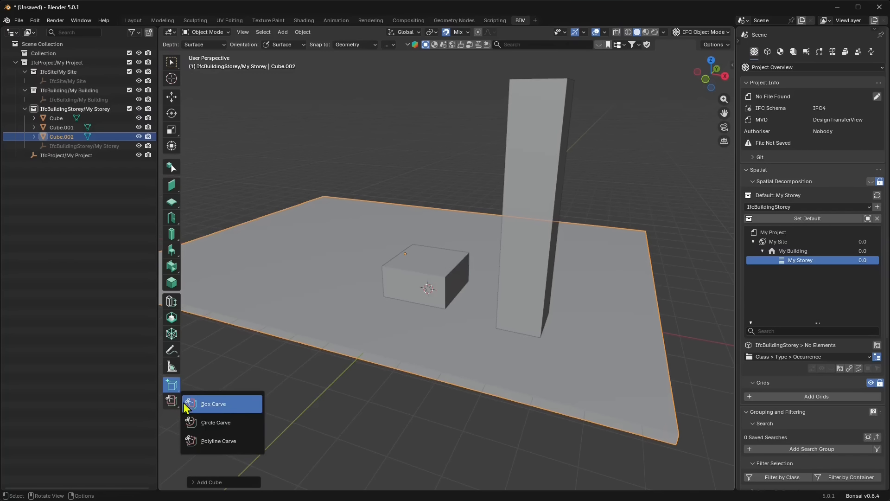
left_click(212, 408)
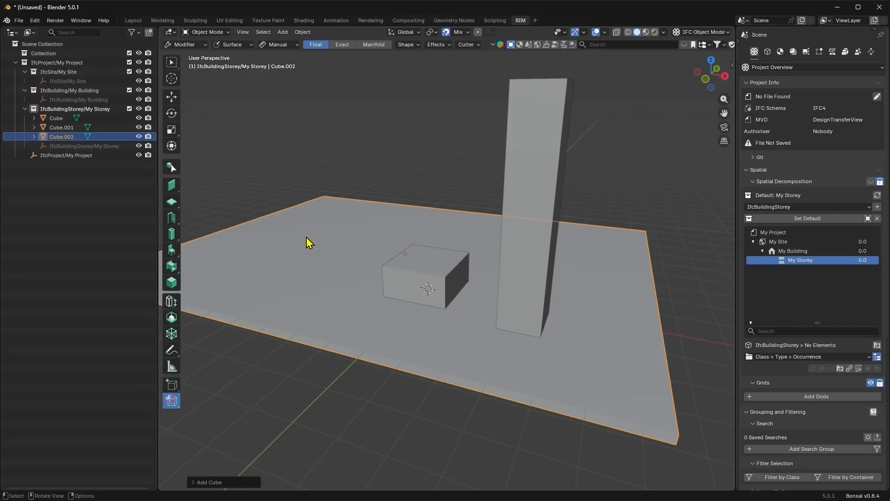
left_click_drag(291, 236, 315, 287)
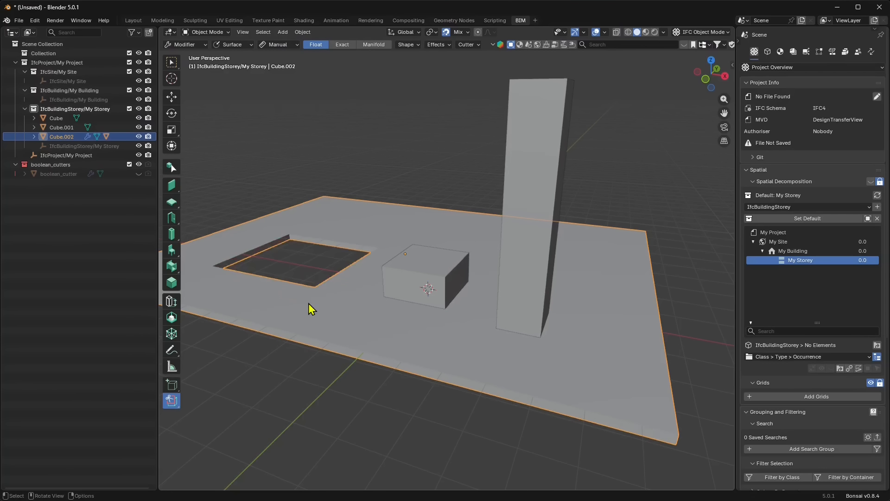
middle_click_drag(273, 303, 326, 264)
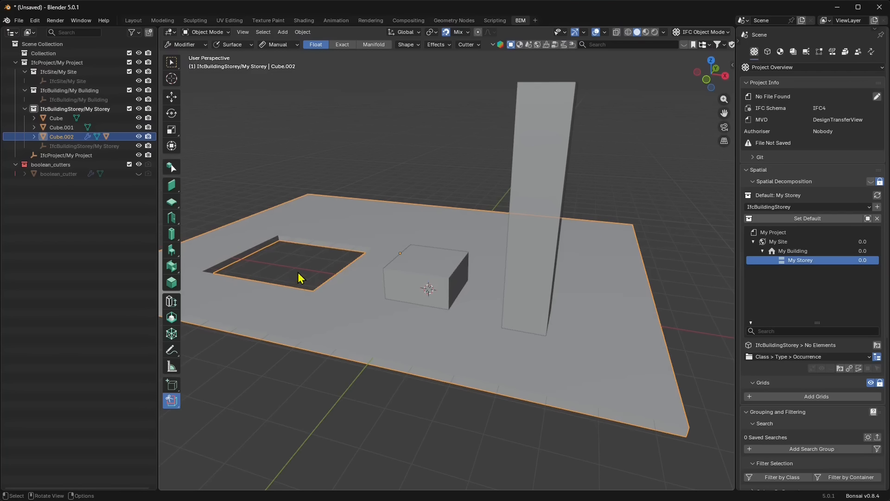
middle_click_drag(372, 281, 473, 300)
scroll(454, 266, "up", 1)
middle_click_drag(411, 293, 450, 294)
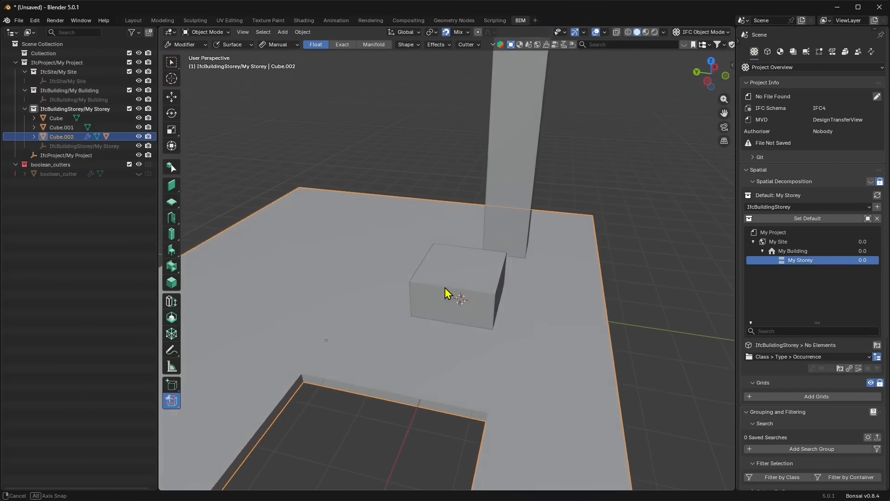
- Try to box-carve a rectangle into the cube's top while the slab is still the selected object
left_click(173, 401)
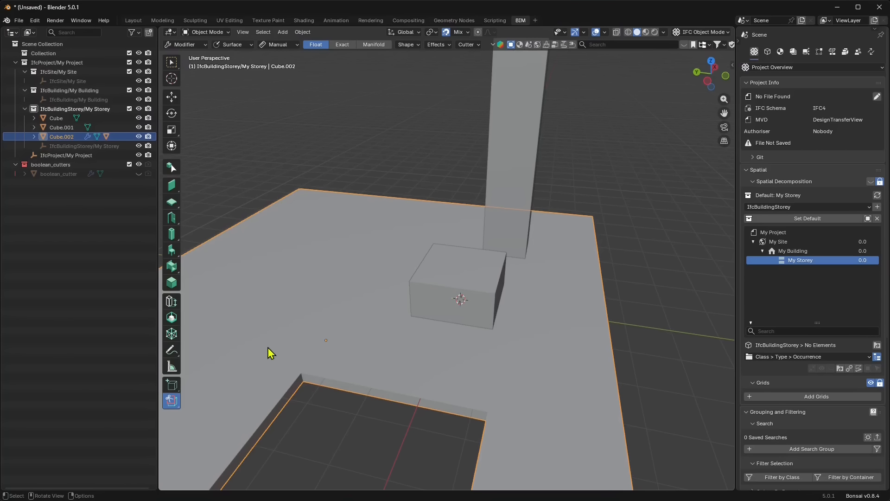
mouse_move(448, 255)
left_mouse_down()
mouse_move(451, 291)
mouse_move(474, 299)
left_mouse_up()
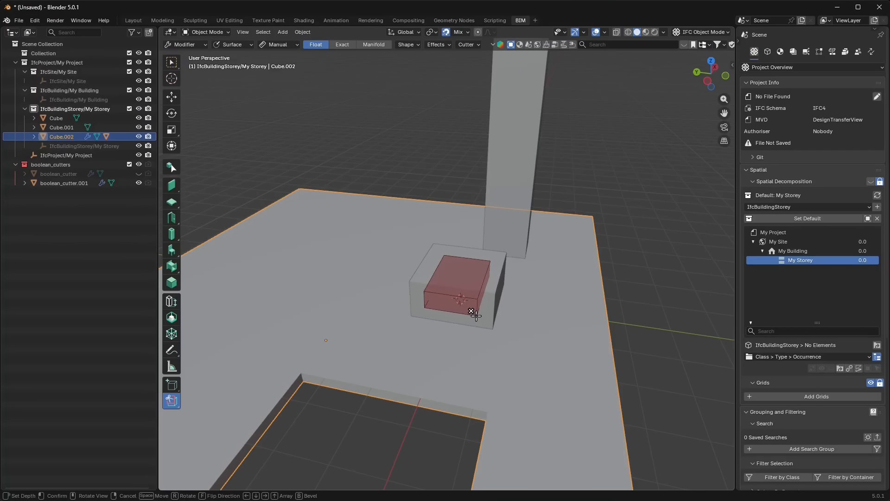
left_click(477, 316)
mouse_move(488, 345)
middle_mouse_down()
mouse_move(462, 346)
mouse_move(439, 271)
mouse_move(483, 338)
mouse_move(474, 335)
middle_mouse_up()
- Select the cube and cut a rectangular recess into its top with Box Carve
left_click(439, 271)
middle_click_drag(410, 312, 446, 300)
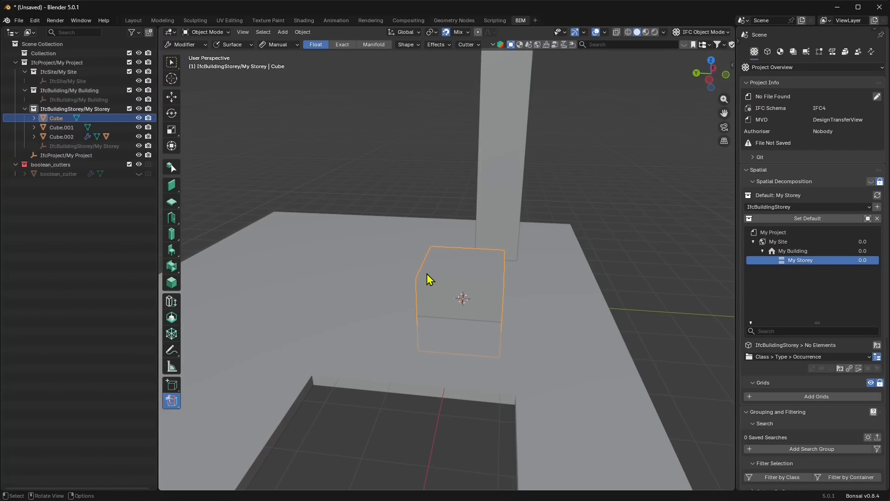
left_click_drag(439, 265, 486, 297)
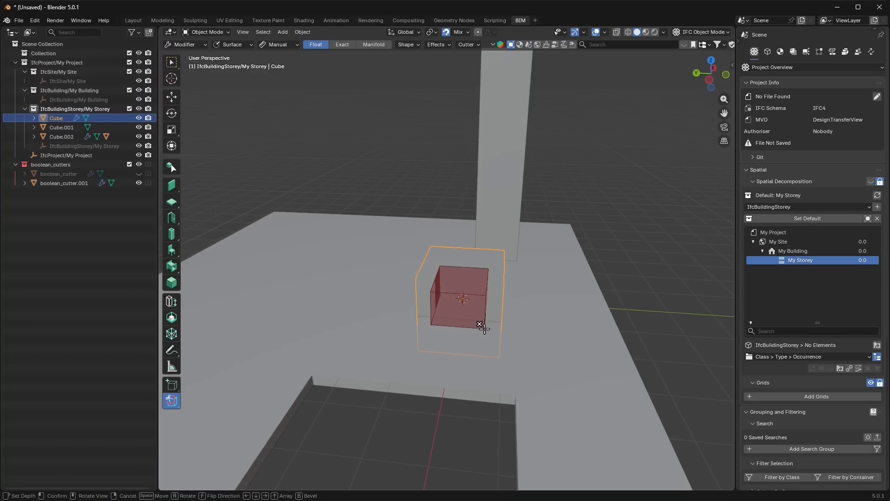
left_click(486, 326)
middle_click_drag(485, 326, 413, 278)
middle_click_drag(455, 314, 482, 321)
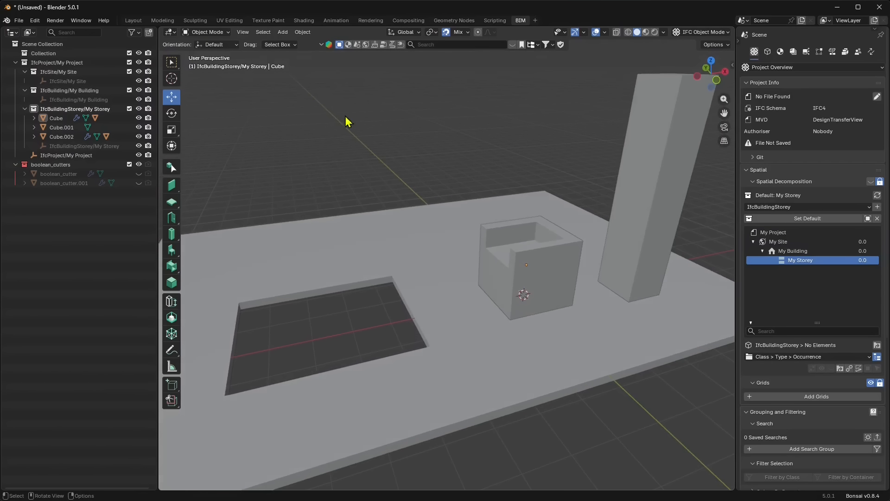
- Look over the object types and primitive shapes that can be added, and choose the Add Cube tool
left_click(283, 32)
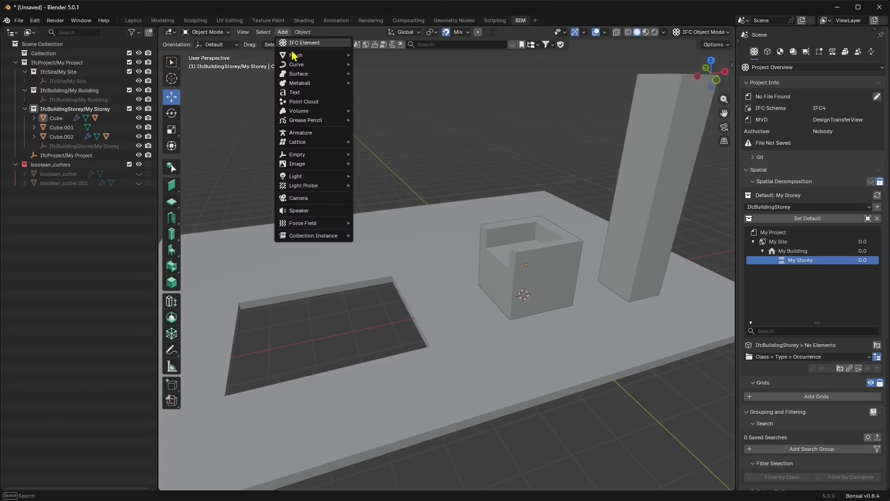
mouse_move(295, 56)
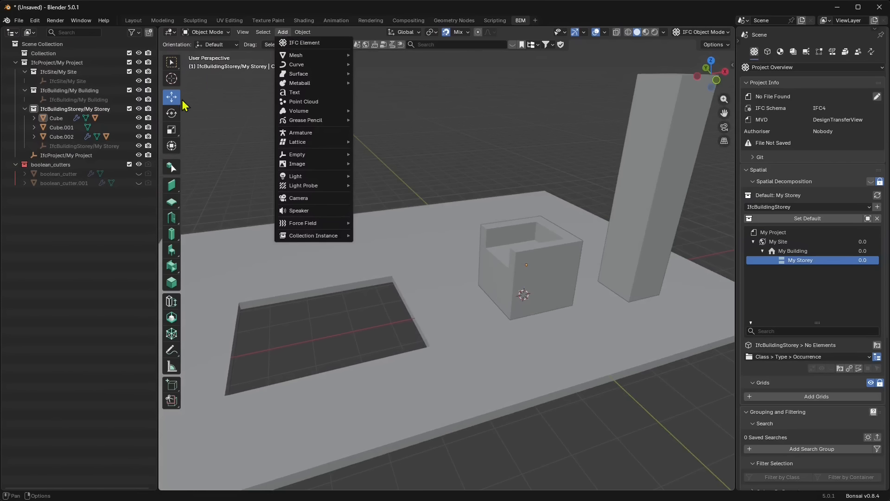
left_click(179, 391)
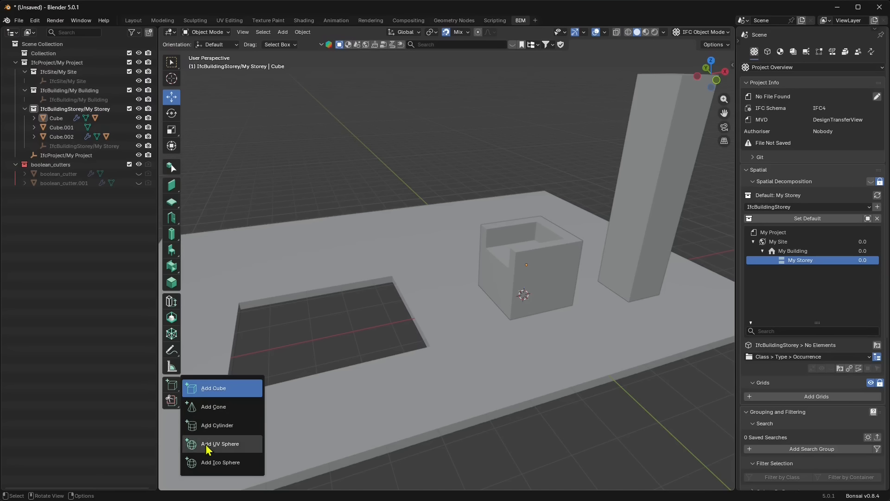
left_click(200, 384)
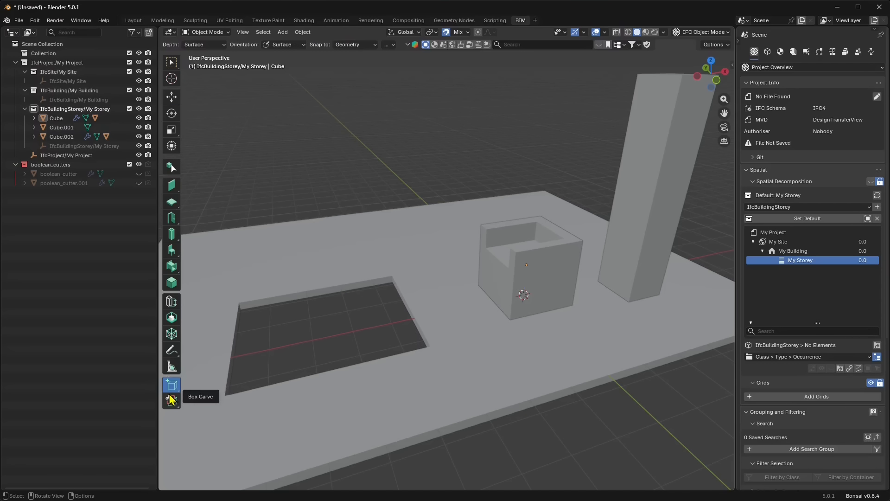
- Enter Edit Mode on the carved cube, switch to face selection and select its top face
left_click(213, 32)
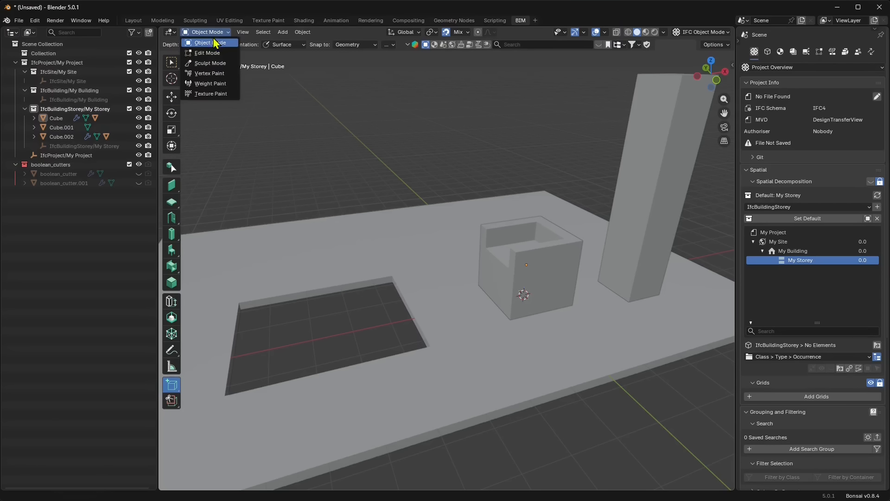
left_click(213, 54)
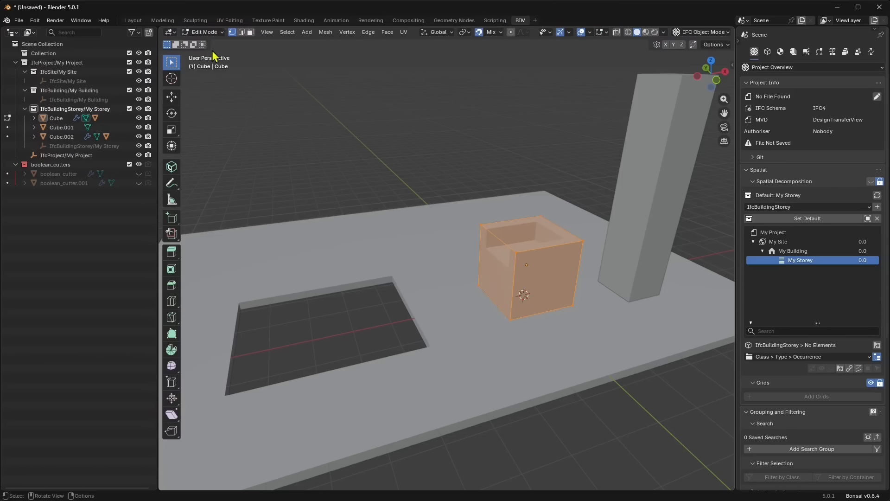
middle_click_drag(295, 176, 277, 66)
left_click(250, 32)
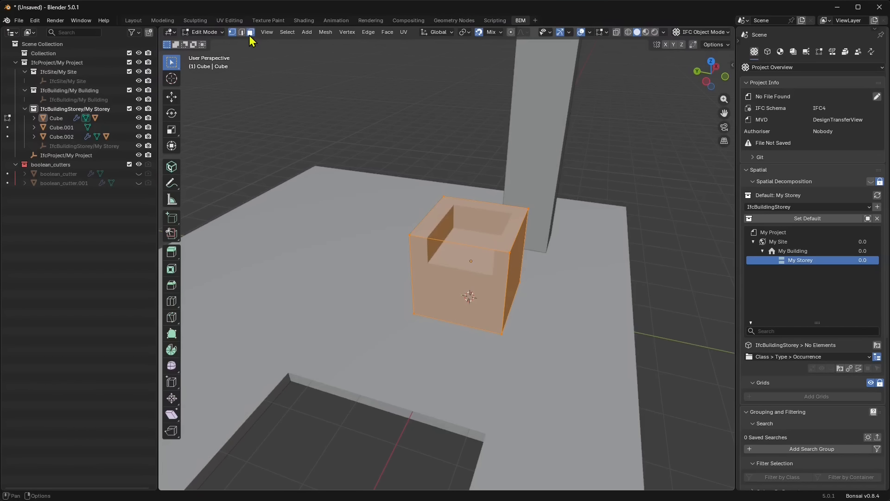
left_click(452, 259)
middle_click_drag(478, 333, 401, 320)
left_click(449, 246)
middle_click_drag(449, 294, 441, 244)
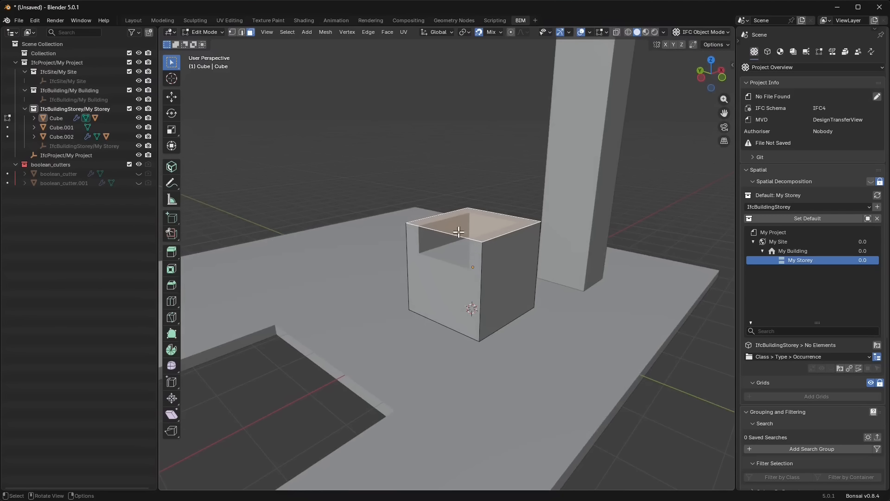
- Switch to the Layout workspace and open the cube's modifier properties
left_click(133, 21)
middle_click_drag(252, 157, 595, 287)
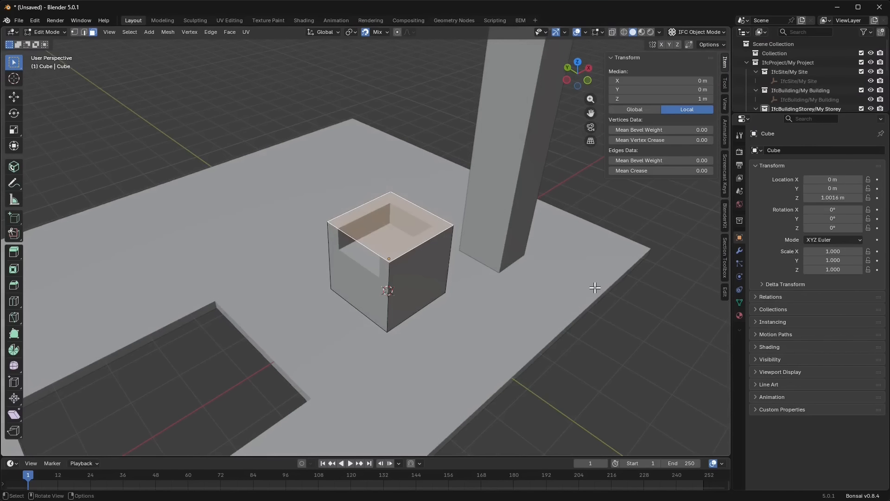
left_click(738, 257)
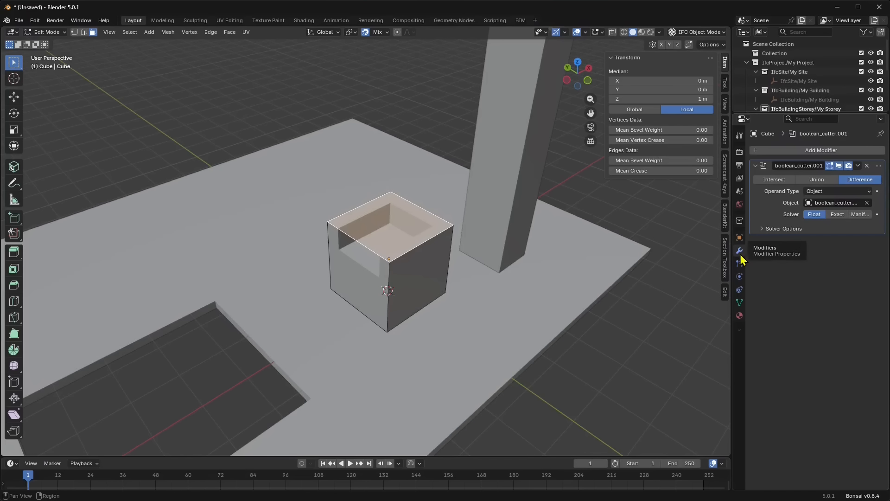
middle_click_drag(356, 290, 385, 202)
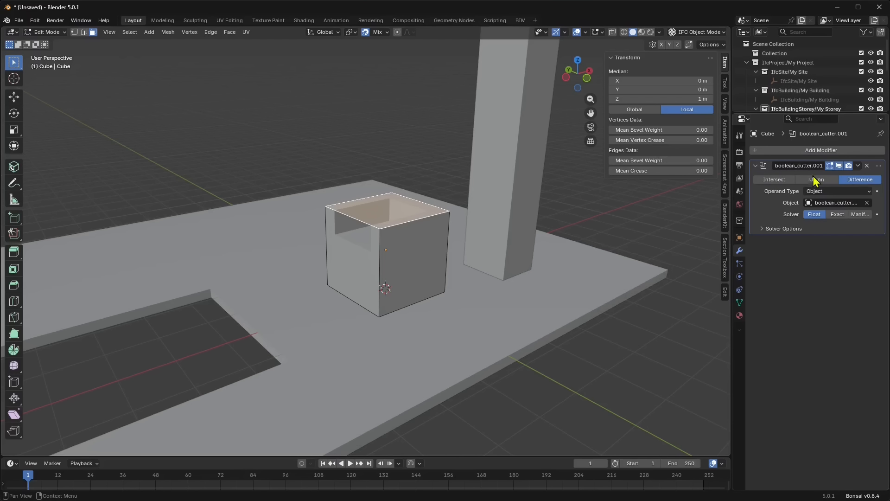
- Return the cube to Object Mode and apply its boolean_cutter.001 modifier
left_click(858, 165)
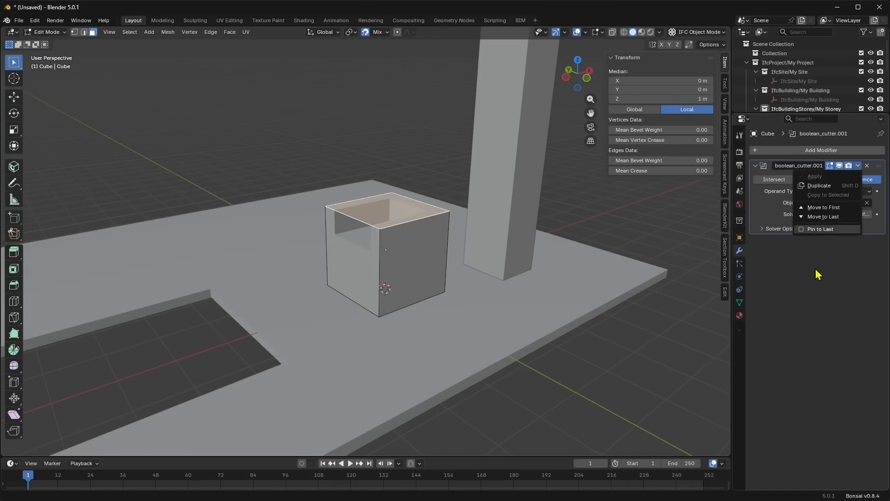
left_click(46, 32)
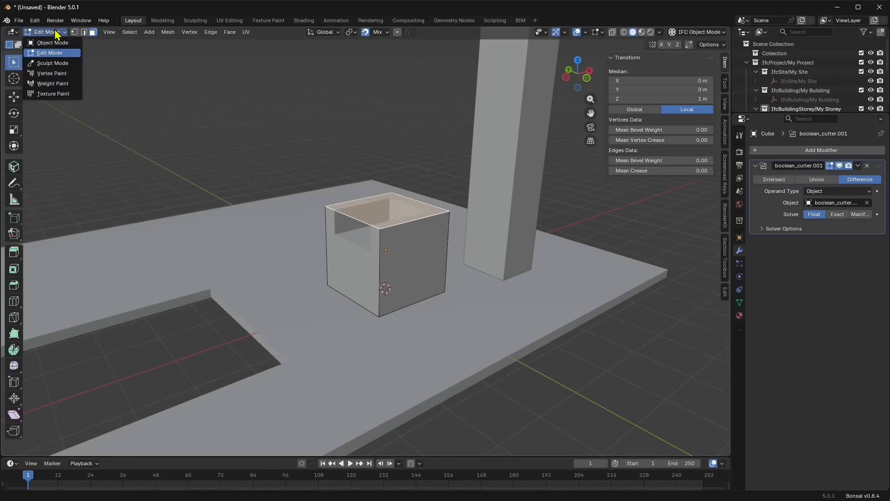
left_click(45, 41)
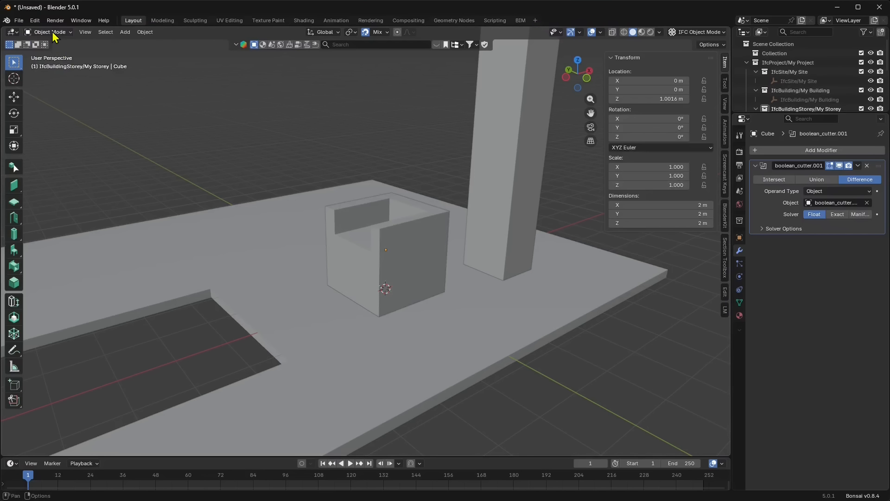
left_click(859, 167)
left_click(824, 184)
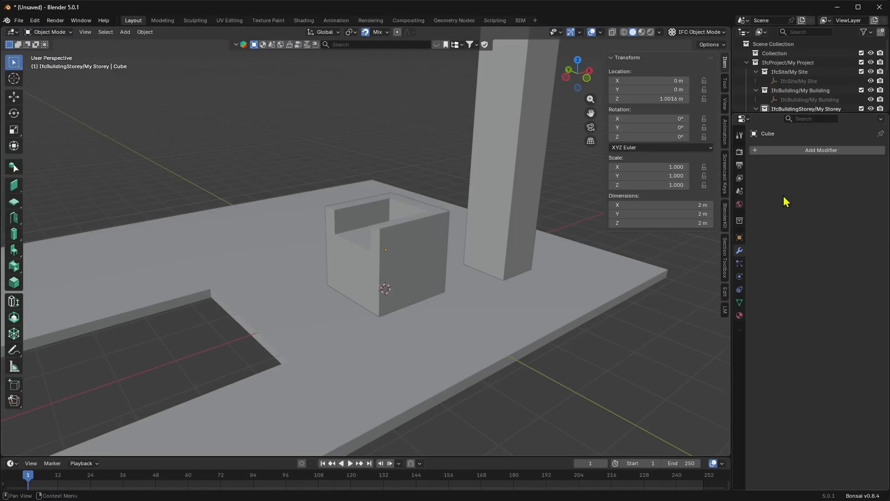
- Select the cube and switch it between Object Mode and Edit Mode, ending in Edit Mode
left_click(330, 236)
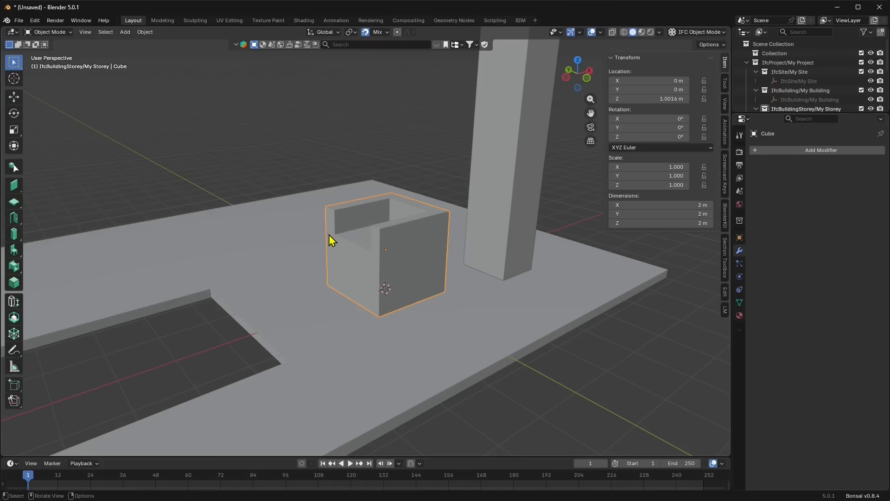
left_click(48, 32)
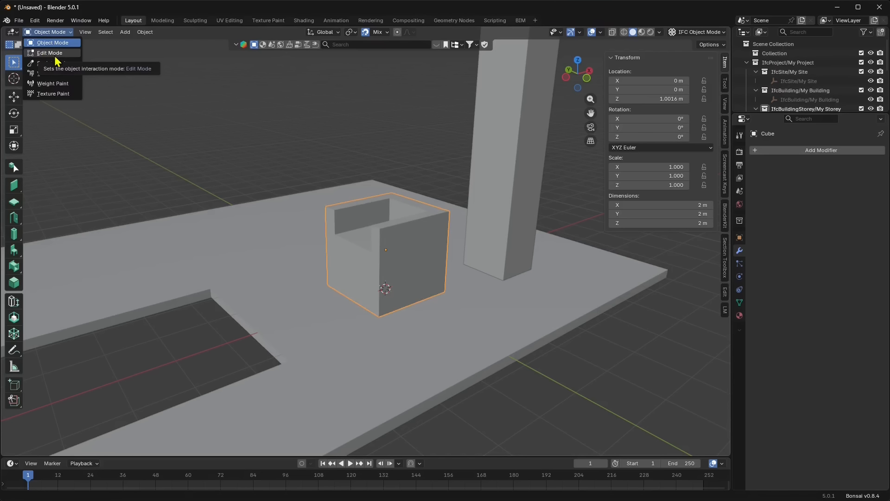
left_click(46, 53)
left_click(47, 34)
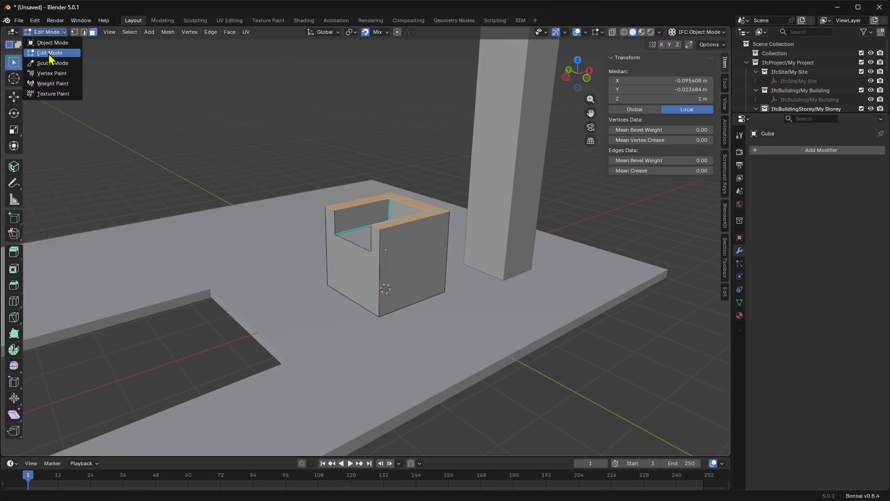
left_click(49, 42)
left_click(47, 32)
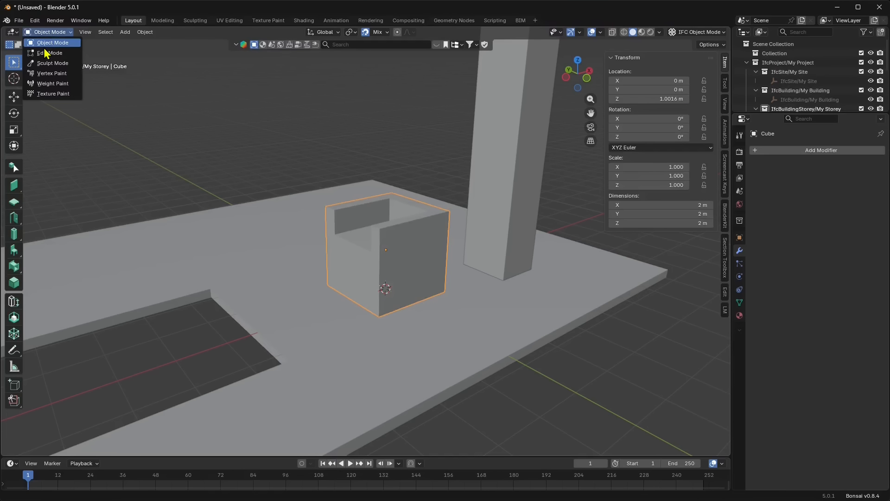
left_click(46, 53)
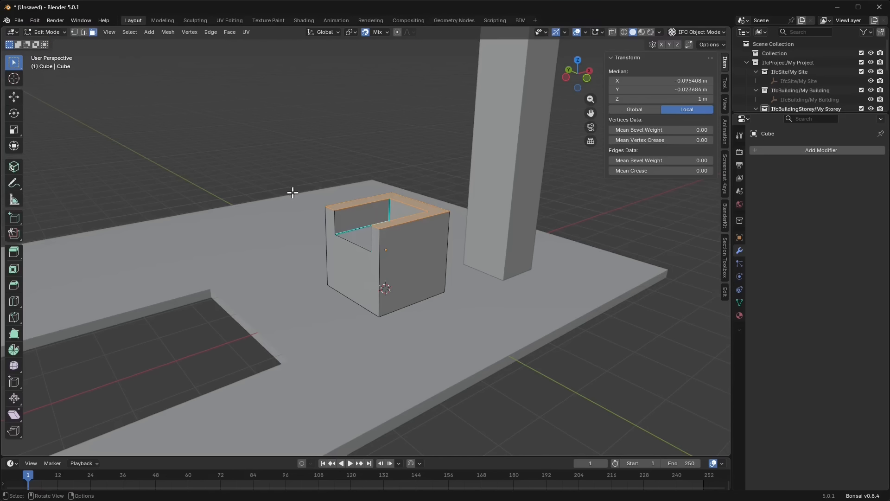
- Select the floor face of the cube's recess and move it down along Z to a local height of 0 m
middle_click_drag(292, 192, 371, 224)
left_click(368, 231)
left_click(14, 97)
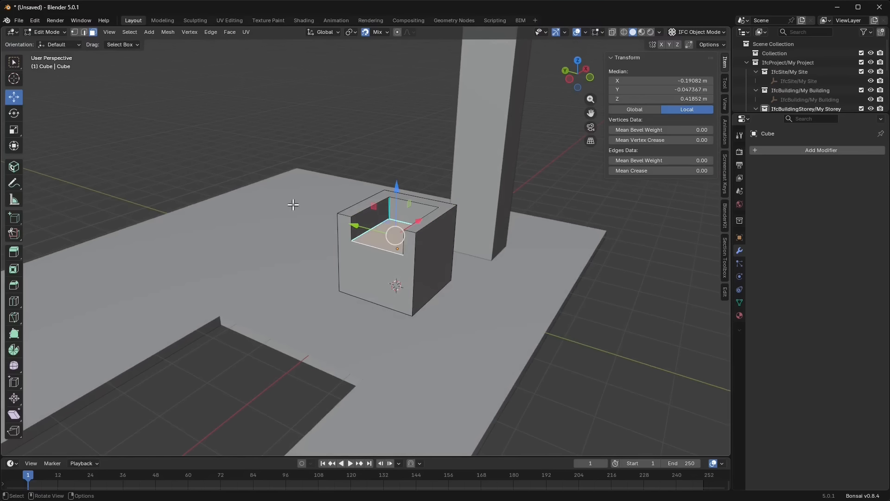
left_click_drag(404, 186, 389, 226)
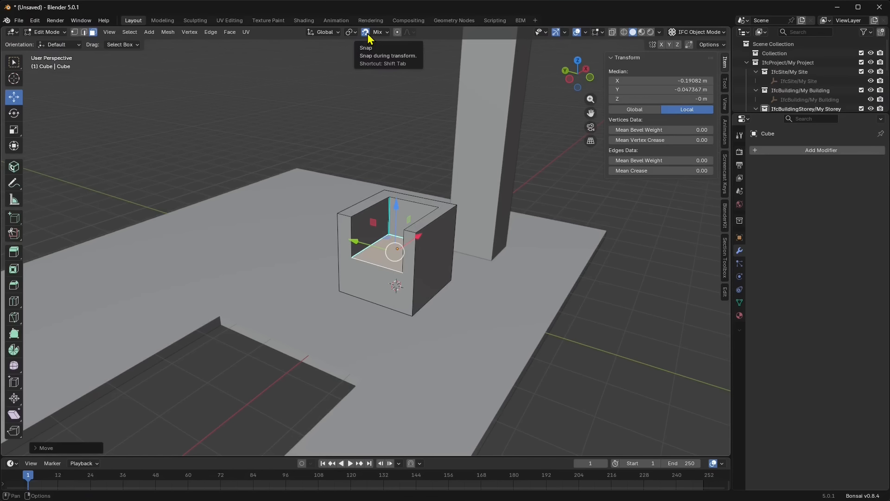
- Return the cube to Object Mode and switch back to the BIM workspace
left_click(46, 32)
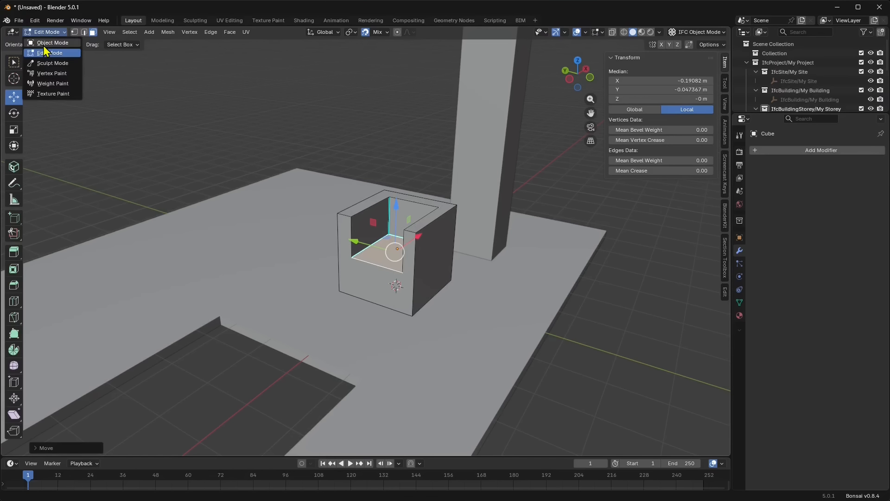
left_click(43, 46)
middle_click_drag(357, 204, 418, 306)
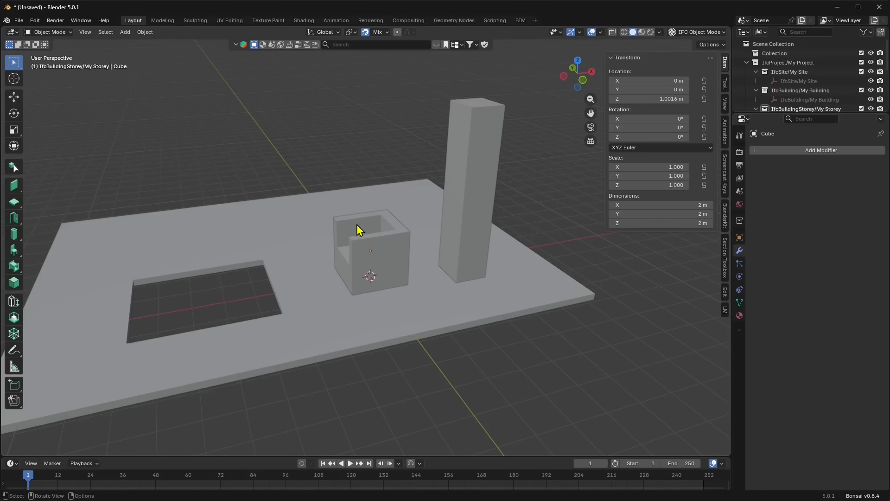
left_click(520, 20)
- Examine the carved cube, the tall box and the slab from several viewing angles
middle_click_drag(447, 155, 395, 204)
scroll(420, 271, "down", 2)
scroll(419, 275, "up", 1)
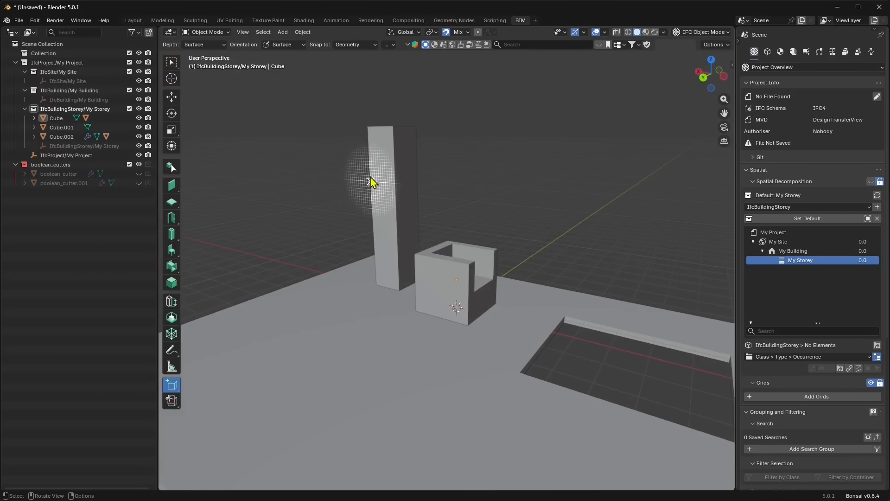
middle_click_drag(432, 357, 385, 352)
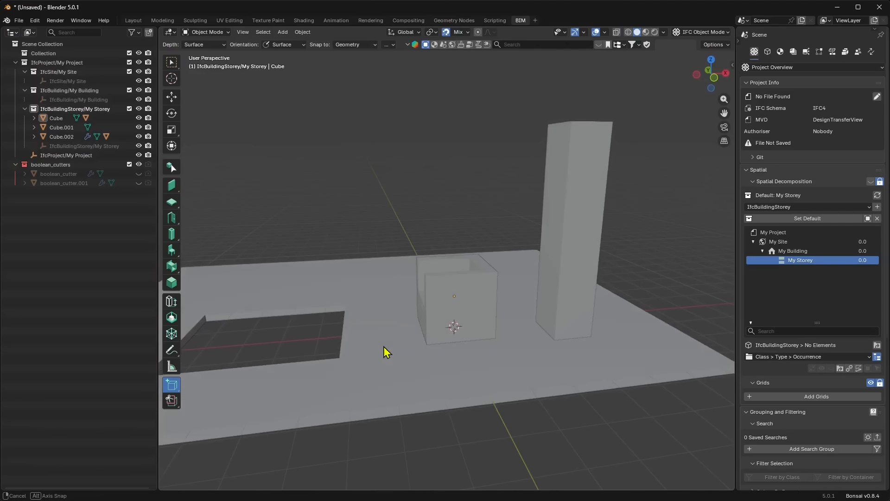
middle_click_drag(523, 290, 424, 316)
middle_click_drag(390, 258, 398, 256)
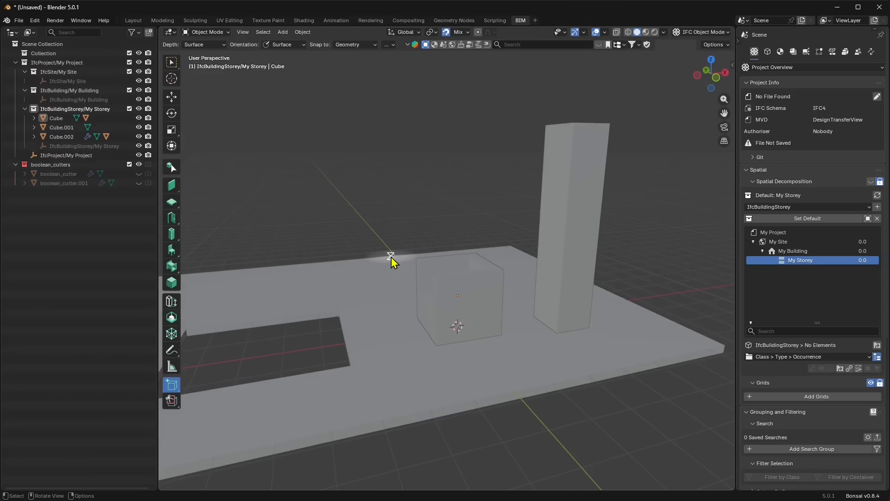
middle_click_drag(425, 302, 459, 303)
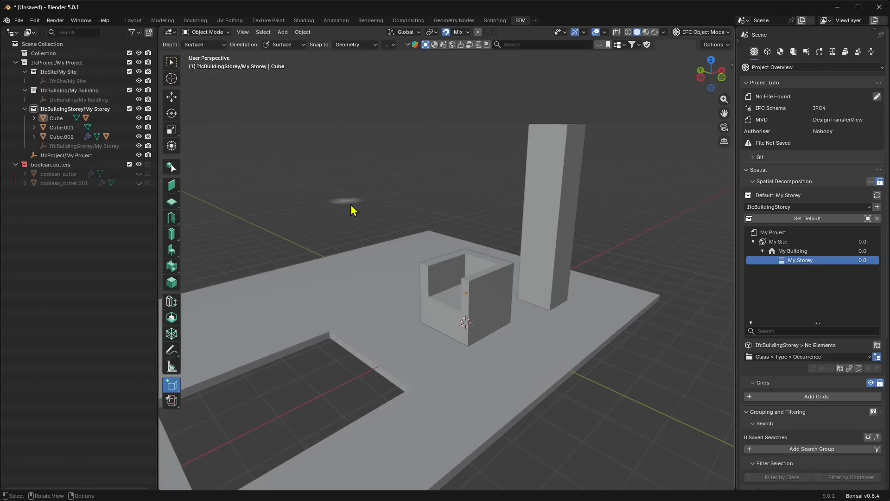
middle_click_drag(354, 210, 412, 322)
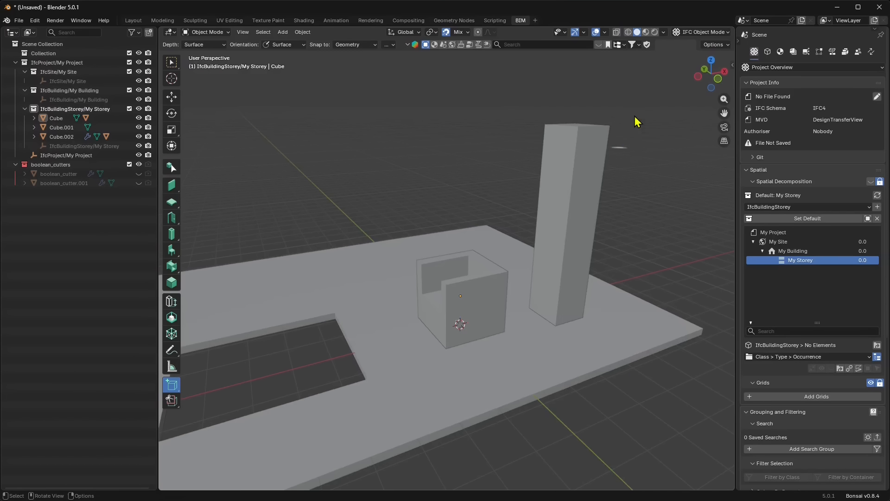
- Set the viewport shading's object color to Random and enable Cavity, adjusting its ridge strength
left_click(663, 32)
left_click(728, 33)
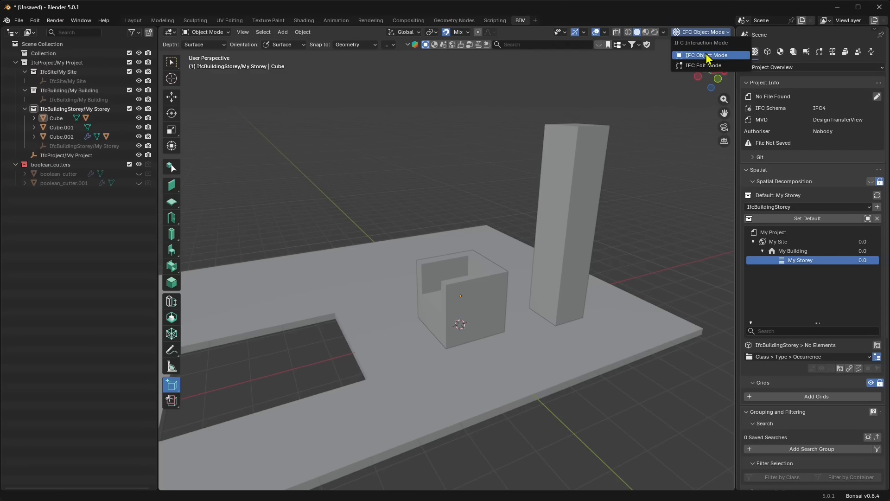
left_click(663, 33)
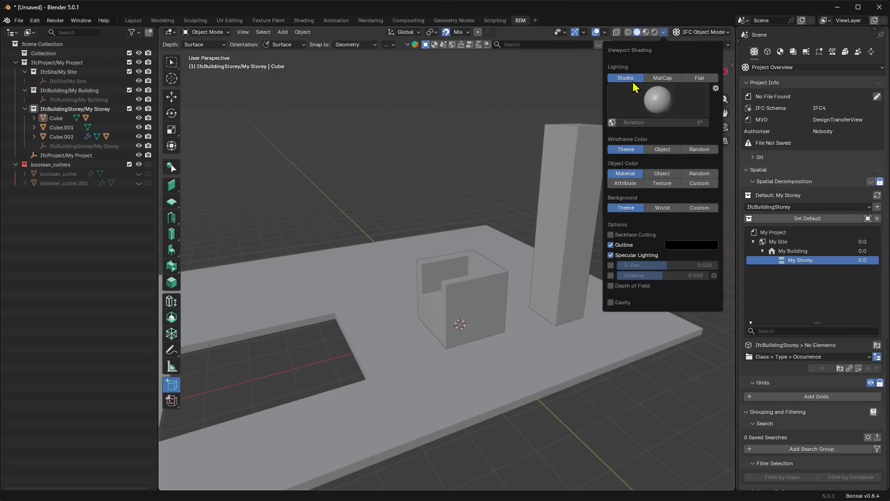
left_click(695, 173)
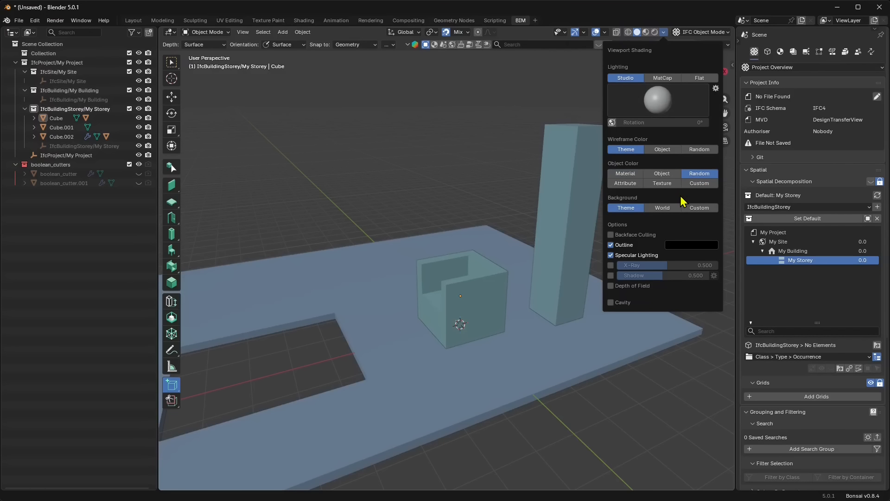
left_click(611, 302)
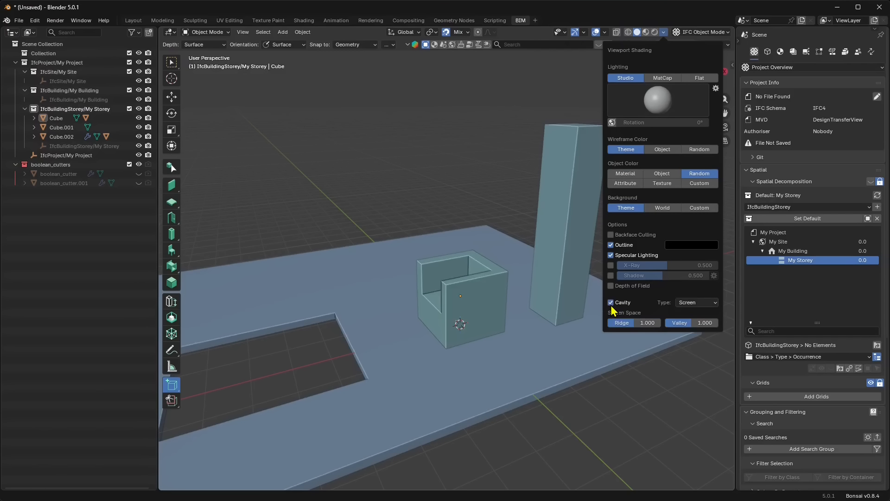
mouse_move(633, 326)
left_mouse_down()
mouse_move(621, 326)
mouse_move(662, 324)
mouse_move(626, 326)
left_mouse_up()
scroll(521, 235, "down", 2)
middle_click_drag(425, 302, 472, 296, "shift")
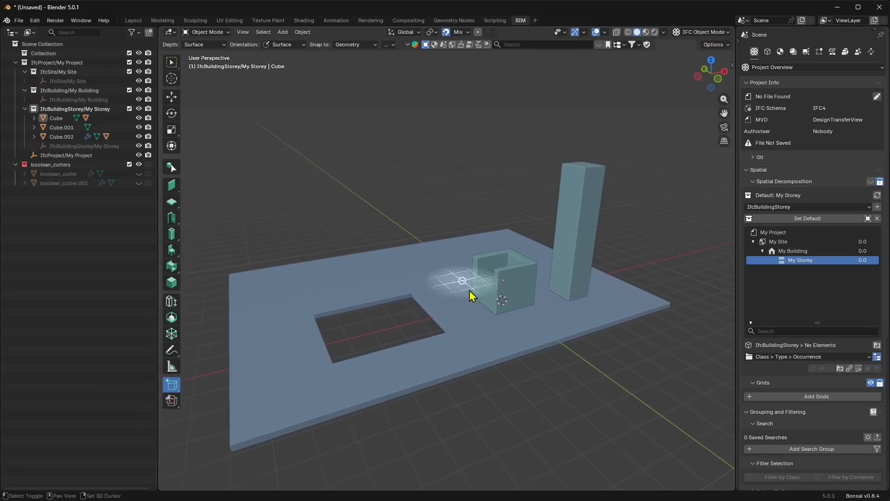
- Save the Blender file as Lesson 03.blend in the BONSAI BIM folder
left_click(19, 21)
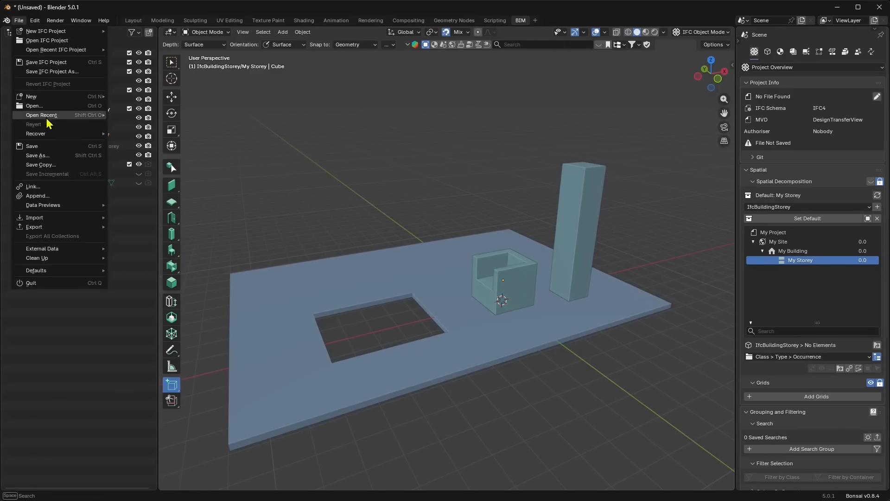
left_click(36, 155)
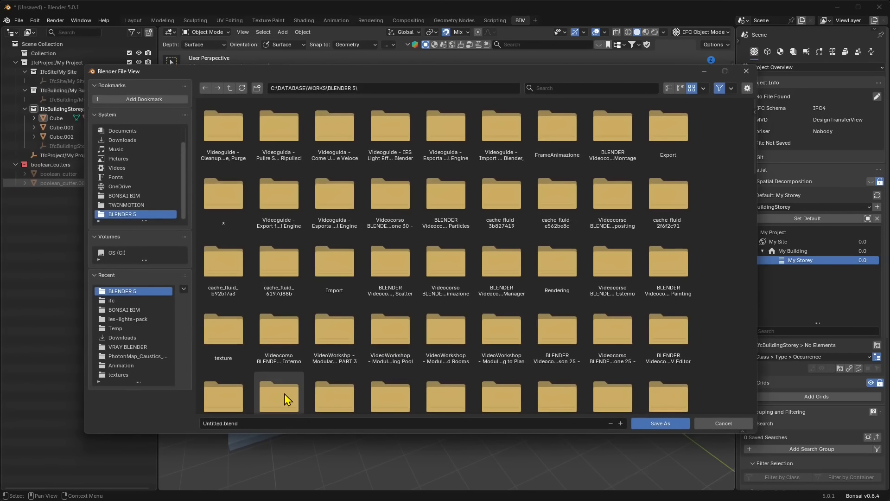
left_click(230, 88)
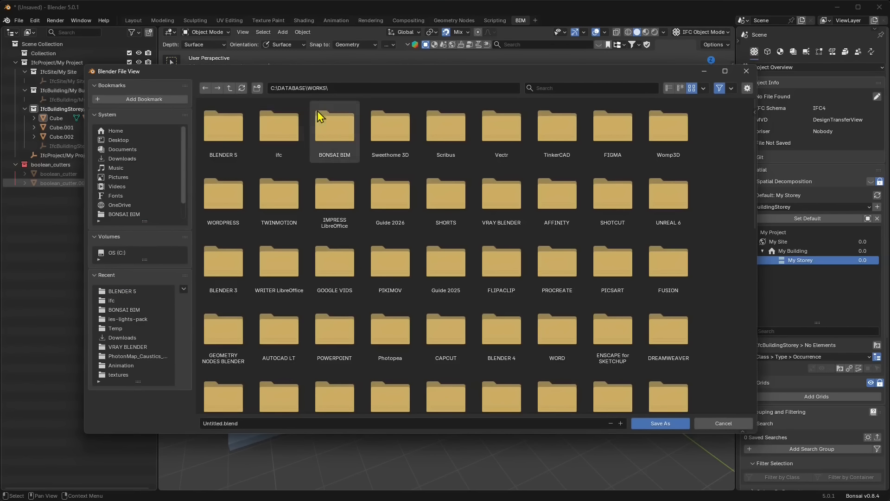
double_click(334, 137)
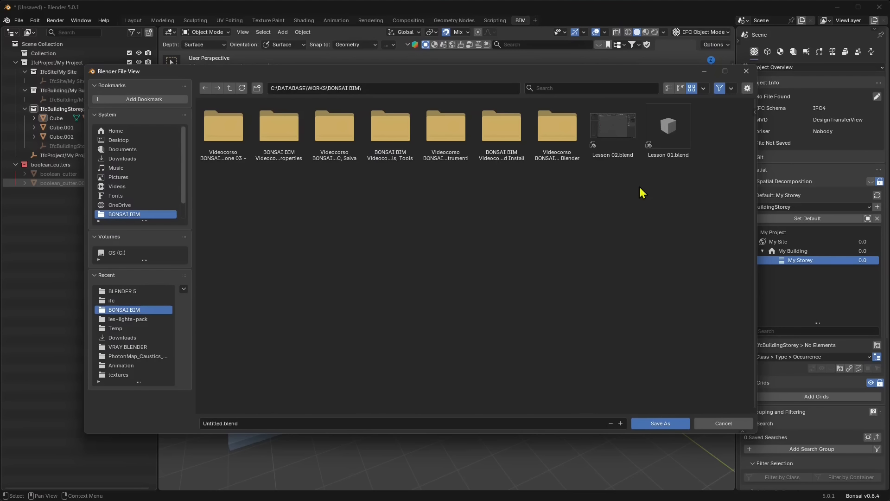
left_click(621, 144)
left_click(226, 426)
left_click(227, 426)
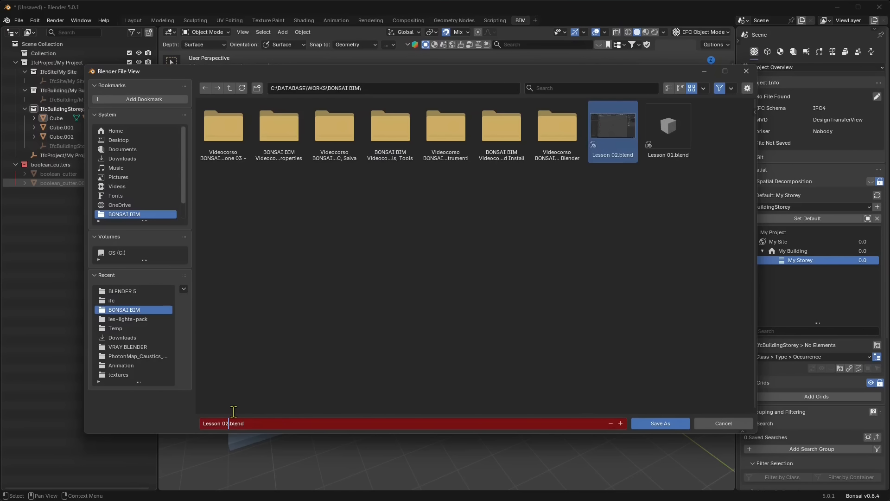
type("3")
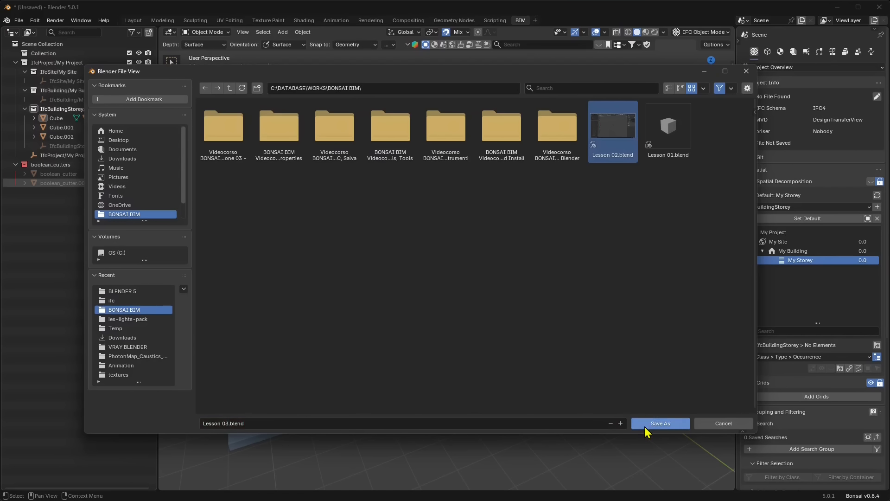
left_click(660, 423)
- Activate the Move tool, select the tall box and enter Edit Mode on it
left_click(171, 96)
middle_click_drag(334, 258, 503, 318)
left_click(470, 310)
left_click(560, 206)
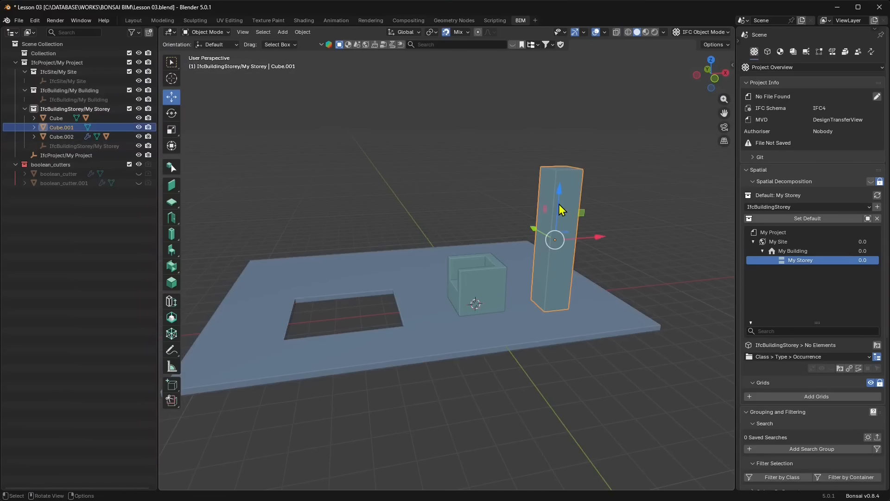
middle_click_drag(534, 234, 509, 230)
scroll(441, 312, "up", 3)
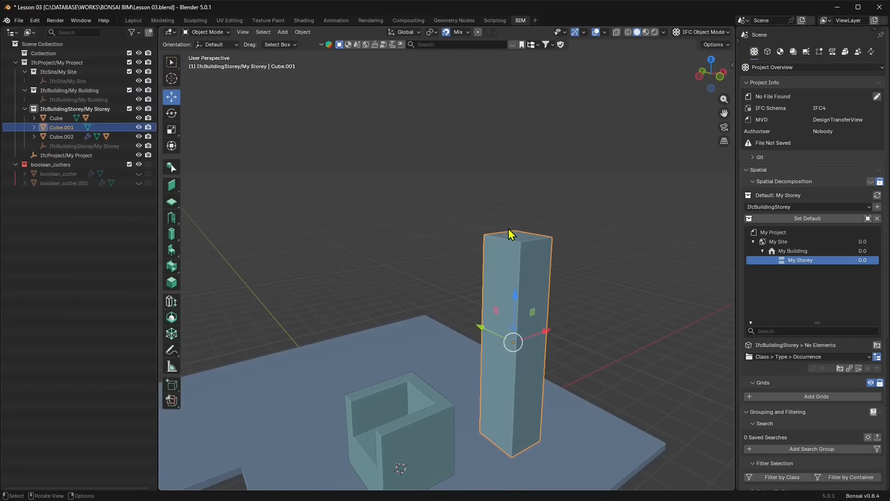
left_click(204, 31)
left_click(202, 57)
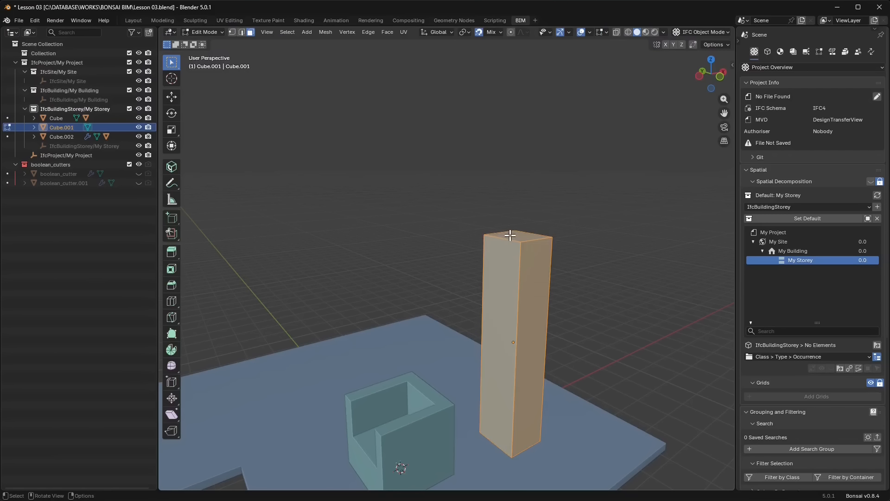
- Select only the tall box's top face and move it up along Z to a local height of about 4.10 m
key("alt+a")
left_click(171, 97)
left_click_drag(519, 184, 526, 134)
scroll(527, 176, "down", 1)
middle_click_drag(526, 176, 493, 177)
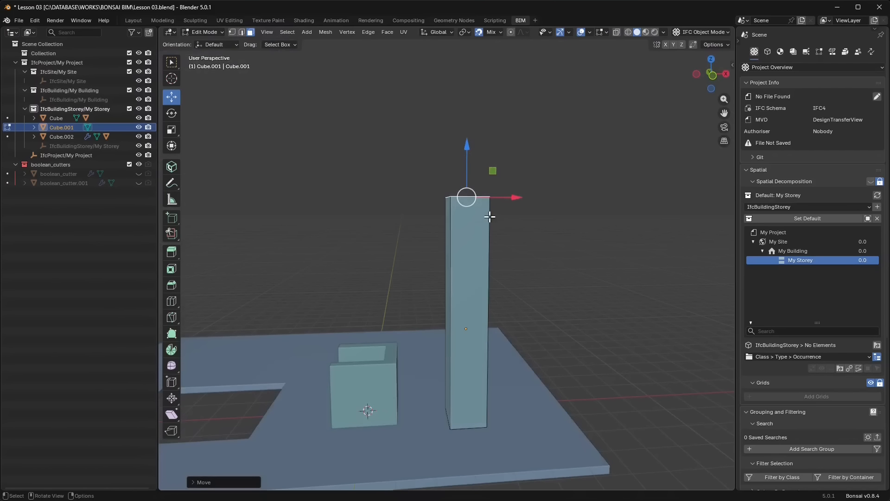
middle_click_drag(490, 216, 450, 247)
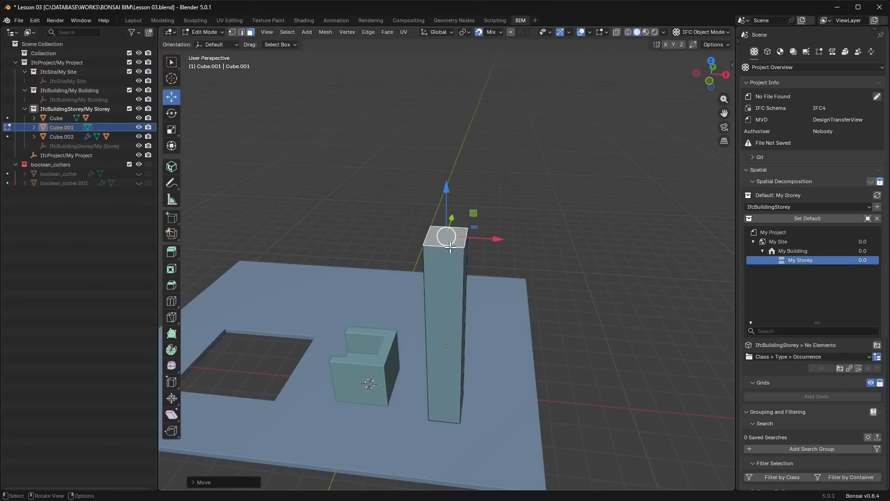
- Enable the Screencast Keys display in the 3D viewport
left_click(731, 67)
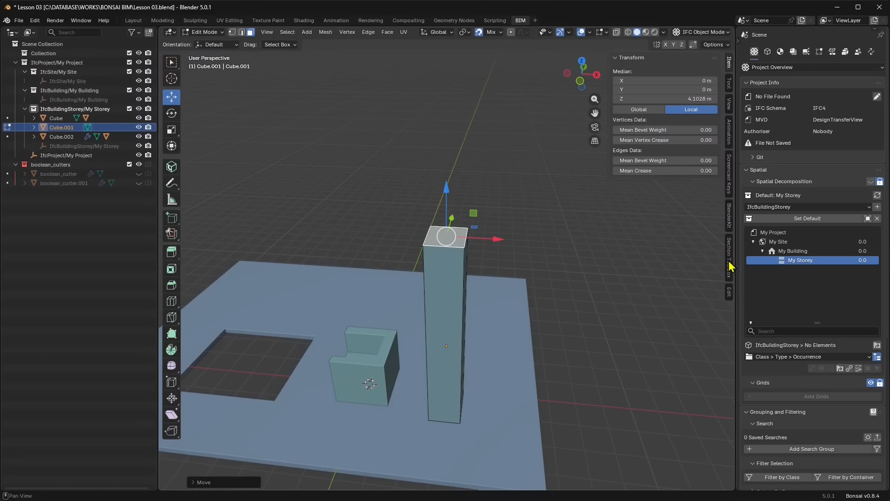
left_click(730, 176)
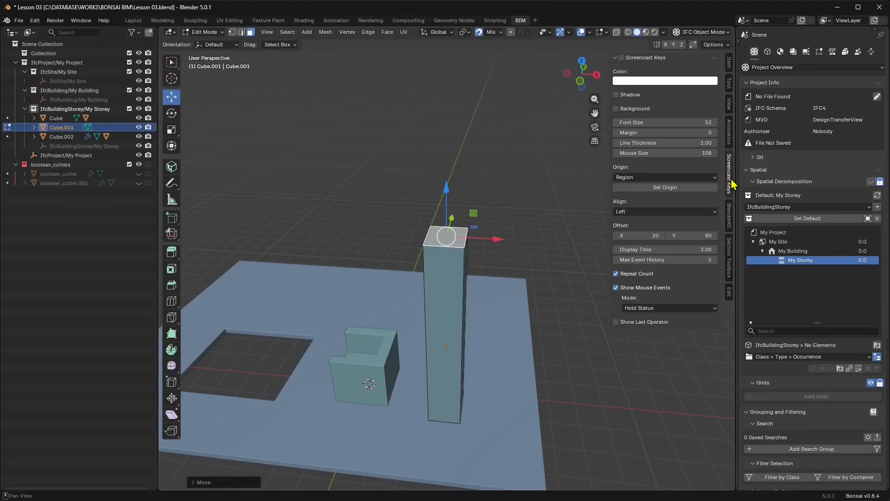
left_click(621, 57)
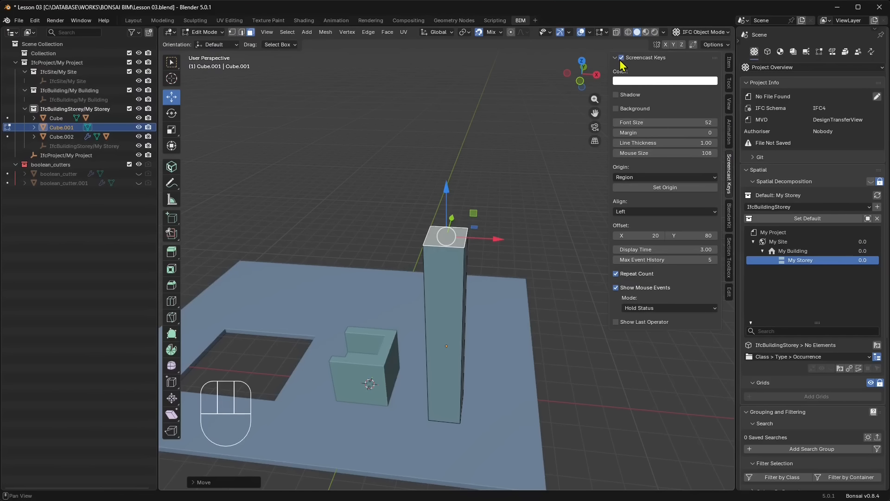
middle_click_drag(406, 235, 254, 375)
scroll(253, 375, "down", 3)
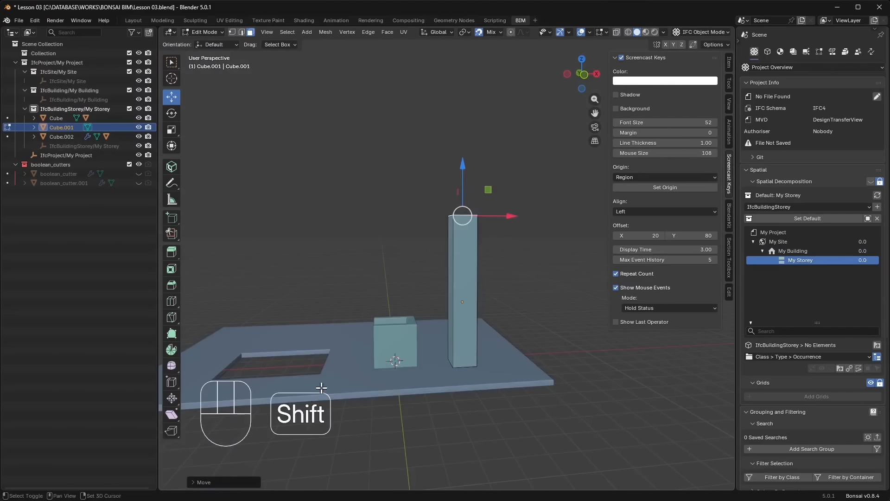
middle_click_drag(320, 388, 339, 388, "shift")
middle_click_drag(339, 389, 345, 397)
scroll(316, 355, "up", 1)
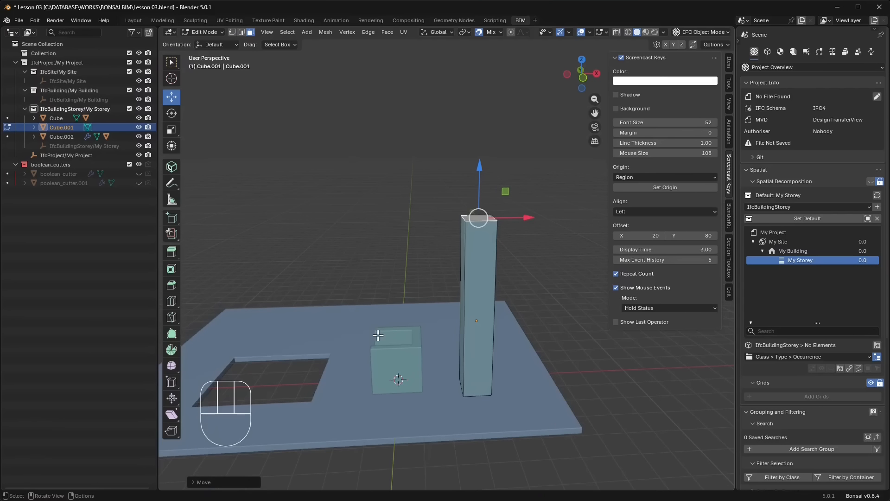
- Lower the tall box's top face to a local Z median of about 3.90 m
left_click(729, 70)
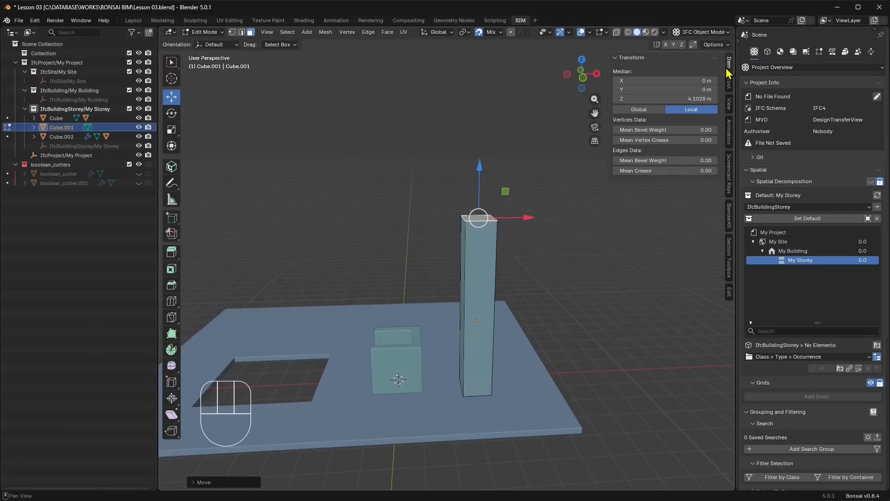
middle_click_drag(399, 375, 433, 300)
mouse_move(696, 99)
left_mouse_down()
mouse_move(543, 98)
mouse_move(694, 99)
left_mouse_up()
middle_click_drag(593, 248, 580, 230)
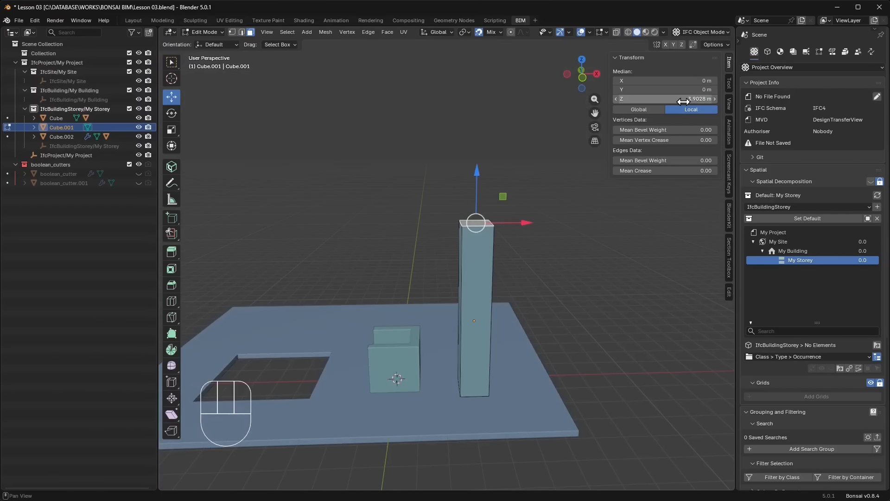
- Select the tall box's bottom face through the slab's underside and turn on X-ray display
middle_click_drag(603, 260, 503, 318)
left_click(501, 310)
left_click(501, 310)
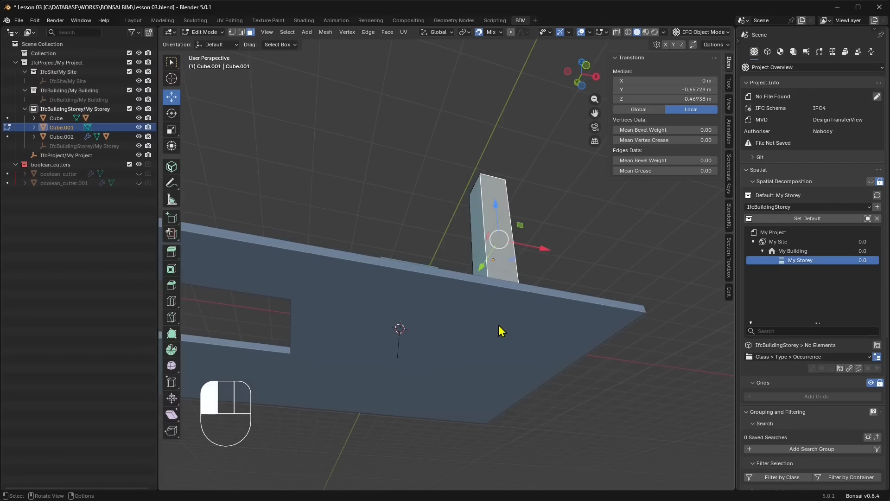
mouse_move(501, 367)
middle_mouse_down()
mouse_move(494, 411)
mouse_move(495, 374)
middle_mouse_up()
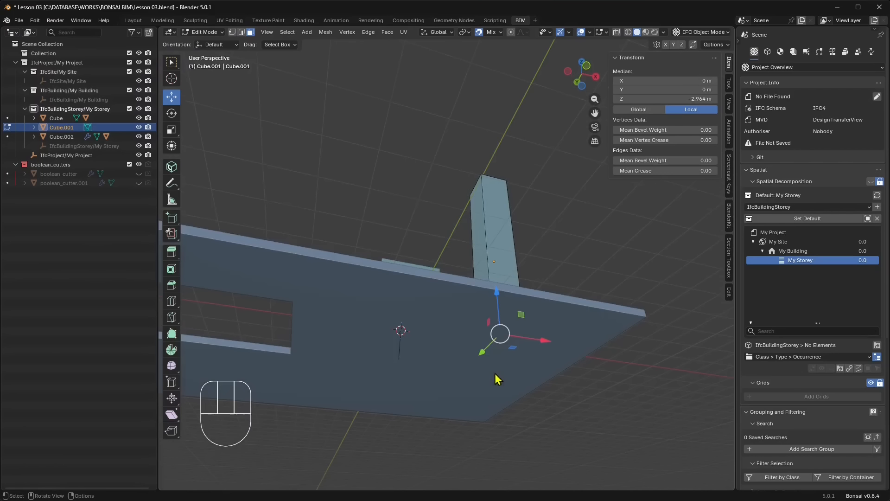
left_click(617, 33)
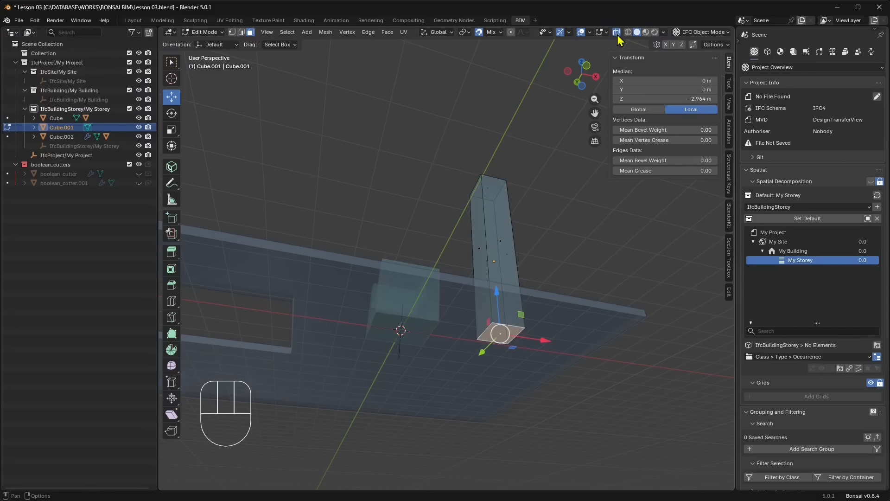
- Move the tall box's bottom face along Z by eye to a local height of about -2.9624 m
middle_click_drag(499, 260, 464, 347)
mouse_move(470, 335)
left_mouse_down()
mouse_move(476, 304)
mouse_move(474, 334)
left_mouse_up()
left_click_drag(476, 330, 398, 378)
middle_click_drag(408, 390, 467, 434)
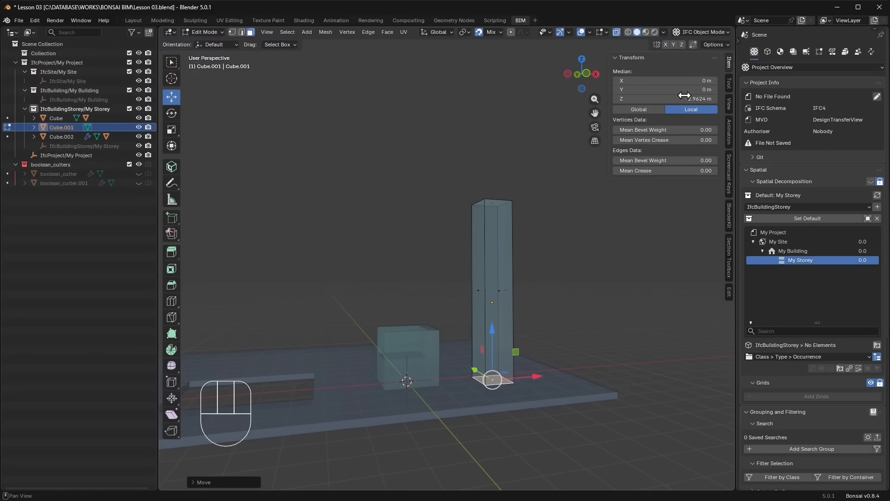
middle_click_drag(483, 342, 477, 415)
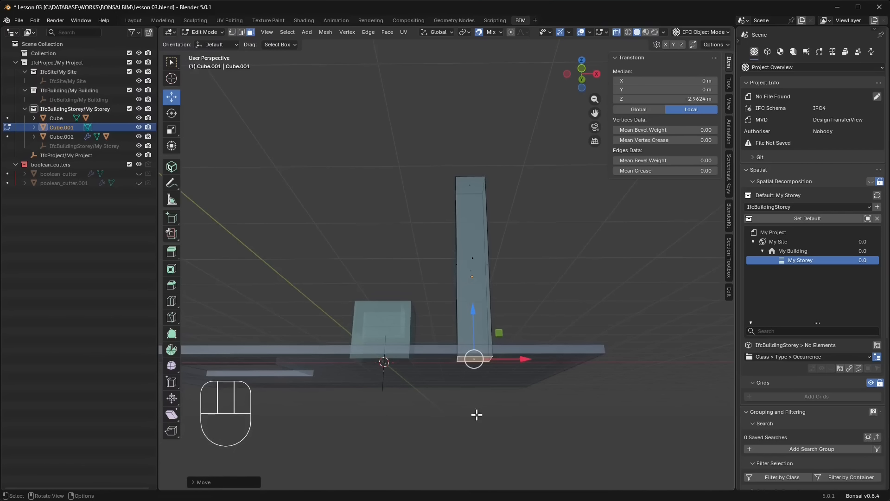
middle_click_drag(490, 380, 487, 403)
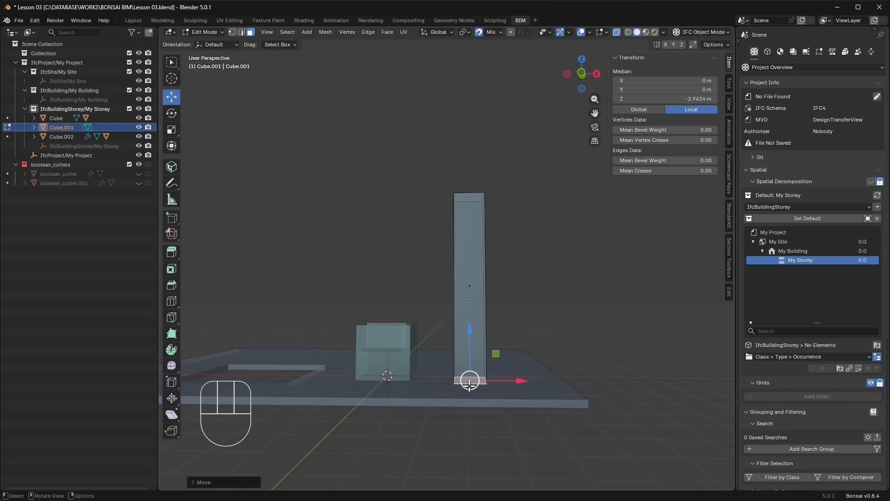
- Reselect the tall box's bottom face and raise it along Z to a local height of about -1.8154 m
left_click(469, 298)
middle_click_drag(469, 301, 558, 314)
left_click(558, 314)
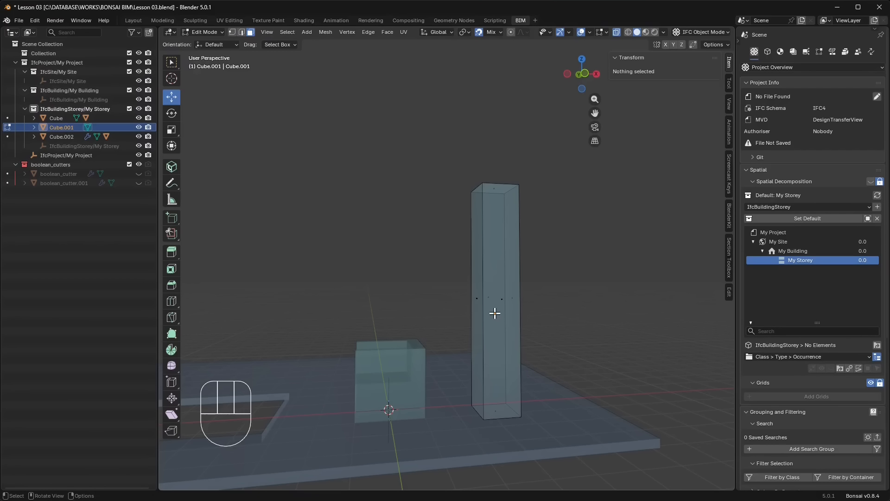
middle_click_drag(497, 311, 474, 361)
left_click(479, 343)
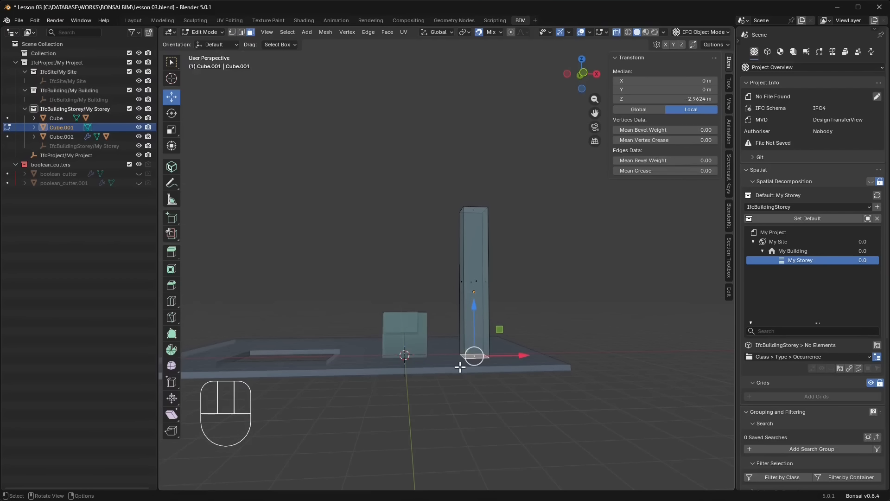
scroll(477, 299, "up", 1)
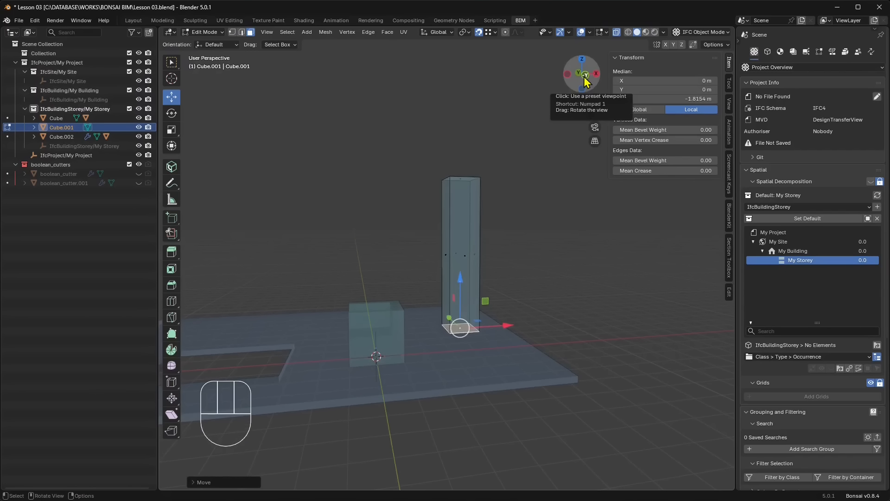
- Switch to the front orthographic view and set the snap target to Grid, keeping Median Point as the pivot
left_click(585, 77)
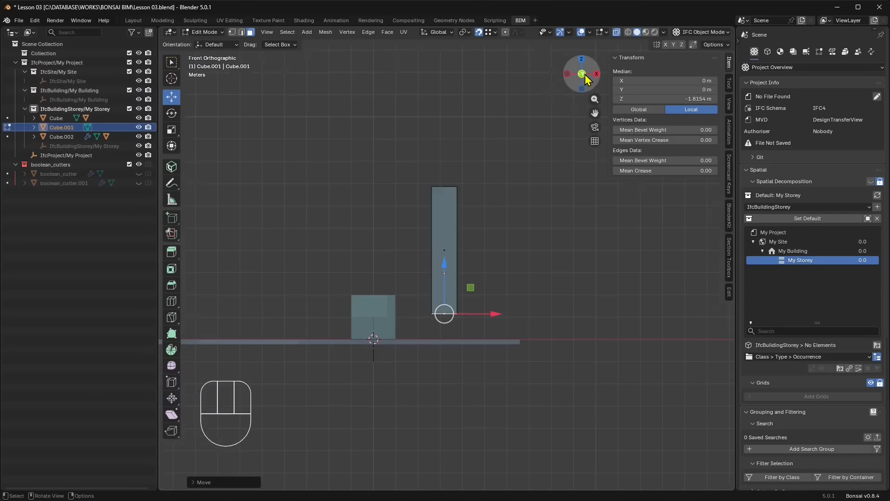
scroll(431, 403, "up", 5)
middle_click_drag(439, 381, 472, 220, "shift")
scroll(463, 308, "up", 2)
middle_click_drag(532, 327, 471, 329, "shift")
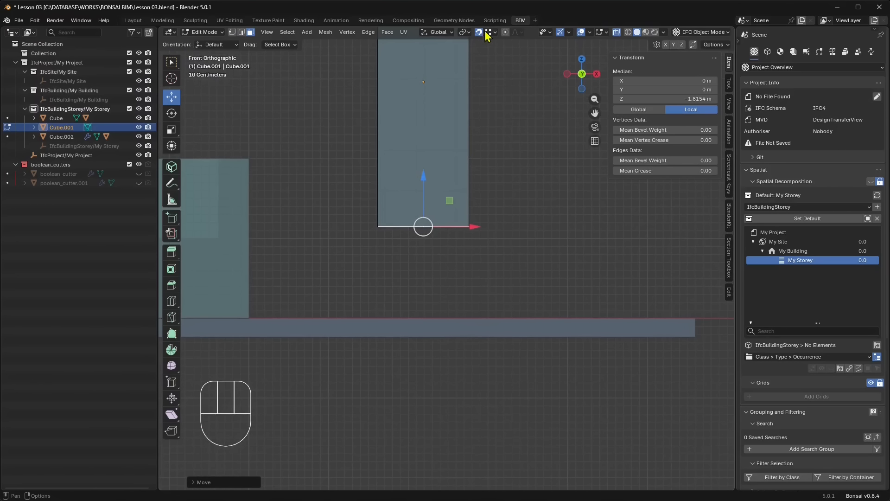
left_click(495, 32)
left_click(480, 81)
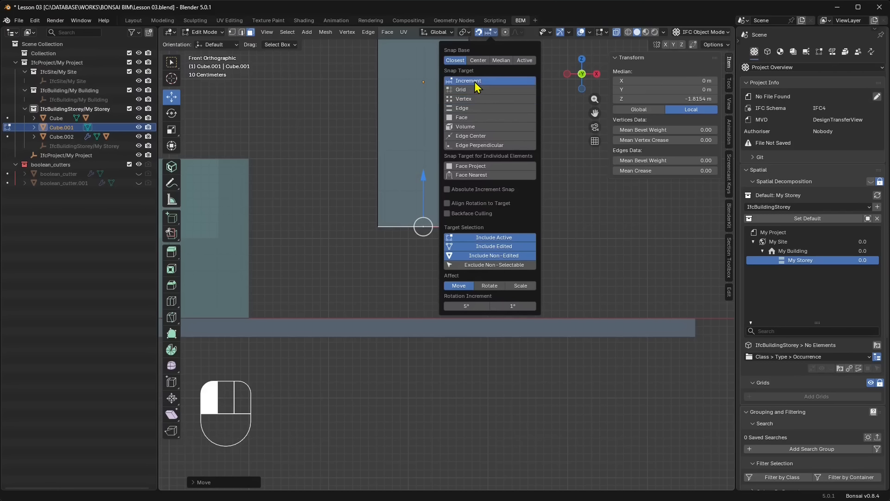
left_click(466, 90)
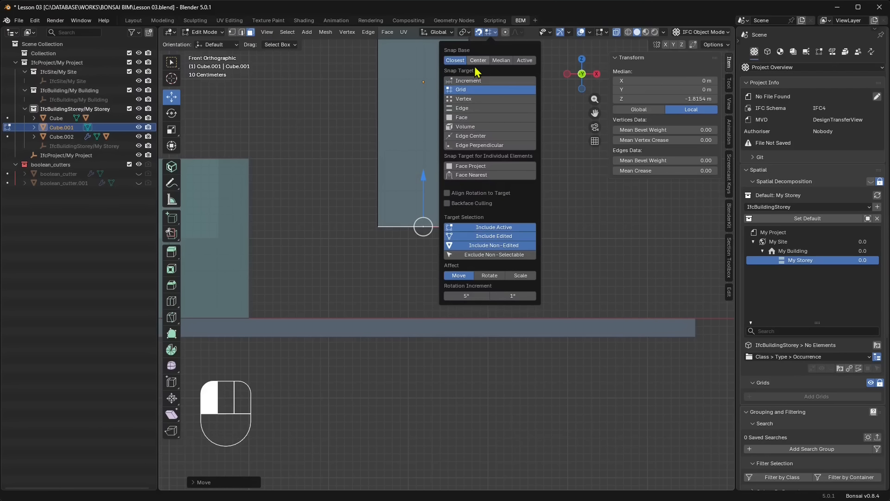
mouse_move(467, 31)
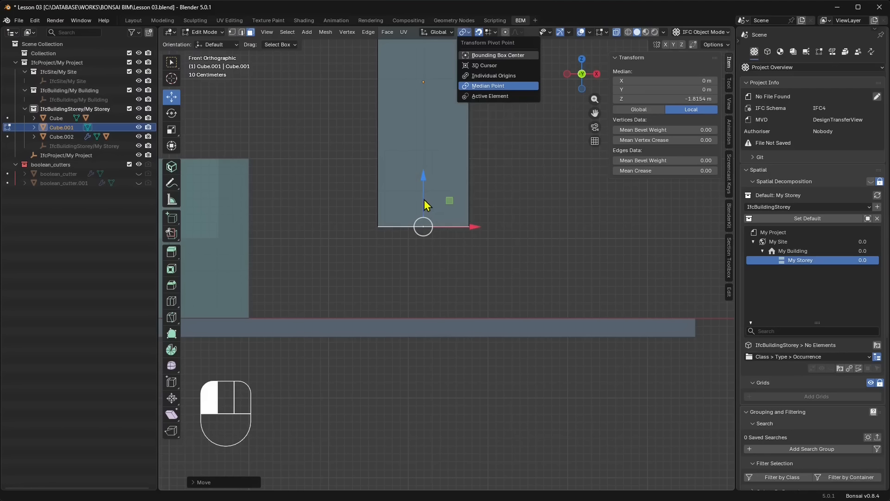
- Snap the tall box's bottom face down along Z onto the slab's top, at a local height of -2.964 m
left_click_drag(421, 207, 383, 320)
scroll(506, 334, "down", 2)
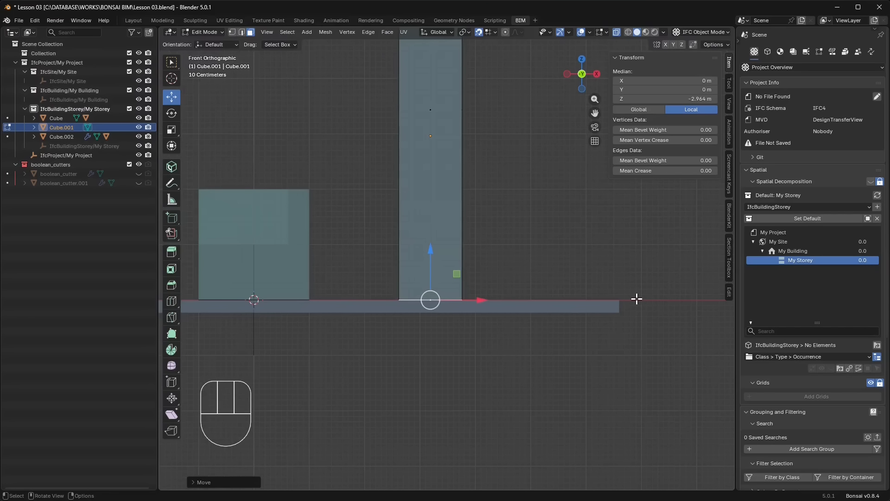
middle_click_drag(471, 242, 456, 237, "shift")
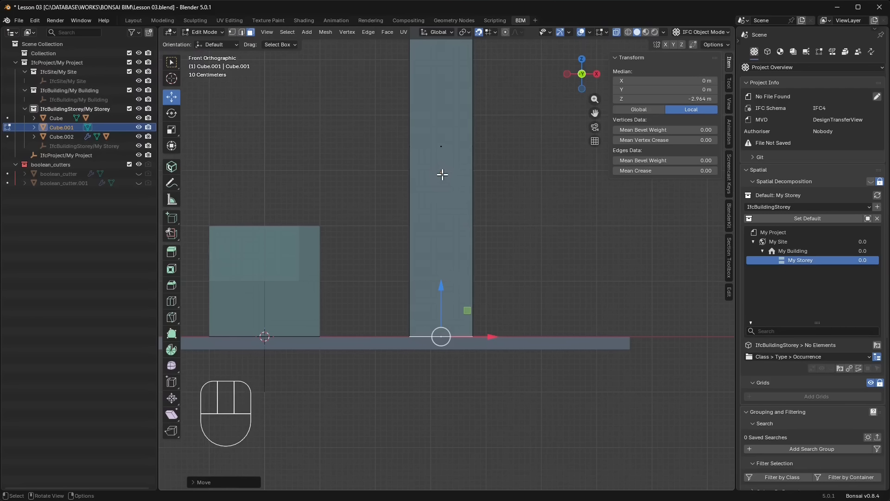
- Return to Object Mode, restrict transforms to Origins, and snap the tall box's origin down along Z onto the slab's top at 0 m
left_click(207, 32)
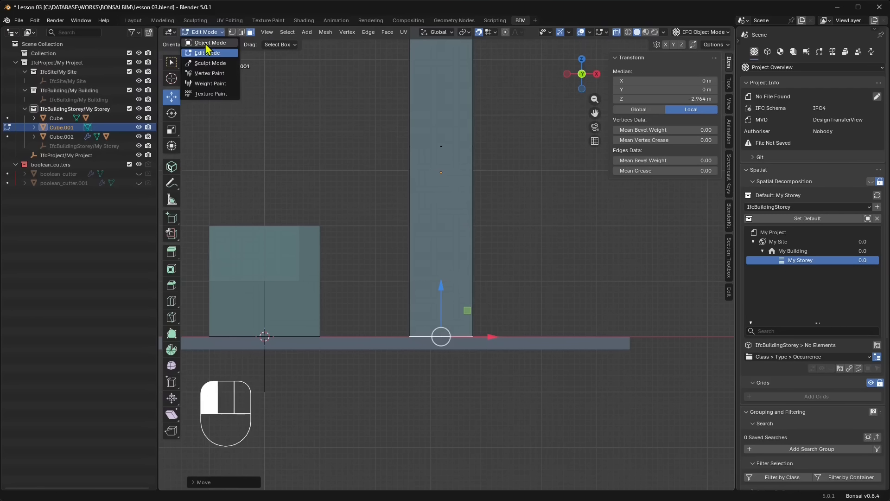
left_click(208, 42)
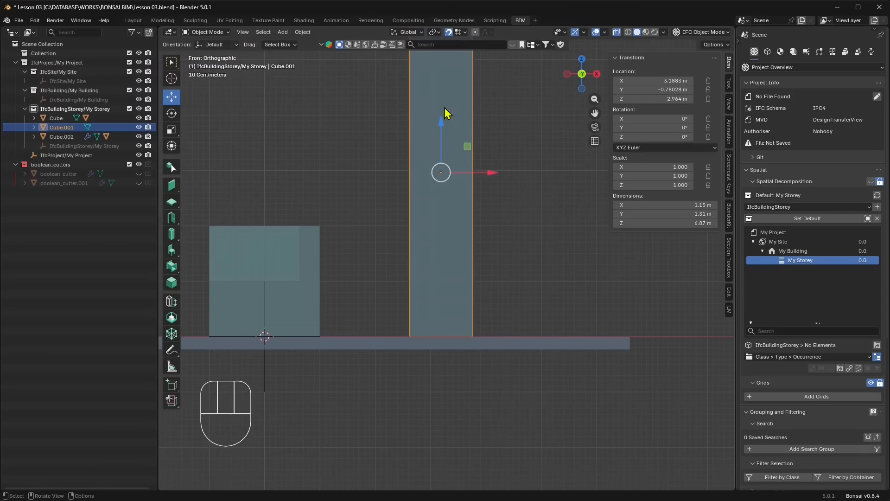
left_click(714, 44)
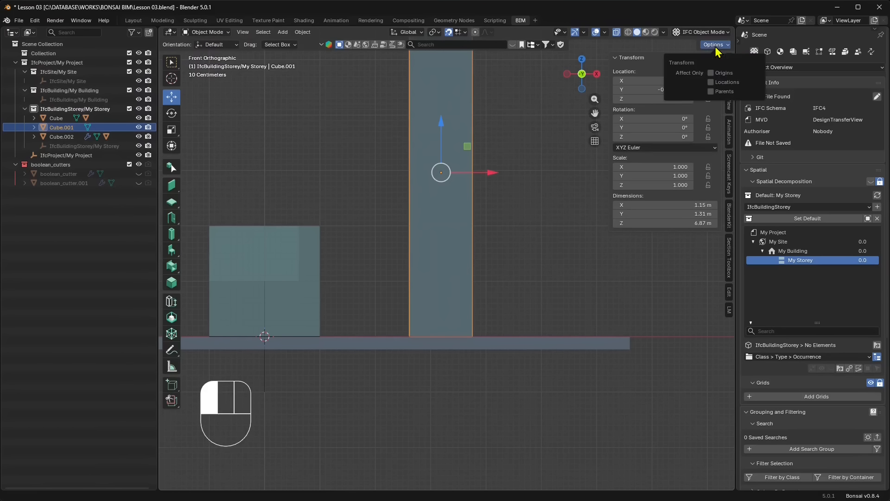
left_click(711, 74)
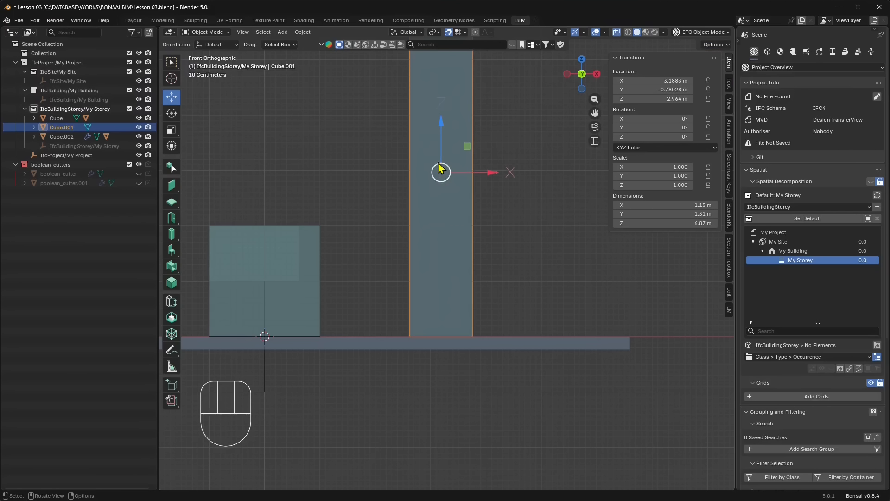
left_click_drag(444, 149, 434, 338)
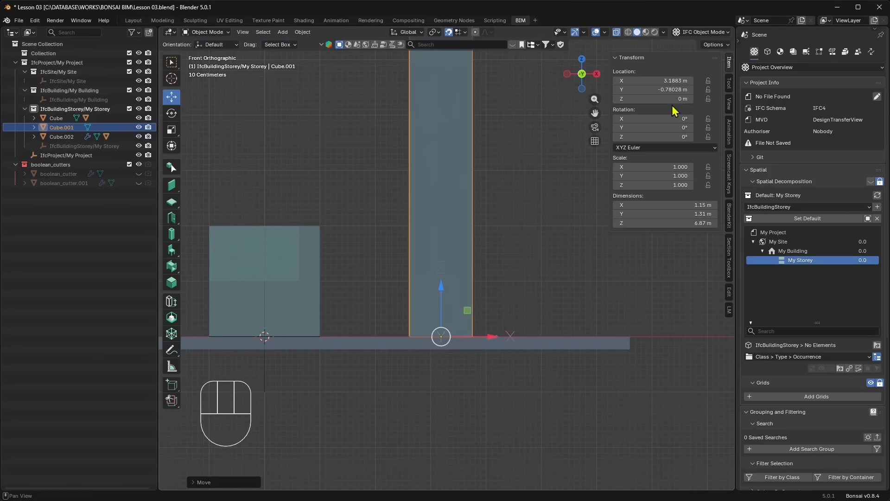
scroll(483, 370, "up", 3)
middle_click_drag(475, 400, 505, 271, "shift")
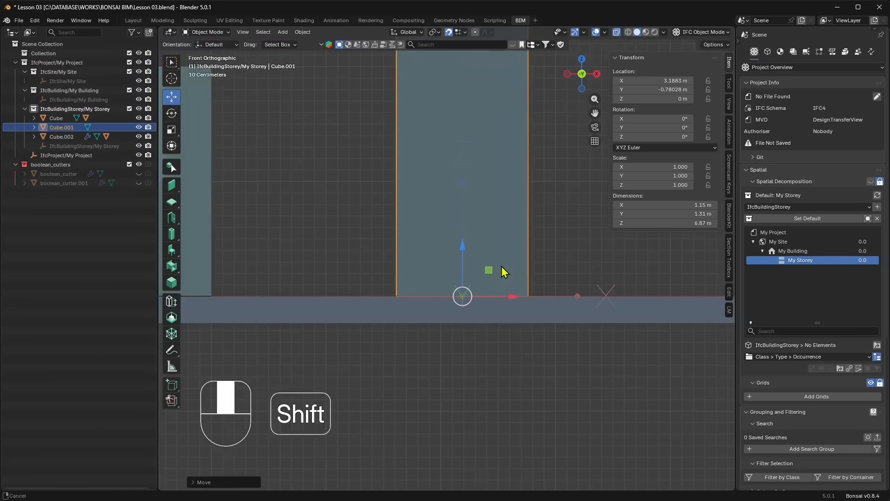
scroll(479, 356, "up", 7)
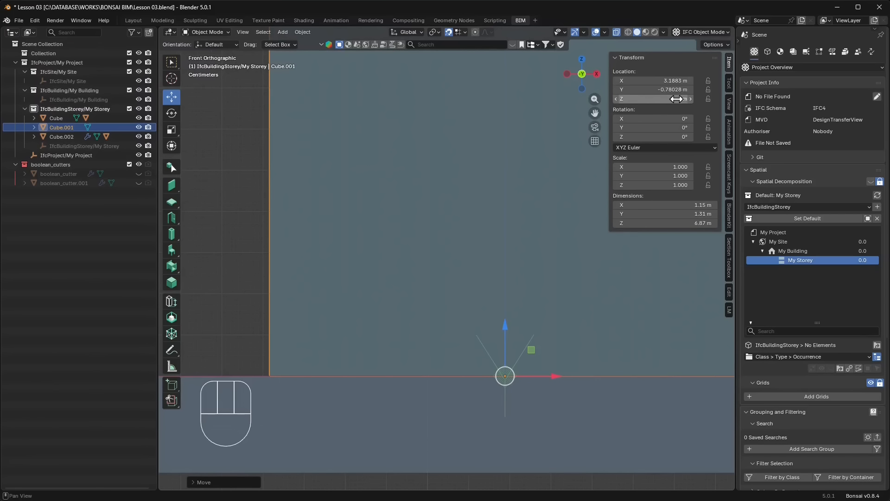
- Apply the Scale transform to the tall box
scroll(368, 371, "down", 5)
middle_click_drag(471, 235, 471, 320, "shift")
scroll(482, 307, "down", 4)
scroll(496, 260, "up", 1)
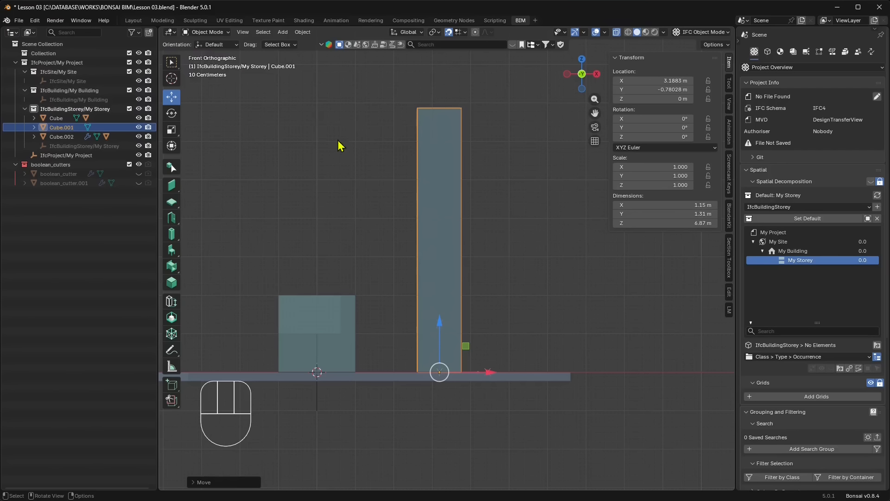
left_click(307, 32)
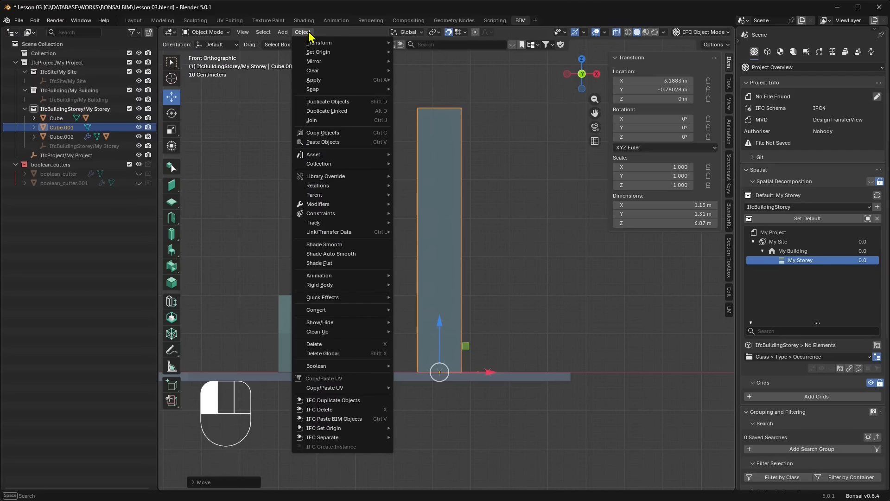
mouse_move(314, 84)
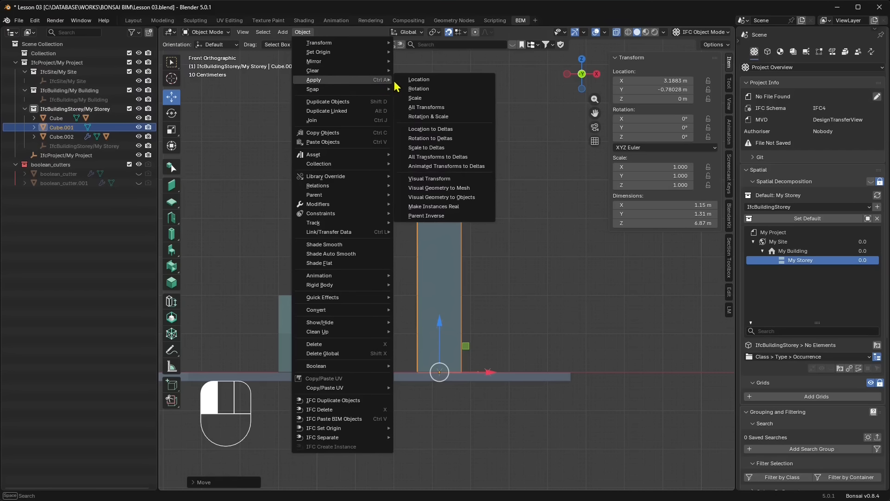
left_click(416, 99)
- Enter Edit Mode on the tall box and select its bottom face to check its local height
left_click(226, 32)
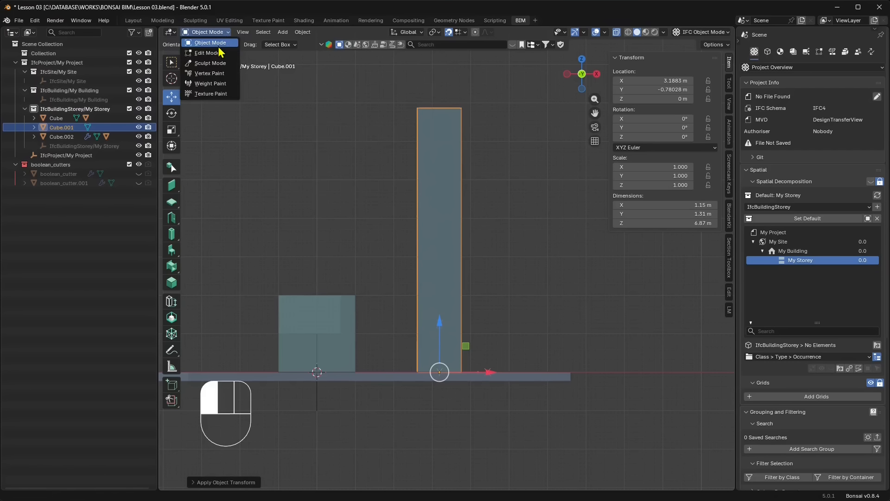
left_click(244, 103)
middle_click_drag(244, 104, 435, 282)
left_click(435, 282)
middle_click_drag(448, 358, 496, 327, "shift")
left_click(208, 32)
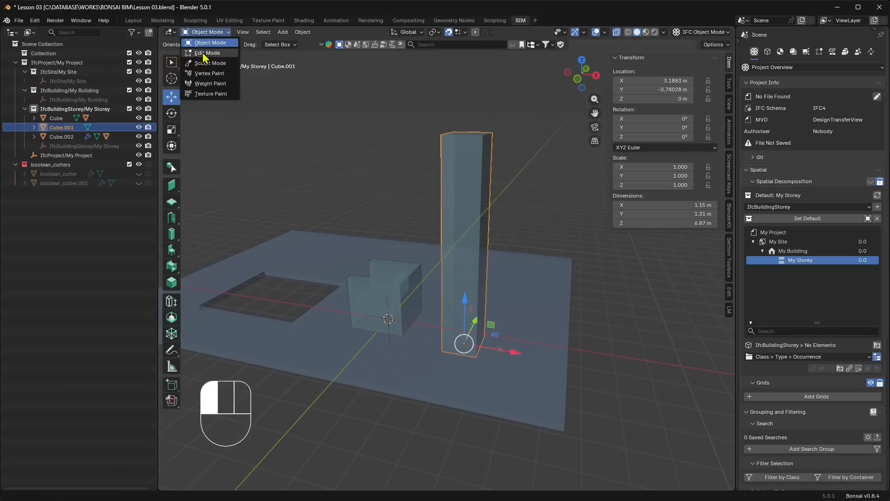
left_click(202, 51)
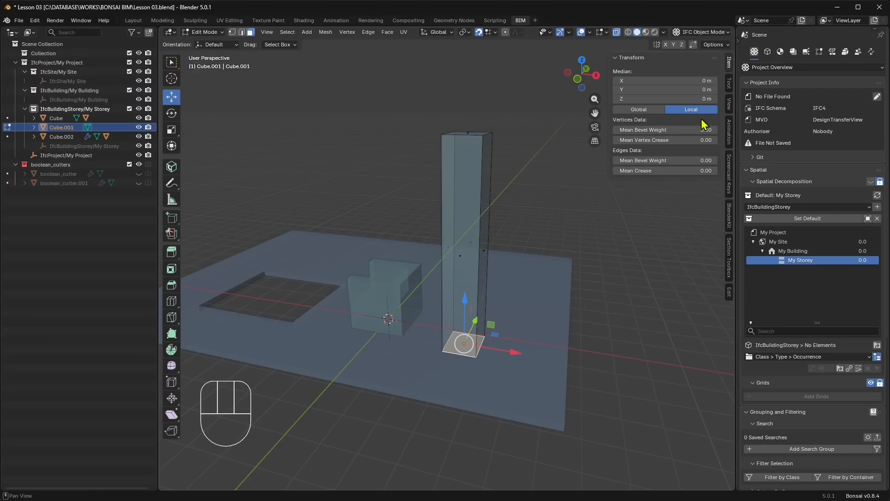
left_click(492, 341)
left_click(465, 345)
- Select the tall box's top face and set its local median Z to 7 m
left_click(466, 134)
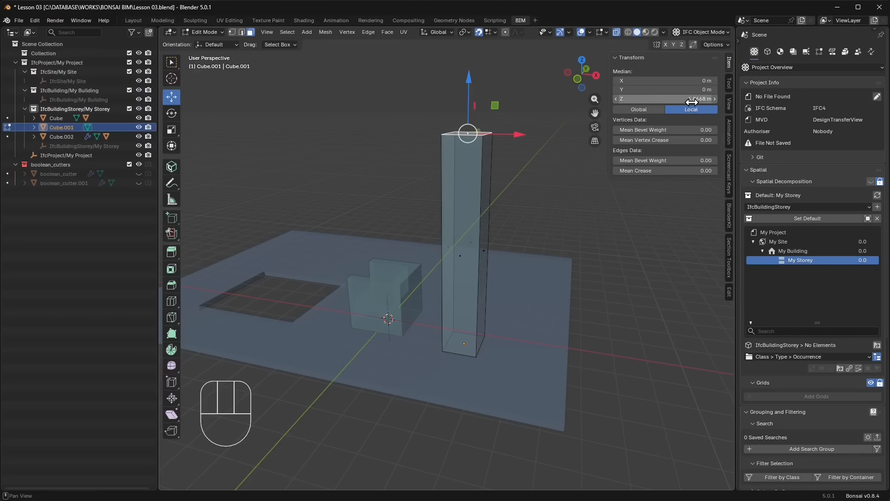
middle_click_drag(533, 259, 633, 116)
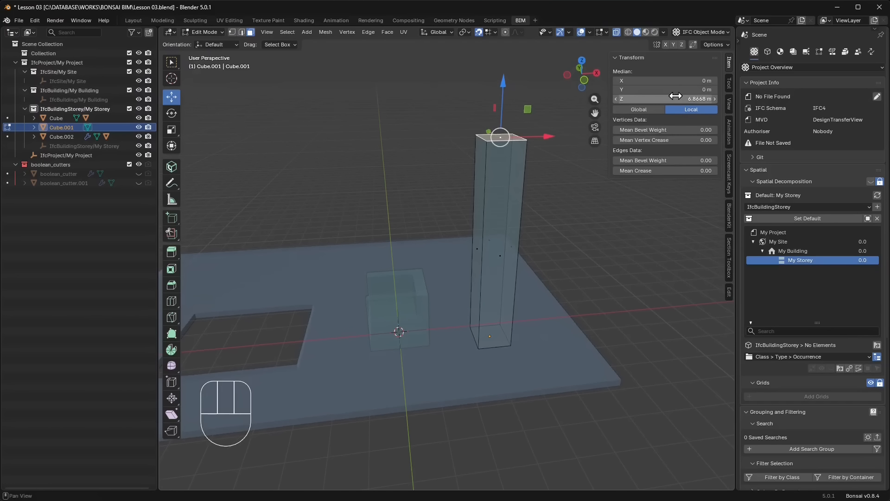
left_click(675, 96)
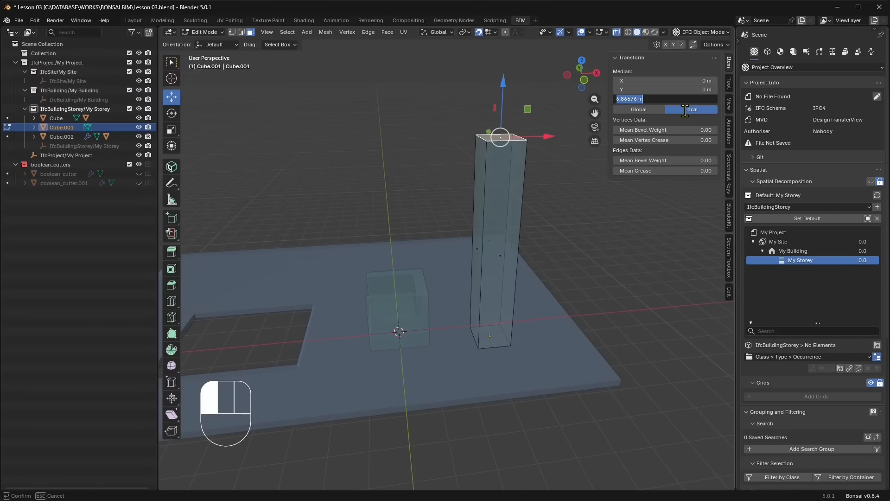
type("7")
key("Return")
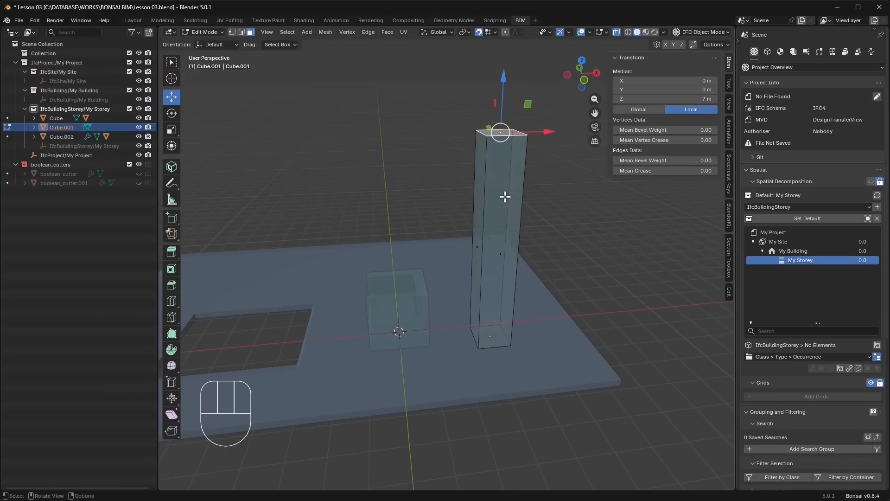
- Turn on the Edge Length measurement overlay and select the tall box's negative X side face to show its dimensions
middle_click_drag(465, 265, 477, 266)
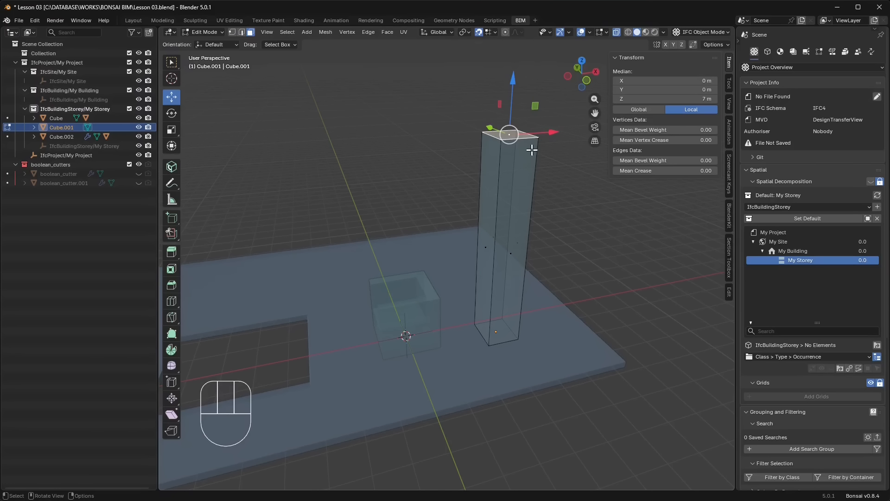
left_click(606, 32)
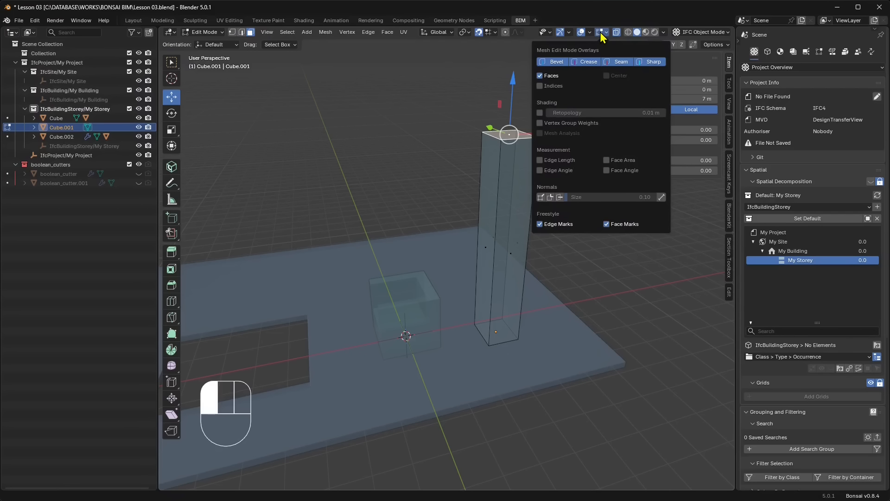
left_click(540, 160)
left_click(511, 249)
left_click(483, 245)
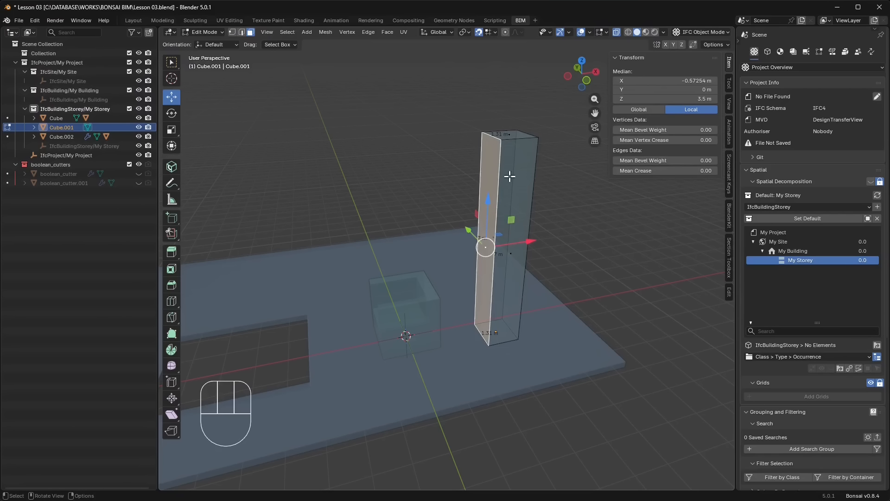
- Inspect the edge lengths of the tall box's top and positive X faces, ending with the negative X side face selected
left_click(513, 134)
mouse_move(513, 138)
middle_mouse_down()
mouse_move(520, 199)
mouse_move(514, 129)
middle_mouse_up()
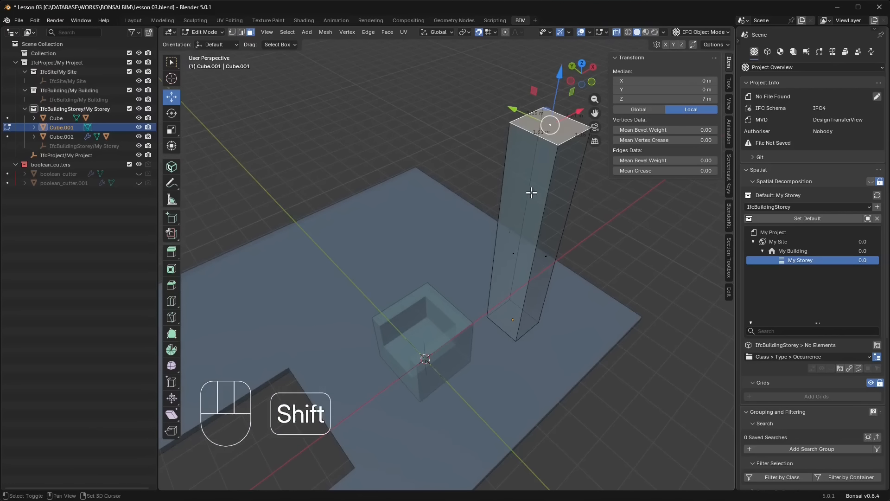
middle_click_drag(531, 193, 521, 206, "shift")
middle_click_drag(470, 245, 500, 304)
left_click(505, 289)
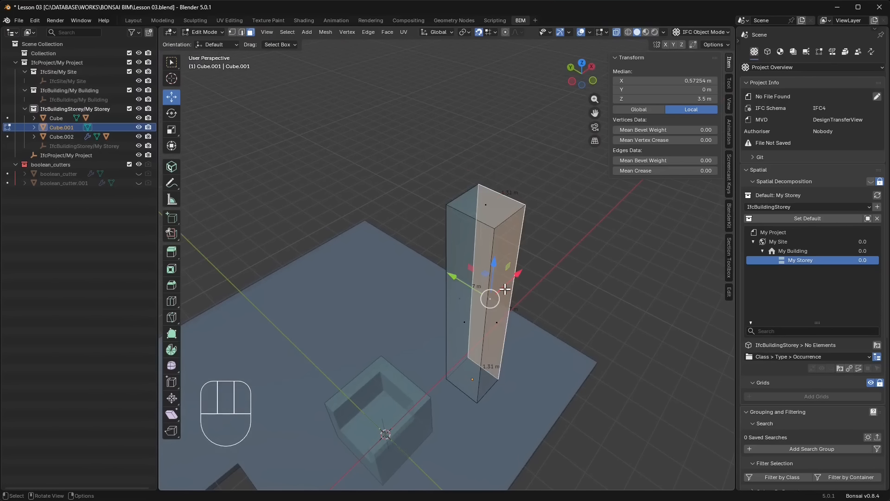
left_click(501, 338)
scroll(506, 335, "down", 2)
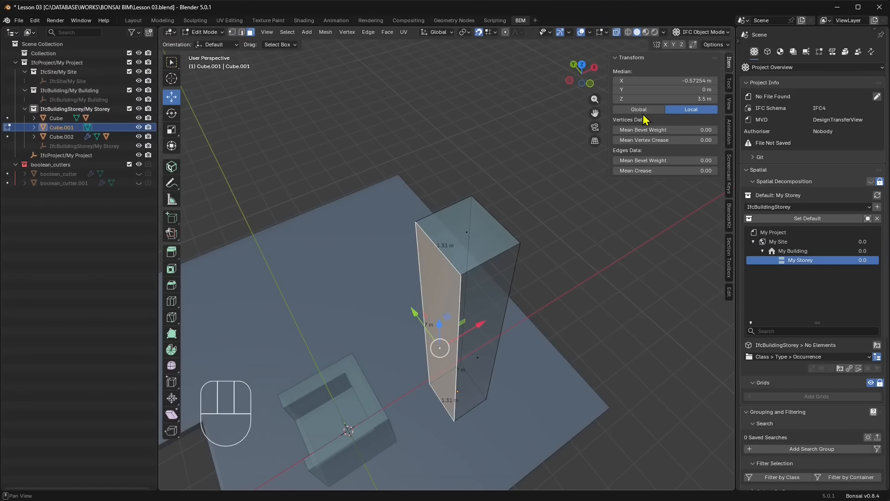
- Compare the selected side face's median coordinates in Global and Local space, ending on Local
left_click(645, 111)
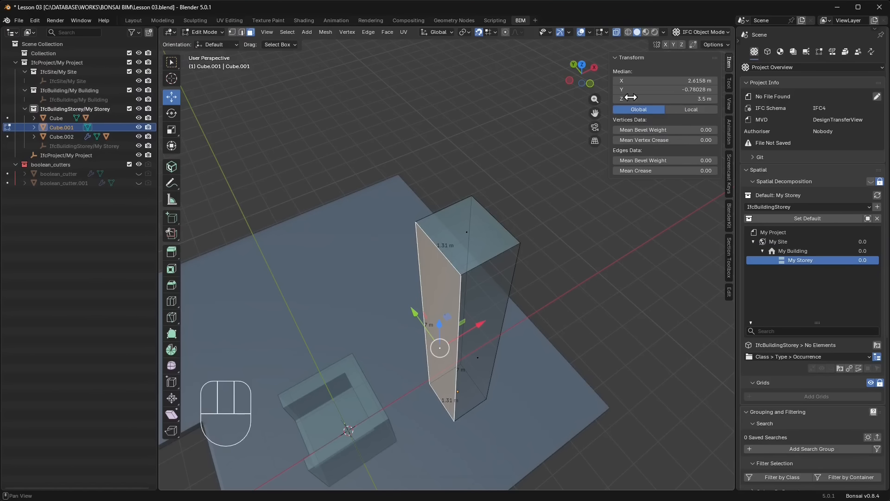
middle_click_drag(555, 307, 584, 302)
middle_click_drag(453, 323, 460, 334)
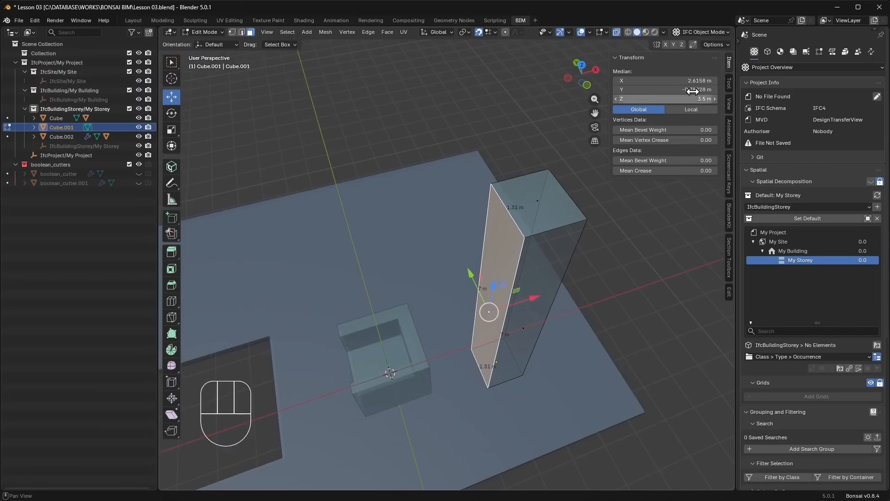
left_click(690, 112)
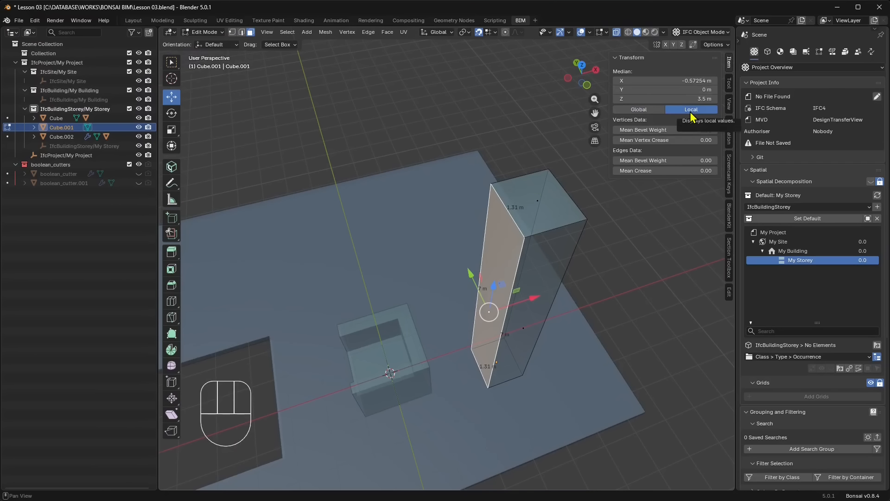
middle_click_drag(427, 294, 462, 299, "shift")
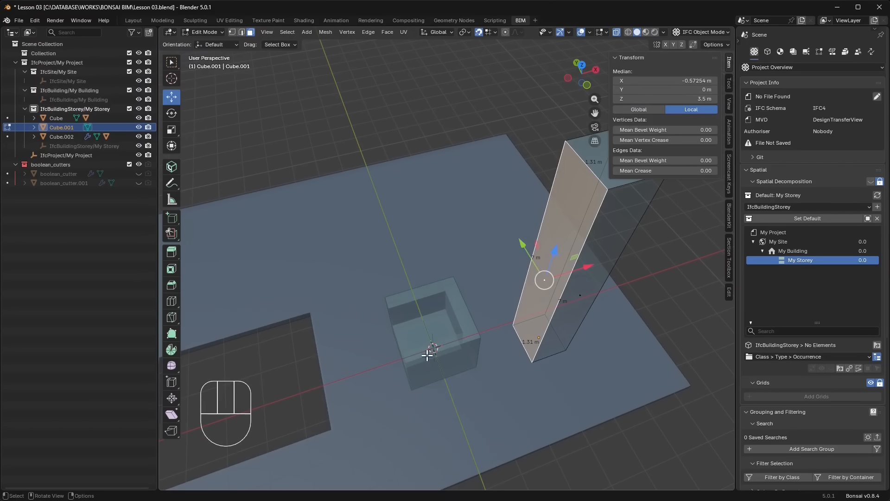
left_click(649, 111)
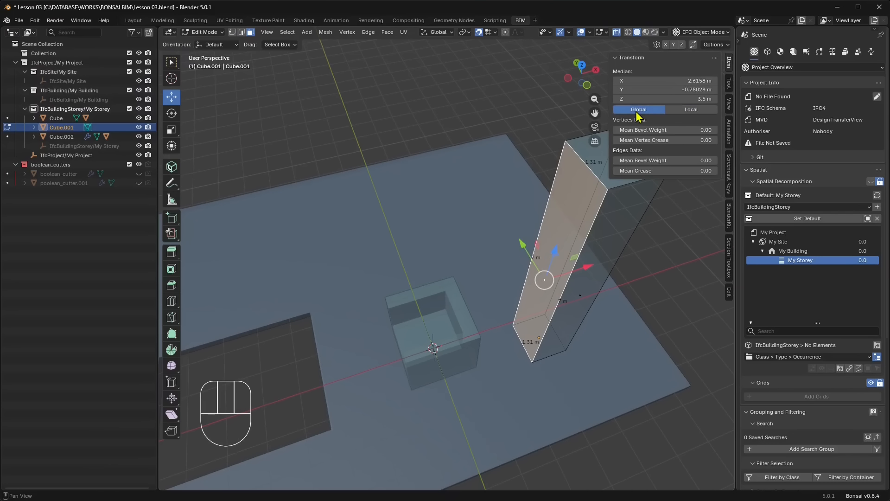
middle_click_drag(471, 297, 407, 307, "shift")
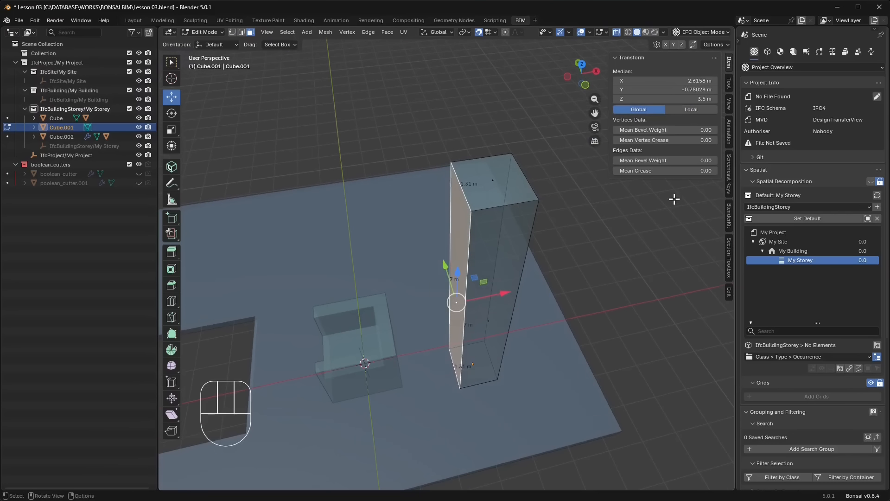
left_click(691, 111)
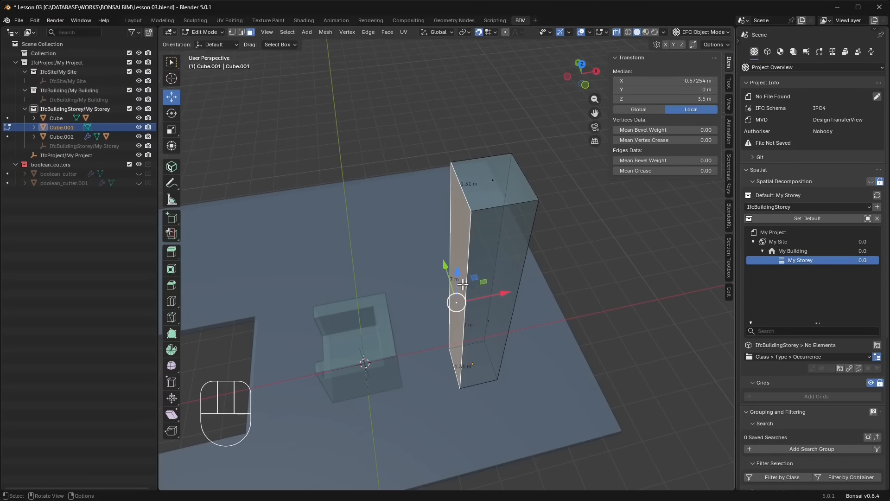
- Move the selected side face along X to a local median X of -0.1 m
mouse_move(663, 80)
left_mouse_down()
mouse_move(684, 80)
mouse_move(659, 81)
mouse_move(677, 81)
mouse_move(670, 81)
left_mouse_up()
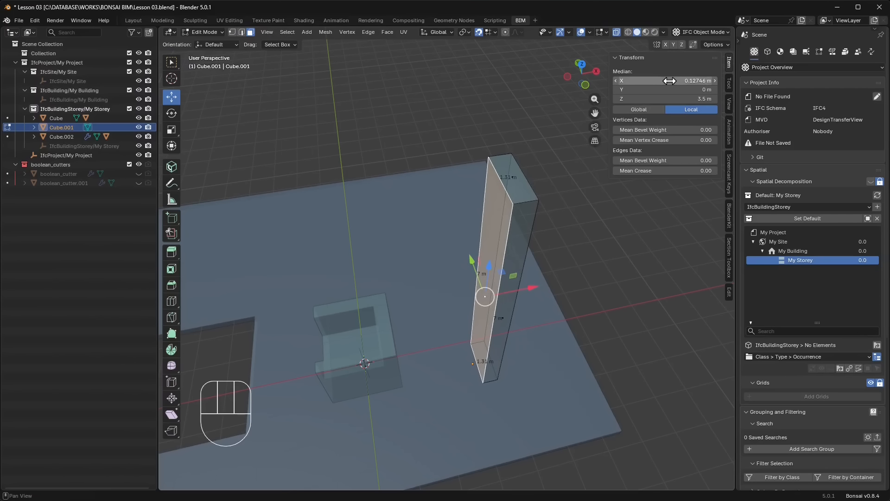
left_click(669, 81)
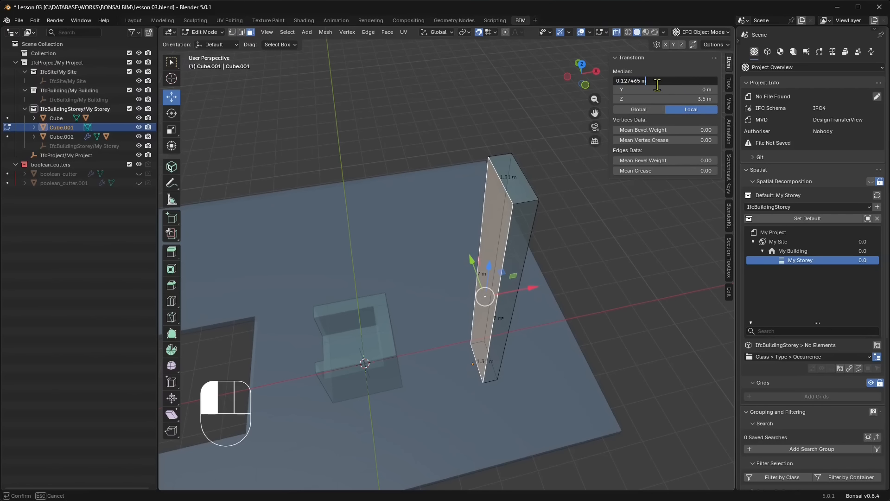
type("-0.1")
key("Return")
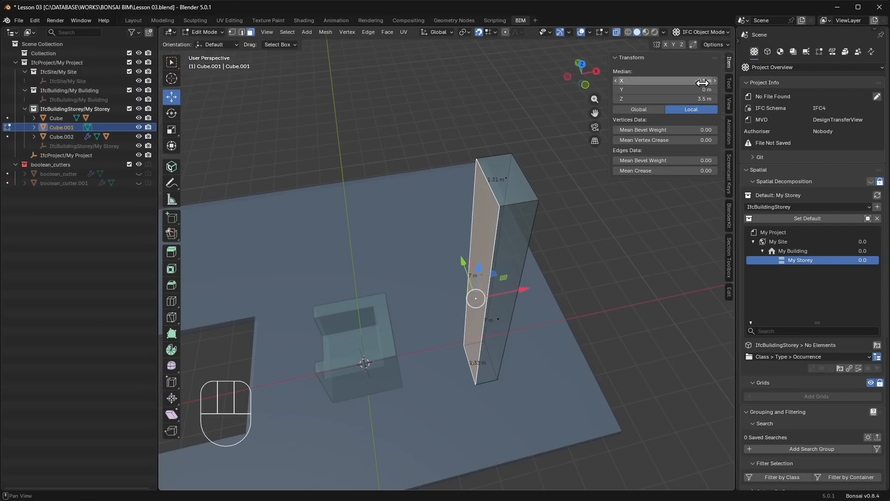
- Select the tall box's positive X side face and set its local median X to 0.1 m
middle_click_drag(594, 308, 552, 298)
middle_click_drag(488, 248, 476, 258)
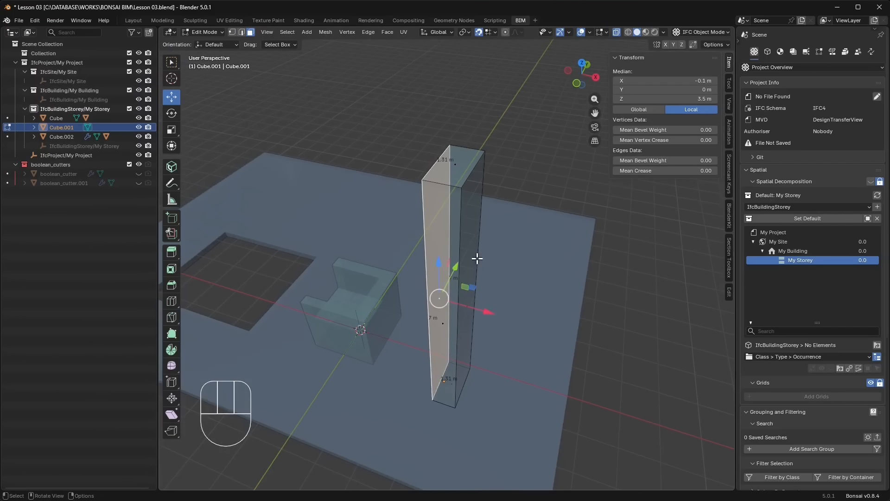
key("alt+a")
left_click(462, 296)
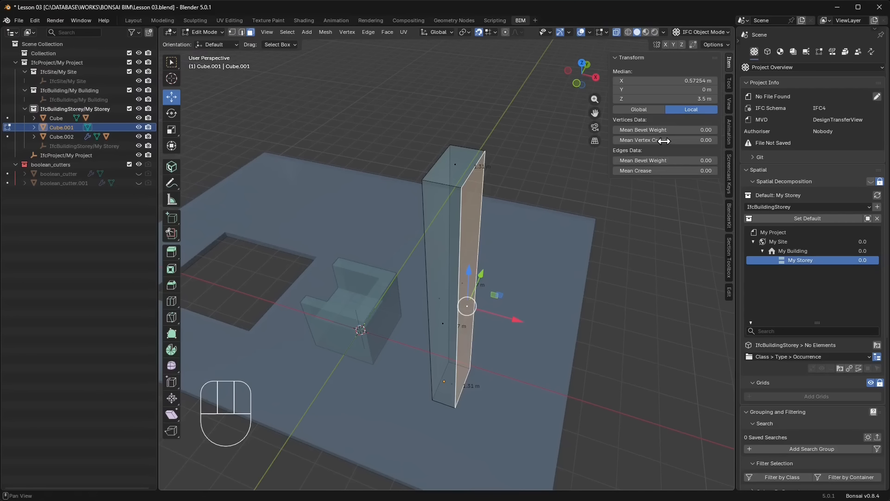
left_click(674, 80)
type("0.1")
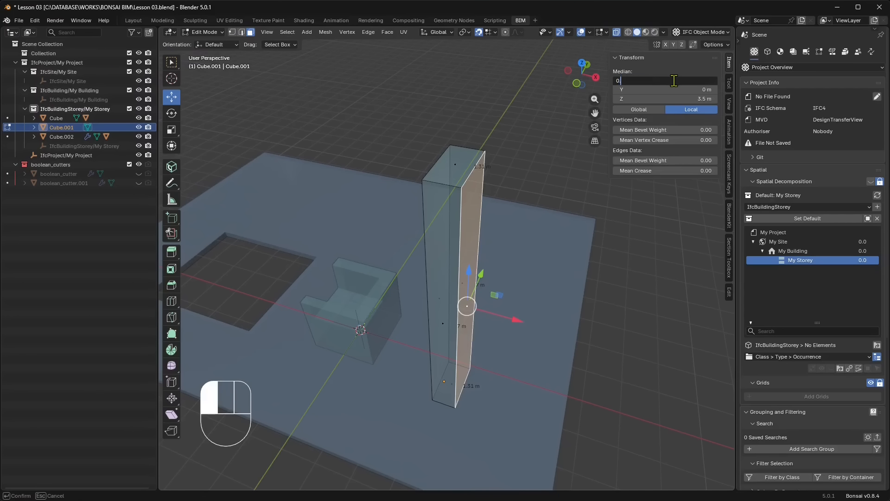
key("Return")
scroll(420, 269, "up", 1)
middle_click_drag(421, 269, 440, 296)
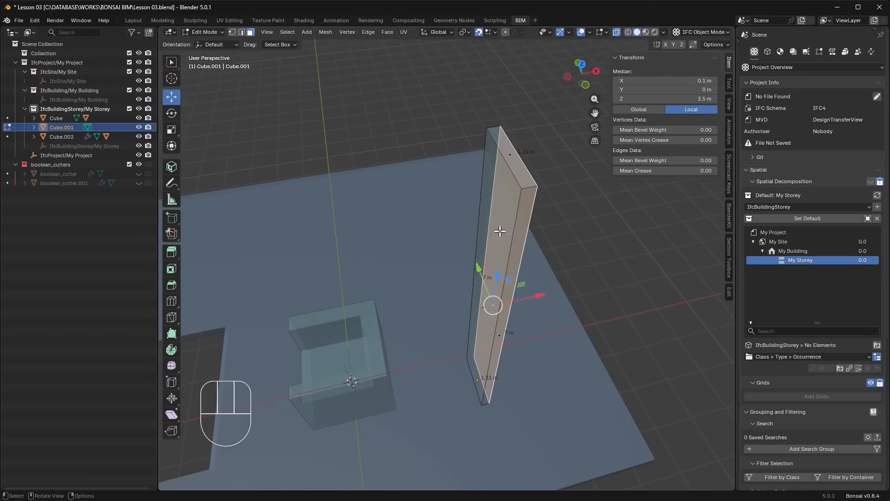
- Select the tall box's negative X side face and set its local median X to -0.2 m
key("alt+a")
left_click(484, 289)
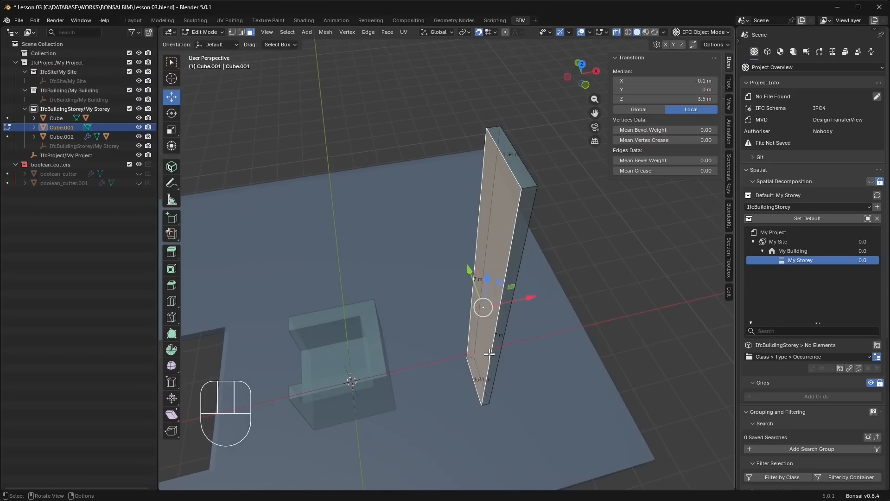
left_click(643, 82)
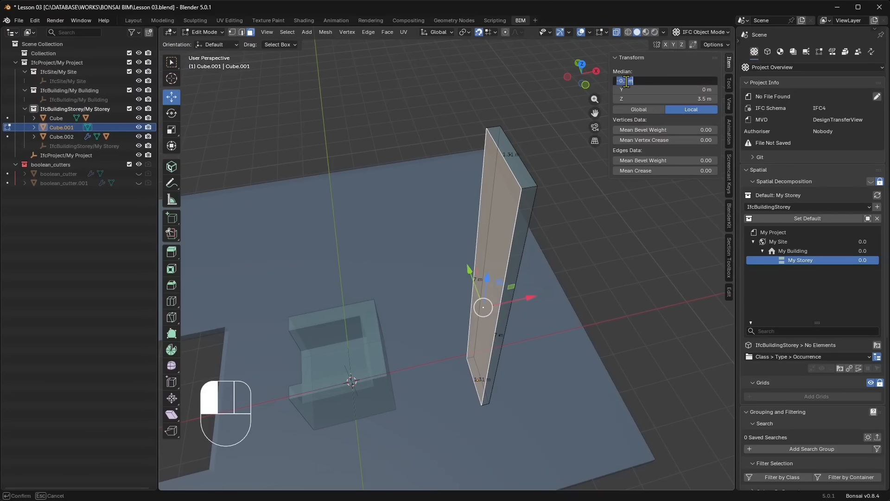
type("2")
key("Return")
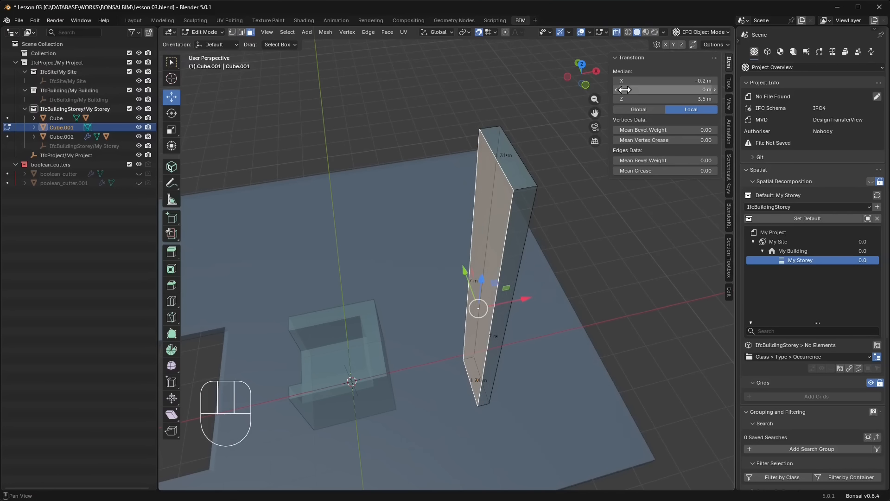
- Select the tall box's positive X side face and set its local median X to 0.2 m
middle_click_drag(445, 242, 495, 258)
left_click(451, 308)
left_click(695, 81)
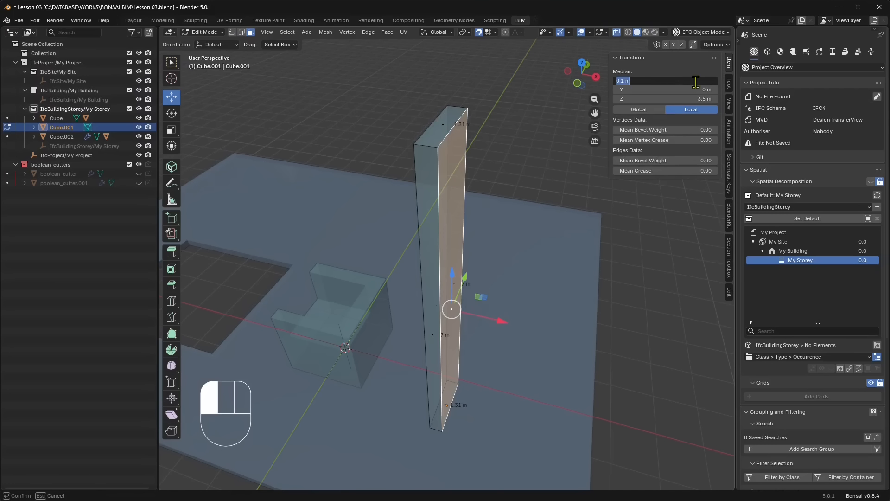
left_click(623, 81)
key("BackSpace")
type("2")
key("Return")
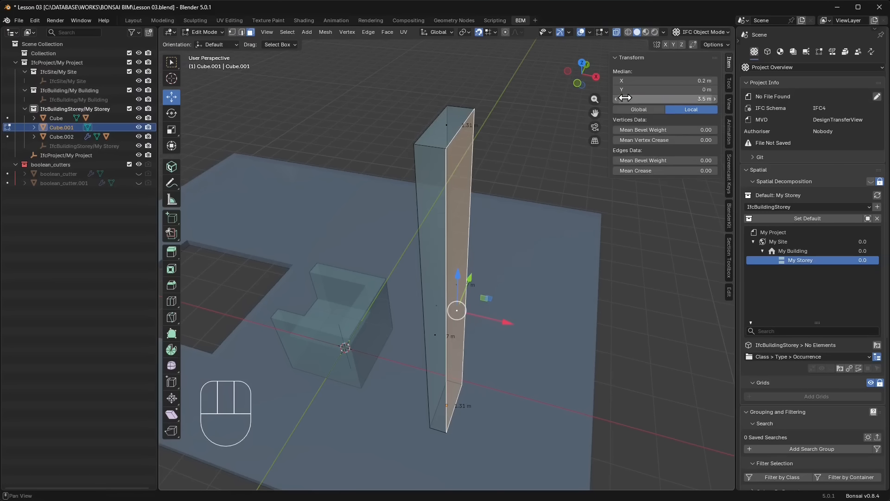
- Select the tall box's negative Y side face and set its local median Y to -0.2 m
middle_click_drag(443, 227, 454, 231)
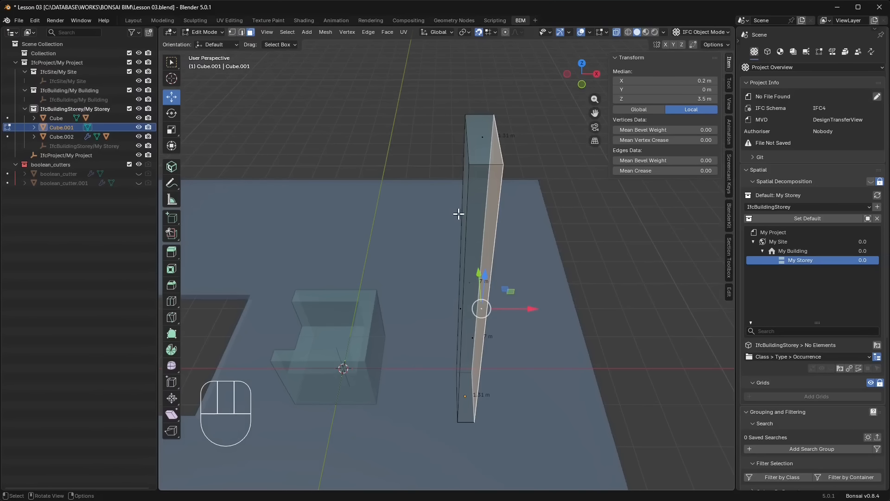
middle_click_drag(470, 341, 503, 404)
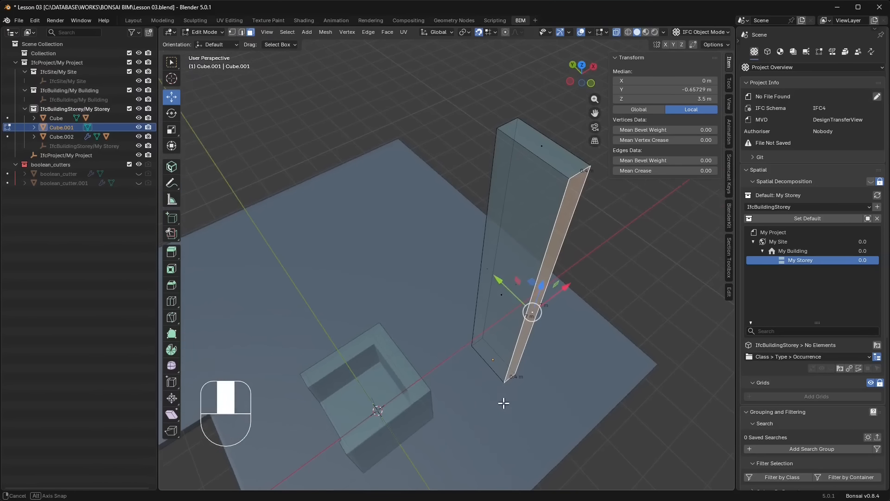
middle_click_drag(549, 219, 603, 186, "shift")
left_click_drag(682, 90, 700, 90)
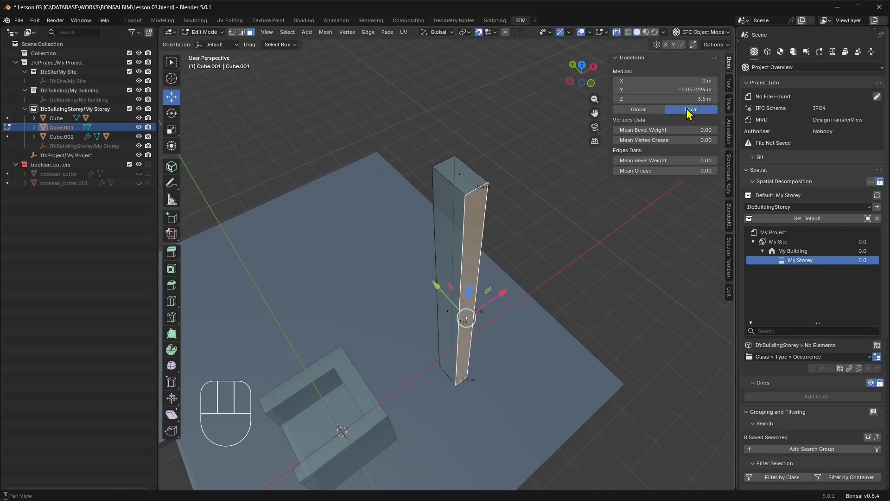
left_click(686, 88)
left_click(648, 89)
left_click_drag(624, 91, 667, 93)
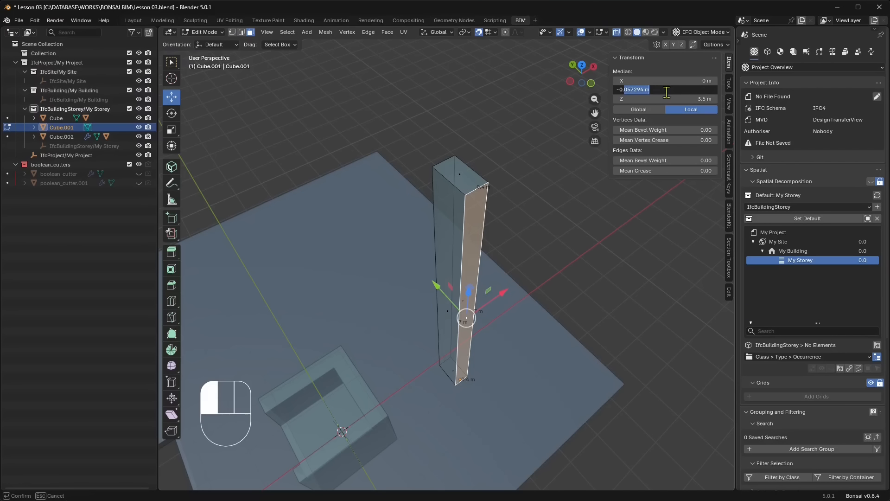
type("2")
key("Return")
- Select the tall box's positive Y side face and set its local median Y to 0.2 m
middle_click_drag(441, 255, 482, 240)
key("alt+a")
left_click(475, 266)
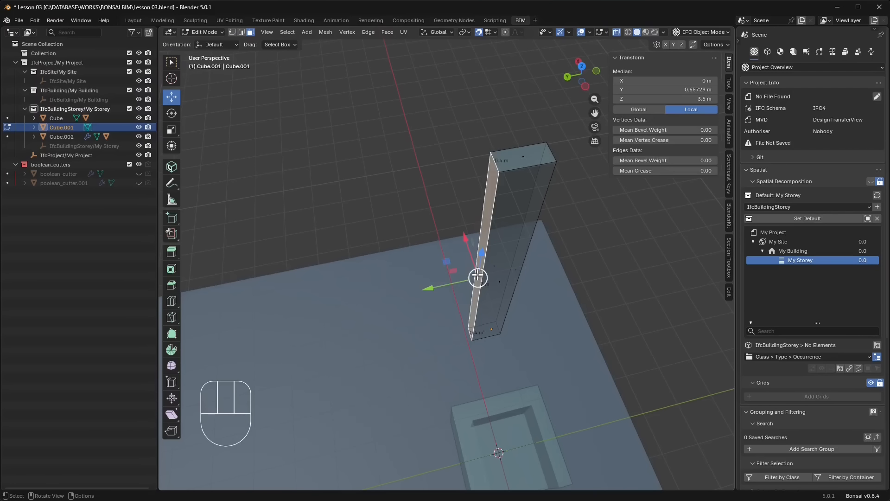
left_click(640, 90)
type("0.2")
key("Return")
middle_click_drag(445, 204, 410, 288)
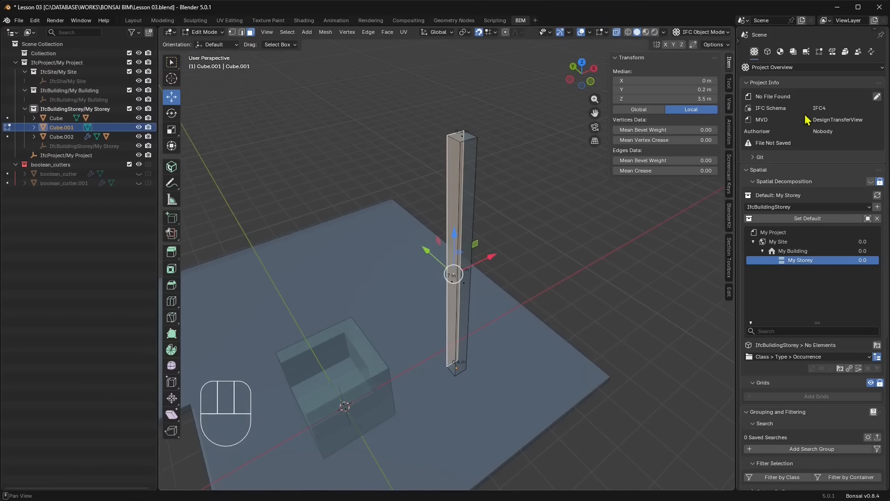
- Select the tall box's top face and set its local median Z to 5 m
left_click(461, 136)
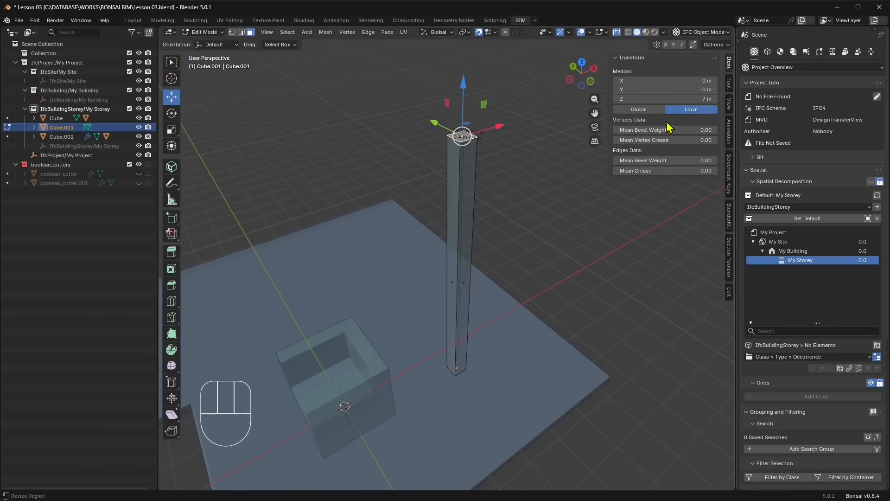
left_click(697, 96)
key("Return")
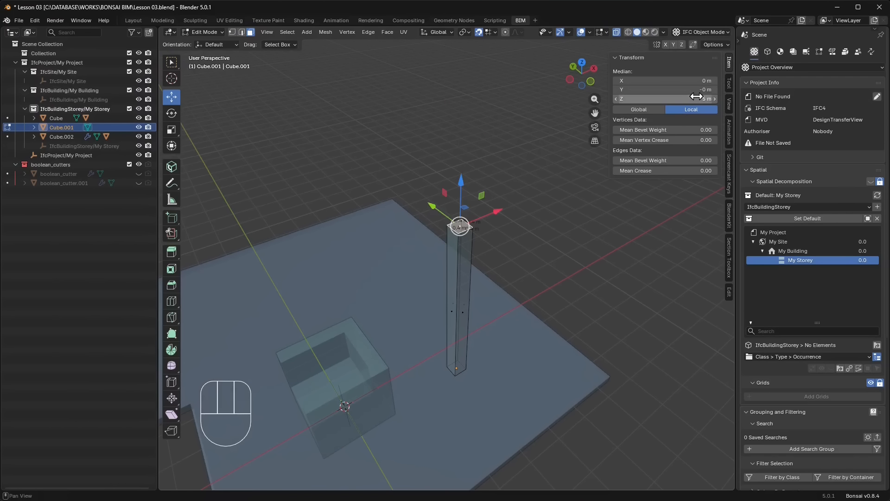
middle_click_drag(500, 194, 206, 71)
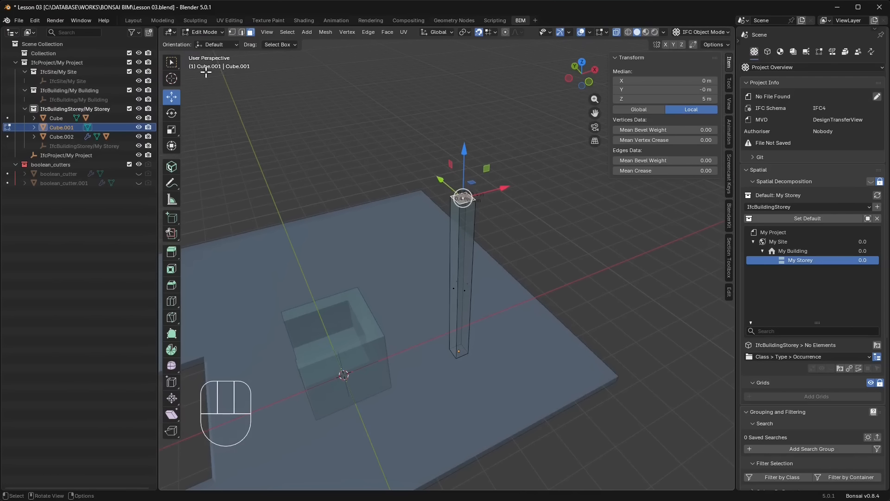
- Return to Object Mode and select the carved cube in the middle of the slab
left_click(204, 32)
left_click(202, 48)
mouse_move(453, 332)
middle_mouse_down()
mouse_move(382, 308)
mouse_move(383, 255)
mouse_move(493, 288)
mouse_move(391, 327)
mouse_move(334, 318)
mouse_move(399, 310)
mouse_move(454, 320)
middle_mouse_up()
left_click(394, 297)
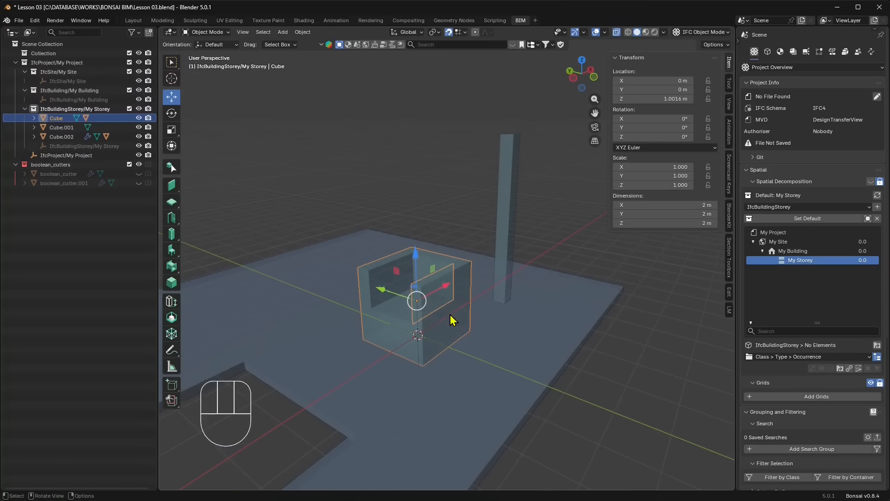
left_click(393, 222)
middle_click_drag(394, 222, 510, 279)
left_click(486, 324)
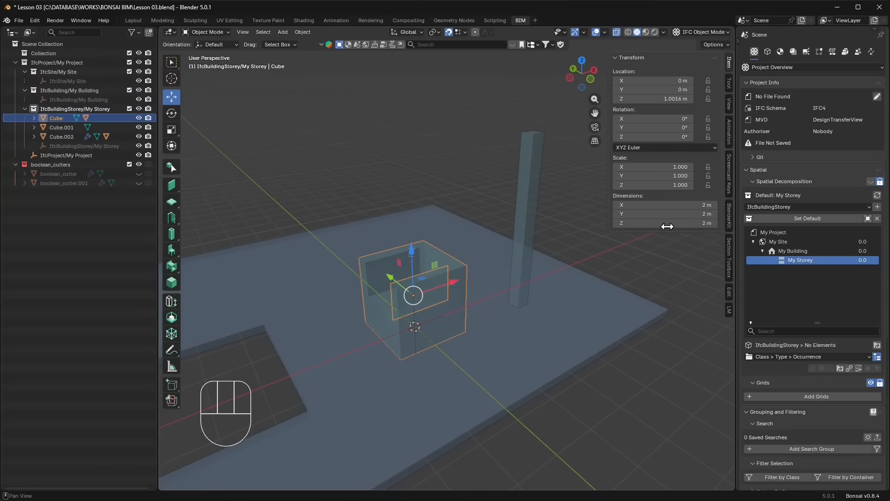
- Set the carved cube's X, Y and Z dimensions to 1 m each
left_click_drag(702, 204, 702, 205)
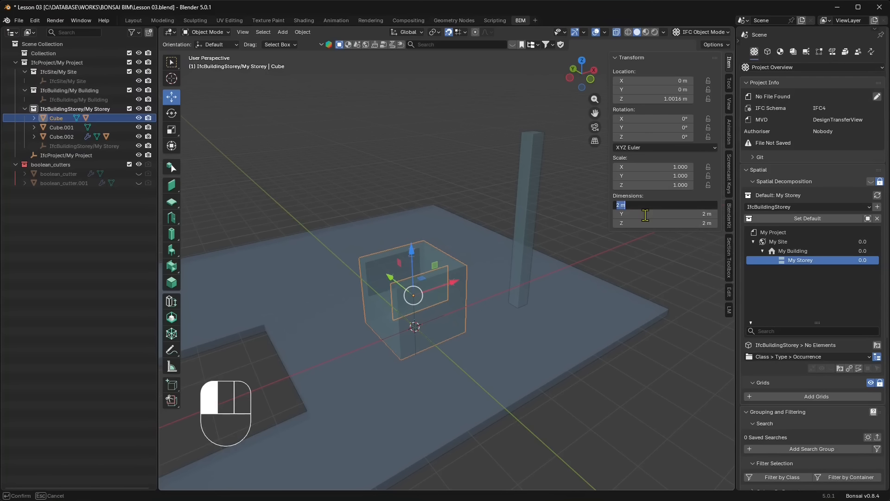
type("1")
key("Return")
left_click(646, 214)
type("1")
key("Return")
left_click(648, 222)
type("1")
key("Return")
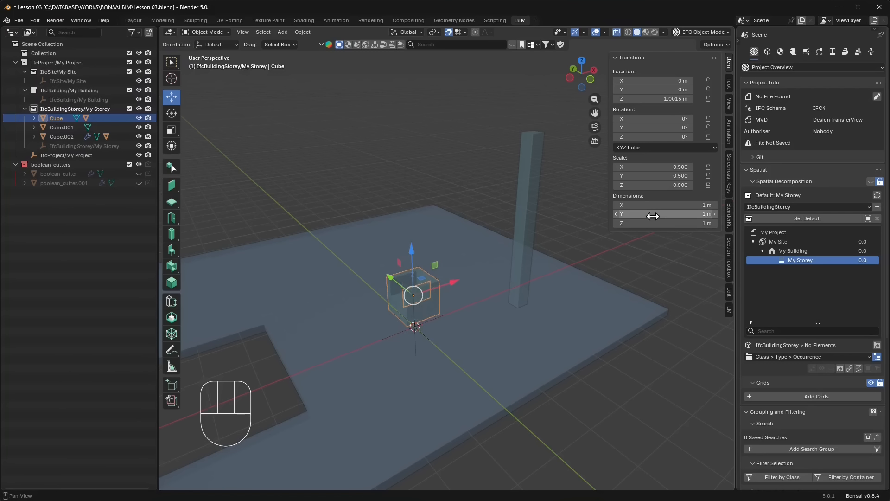
- Try to move the carved cube's origin down along Z to its base
middle_click_drag(547, 283, 495, 348)
middle_click_drag(435, 317, 391, 290)
left_click_drag(398, 286, 397, 330)
middle_click_drag(392, 366, 463, 316)
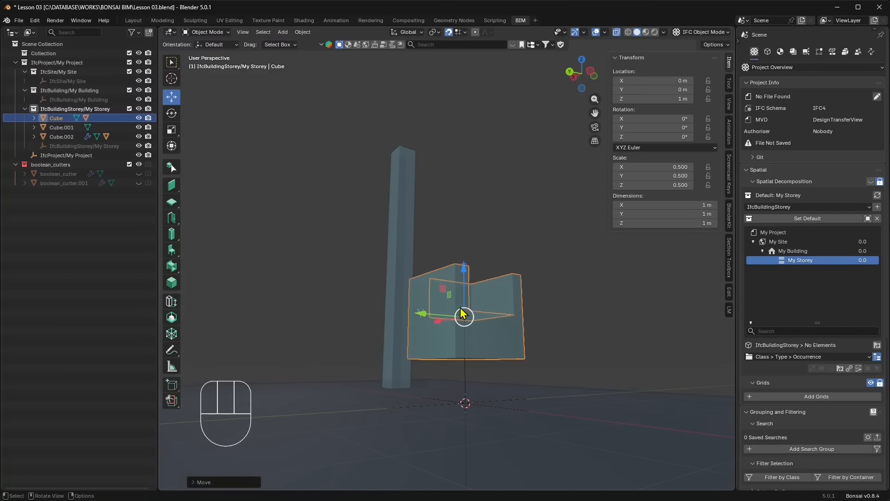
left_click_drag(463, 302, 449, 327)
middle_click_drag(505, 345, 455, 357)
middle_click_drag(470, 104, 457, 101)
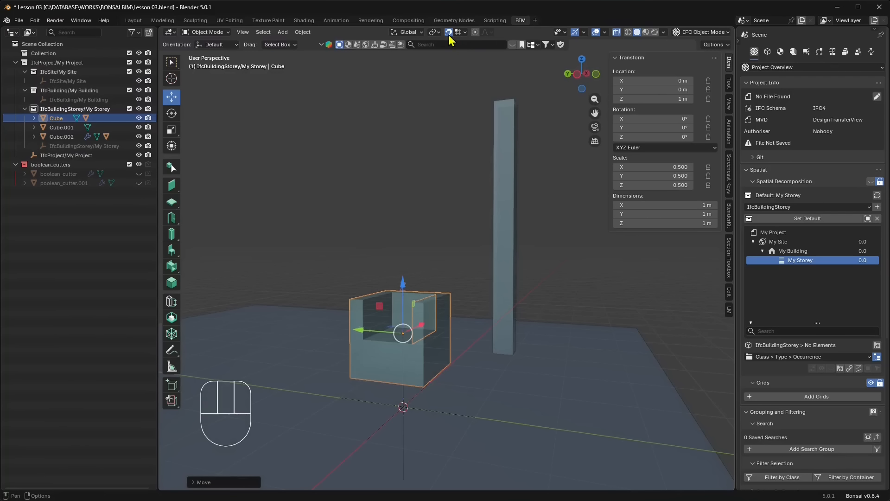
- Set the snap target to Vertex and move the cube's origin along Z to the level of its bottom corner
left_click(465, 32)
left_click(431, 98)
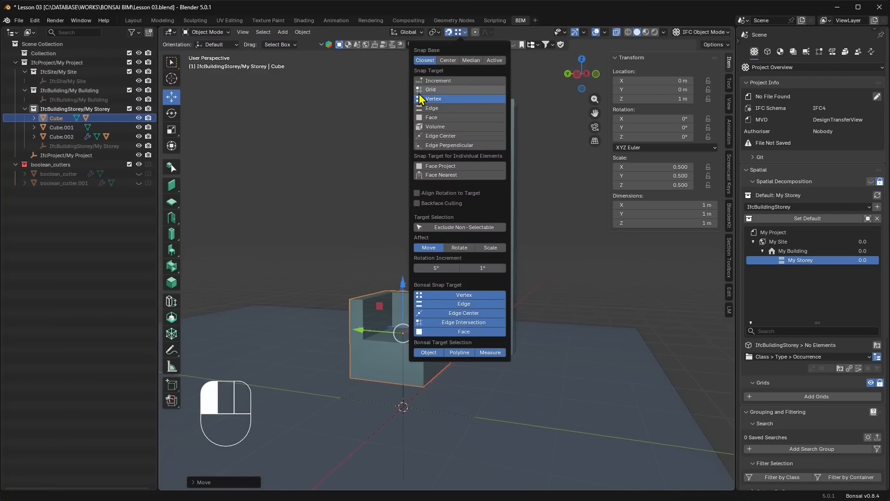
middle_click_drag(380, 353, 425, 360)
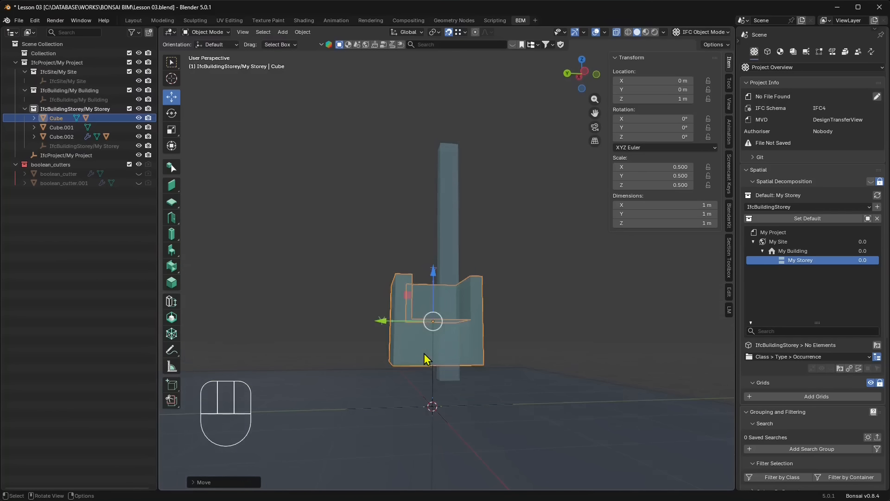
scroll(435, 309, "up", 1)
middle_click_drag(431, 325, 473, 302)
left_click_drag(474, 300, 402, 386)
scroll(403, 387, "up", 1)
mouse_move(463, 397)
middle_mouse_down()
mouse_move(502, 407)
mouse_move(434, 419)
mouse_move(464, 393)
middle_mouse_up()
- Turn off Affect Only Origins, lower the cube along Z to 0 m by snapping to the column's base, and deselect it
left_click(714, 45)
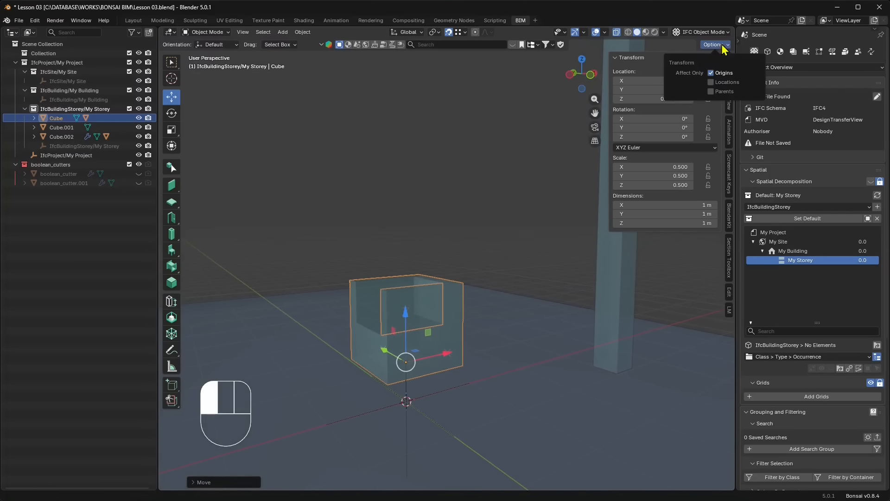
left_click(711, 73)
left_click(414, 323)
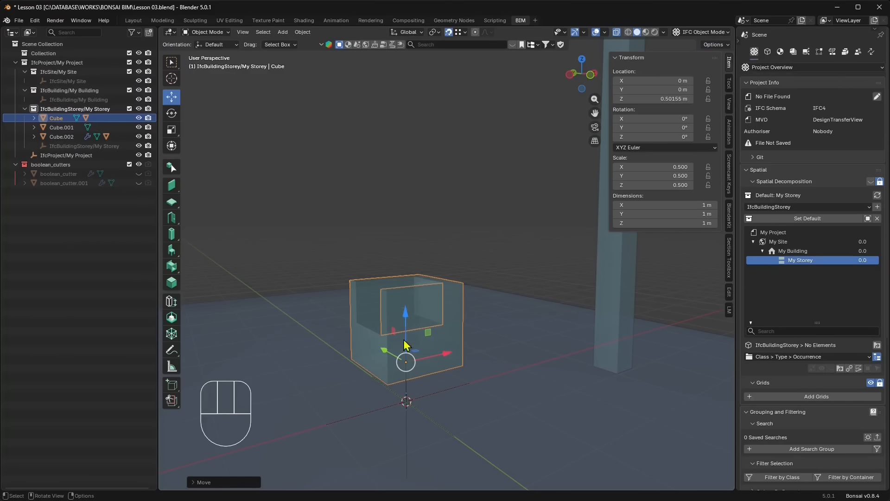
left_click_drag(406, 336, 592, 366)
scroll(501, 382, "down", 3)
middle_click_drag(482, 384, 433, 402)
left_click(437, 223)
middle_click_drag(410, 327, 463, 279)
middle_click_drag(489, 319, 475, 315)
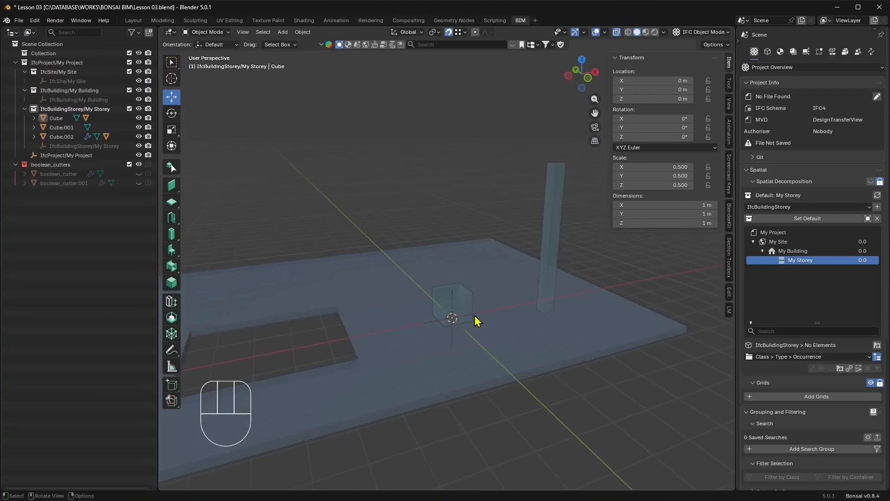
- Turn off X-ray display and hide the transform sidebar
scroll(488, 321, "up", 1)
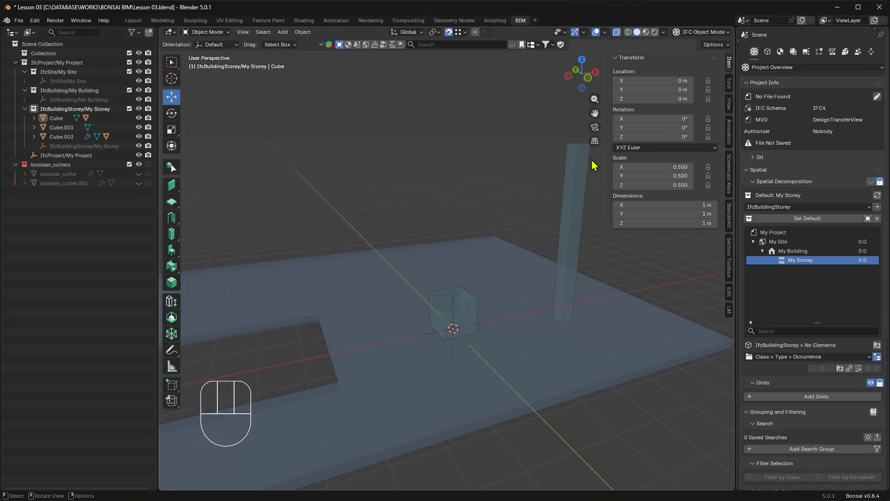
left_click(617, 32)
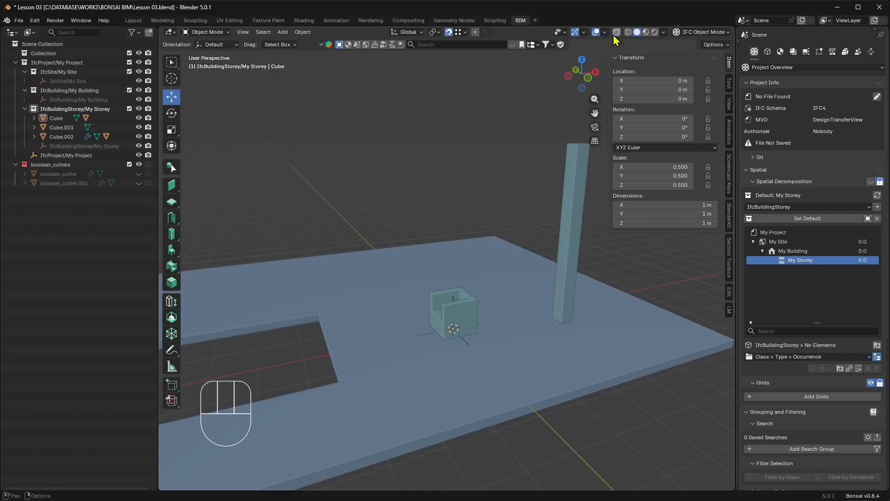
mouse_move(423, 304)
middle_mouse_down()
mouse_move(407, 304)
mouse_move(431, 312)
middle_mouse_up()
middle_click_drag(431, 312, 408, 292, "shift")
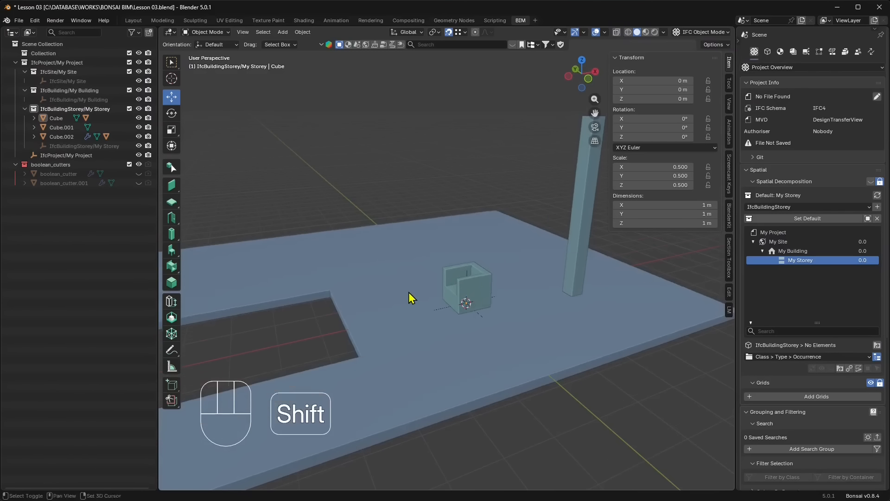
scroll(411, 303, "down", 2)
scroll(411, 303, "up", 1)
left_click_drag(610, 147, 723, 148)
middle_click_drag(388, 259, 427, 302, "shift")
middle_click_drag(428, 301, 391, 342, "shift")
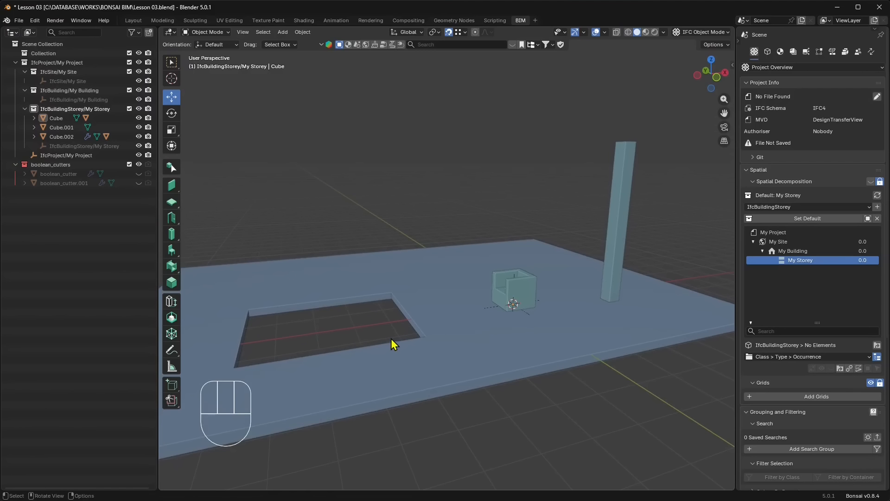
- Select the column mesh and show its Object Information with the IFC class settings
left_click(622, 239)
middle_click_drag(575, 335, 555, 237, "shift")
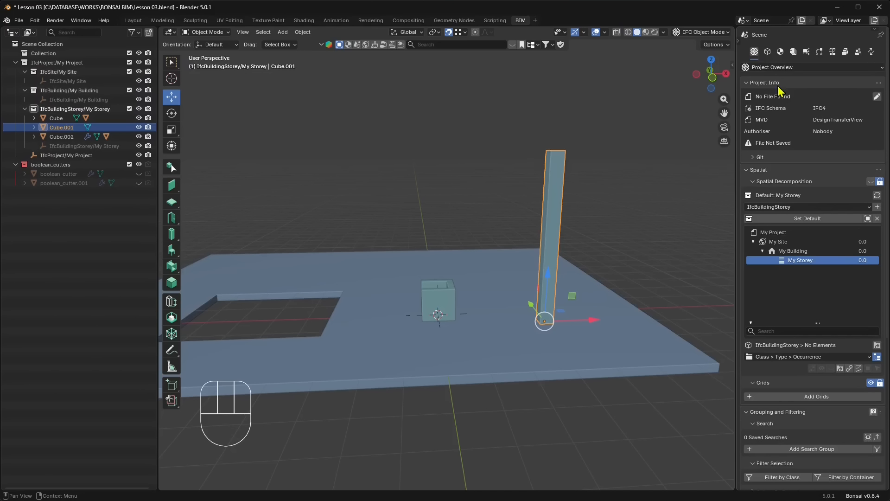
left_click(767, 52)
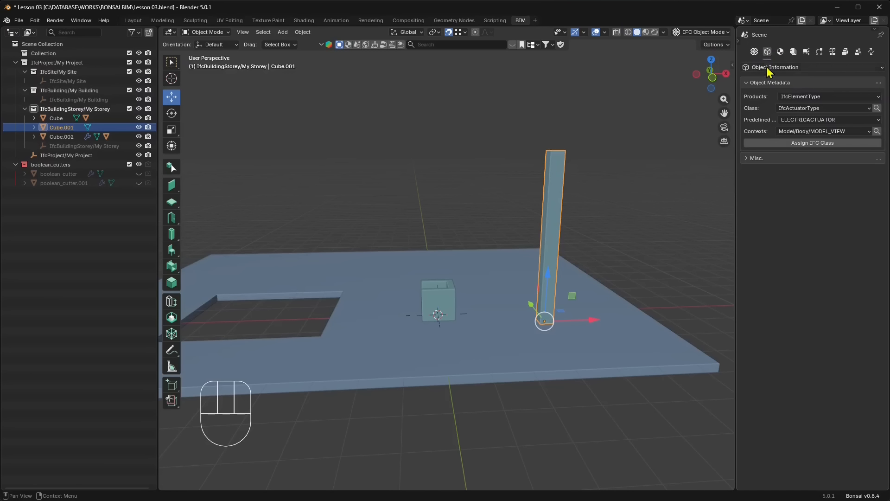
left_click(768, 70)
left_click(773, 90)
left_click(769, 70)
left_click(773, 101)
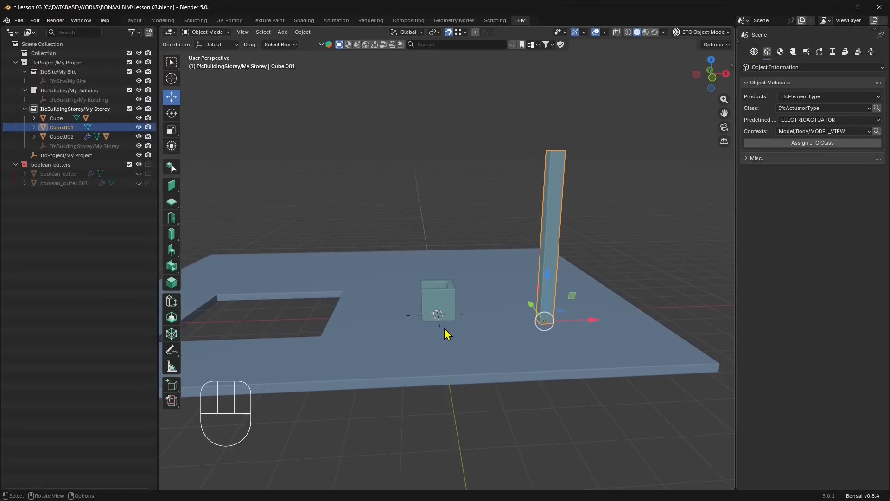
middle_click_drag(544, 316, 560, 329)
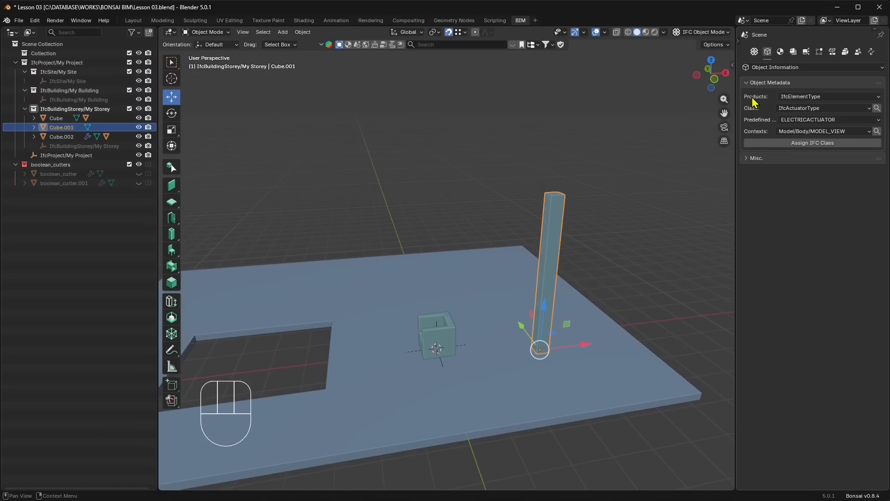
- Set the column's product category to IfcElement and its class to IfcColumn
left_click(789, 97)
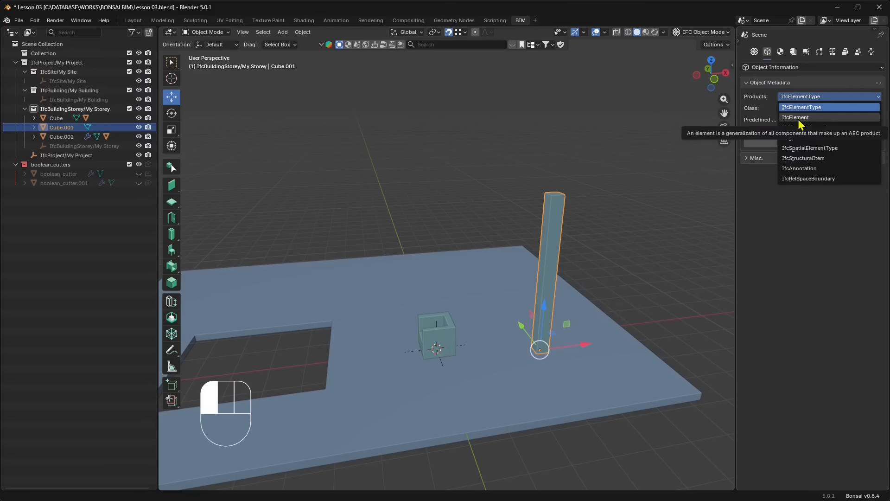
left_click(798, 118)
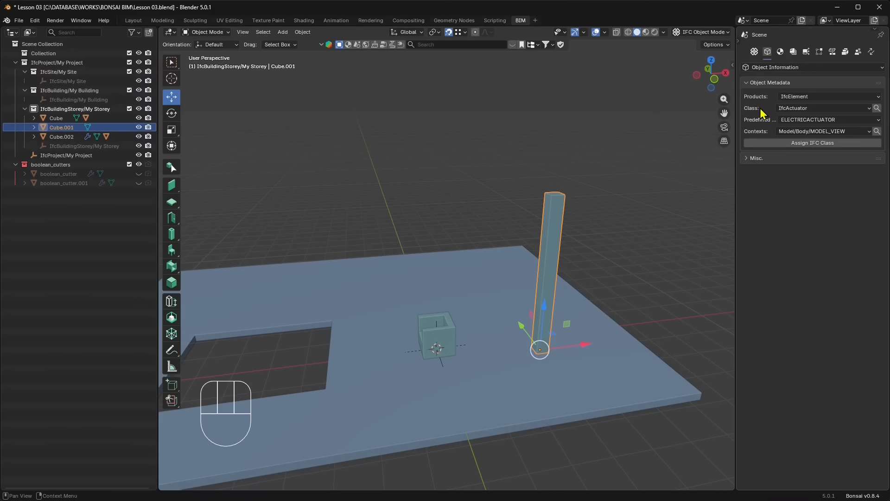
left_click(805, 107)
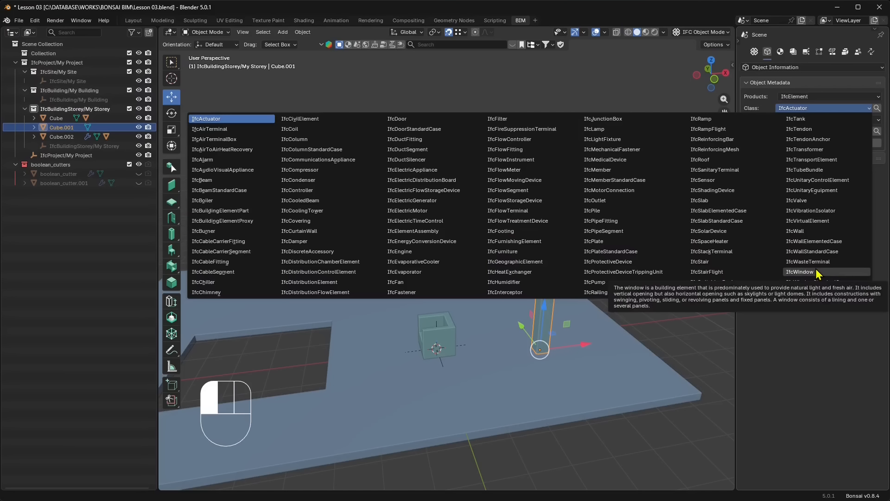
left_click(297, 140)
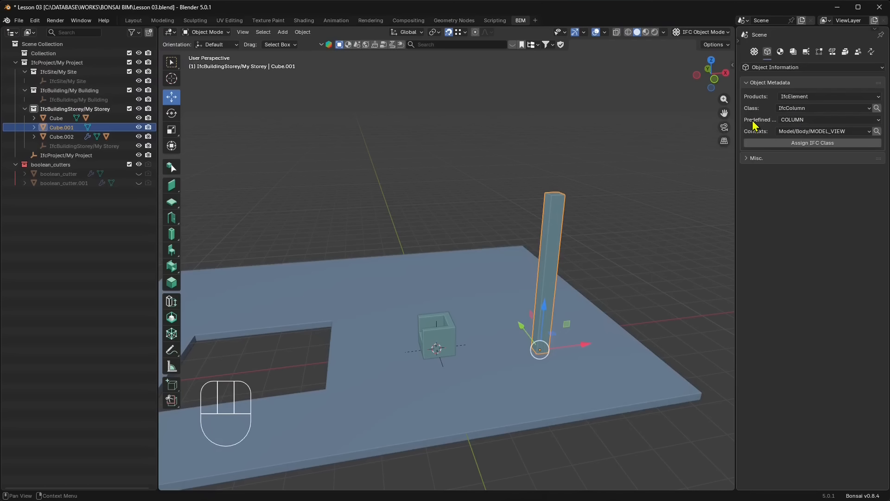
- Keep predefined type COLUMN and context Model/Body/MODEL_VIEW, and assign the IFC class to the column
left_click(792, 120)
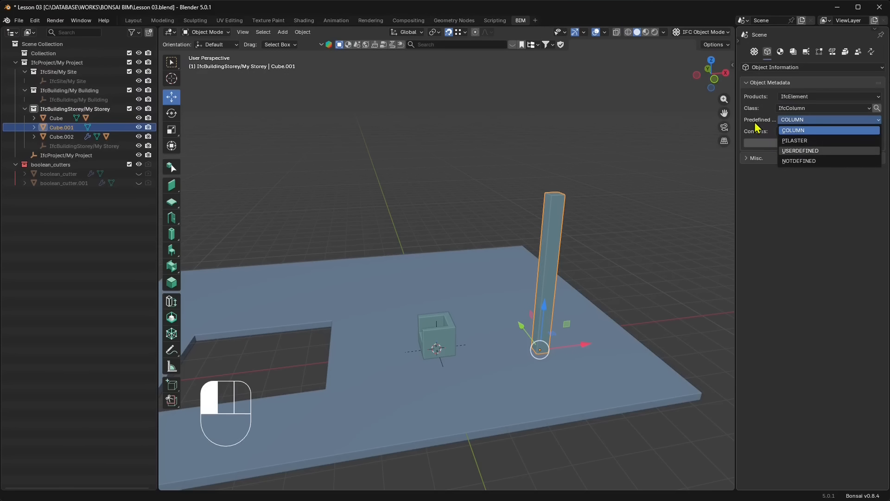
left_click(794, 132)
left_click(806, 132)
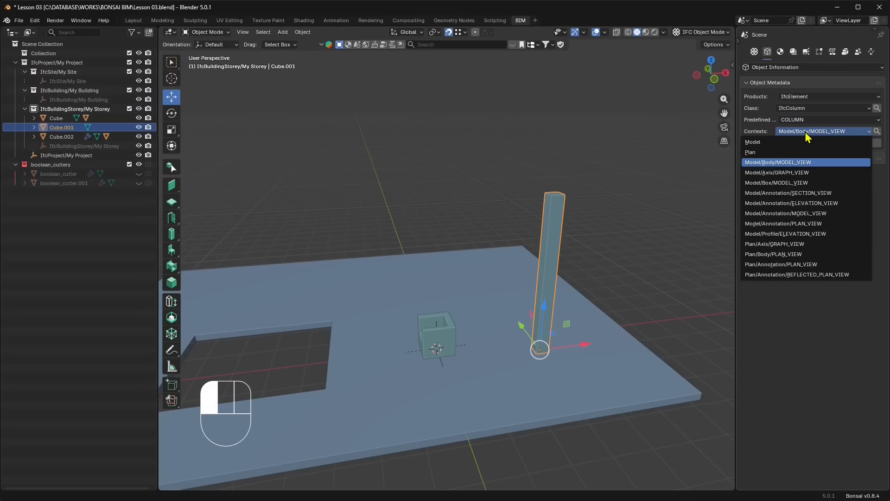
left_click(807, 135)
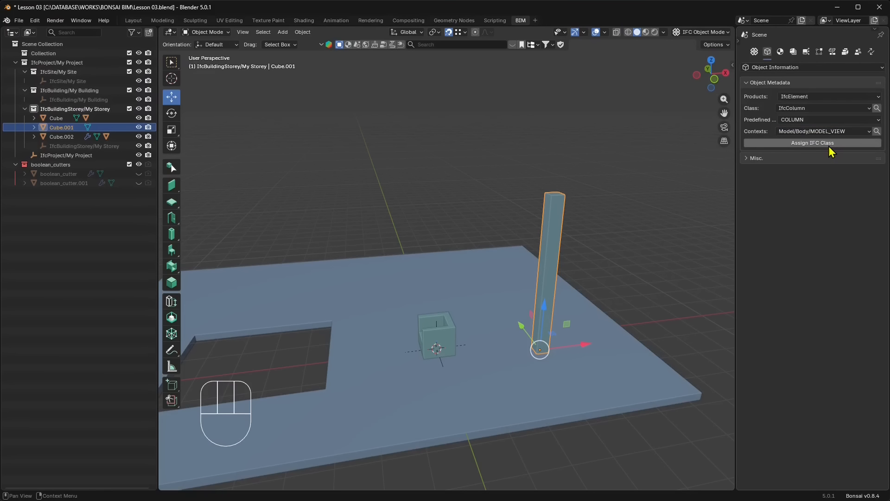
left_click(810, 144)
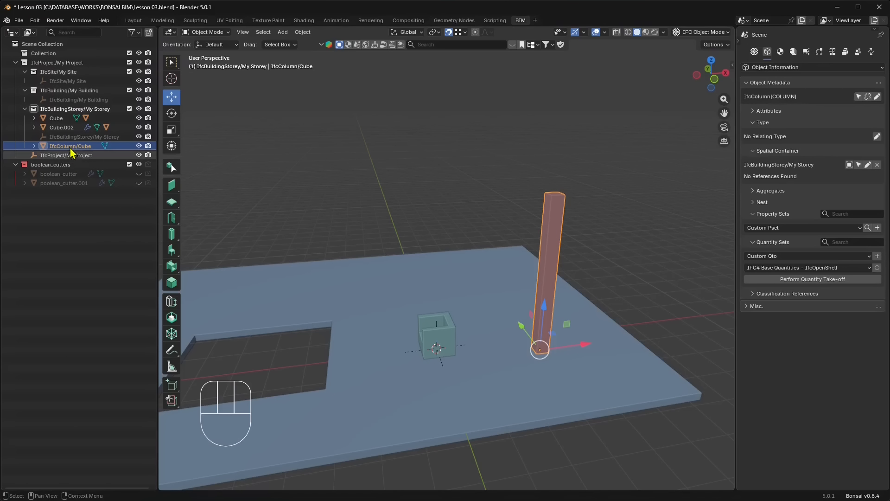
- Expand the column's IFC attributes and examine its identifier, name and predefined type
left_click(50, 147)
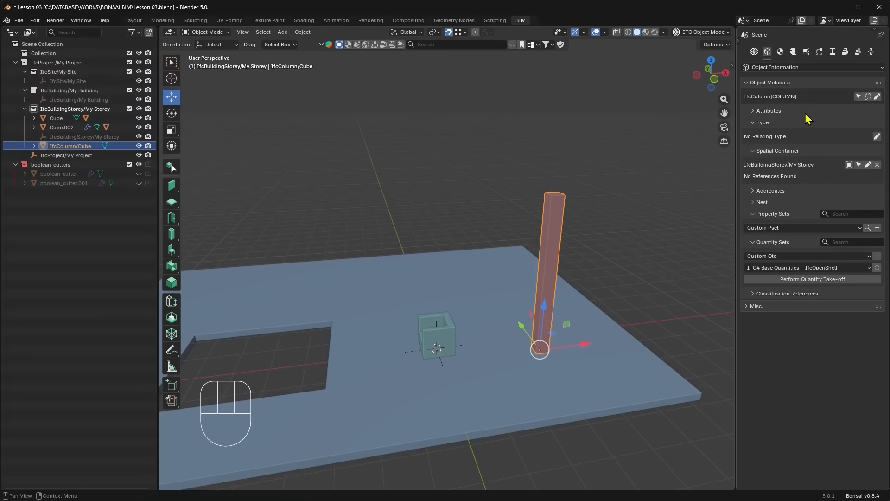
left_click(769, 111)
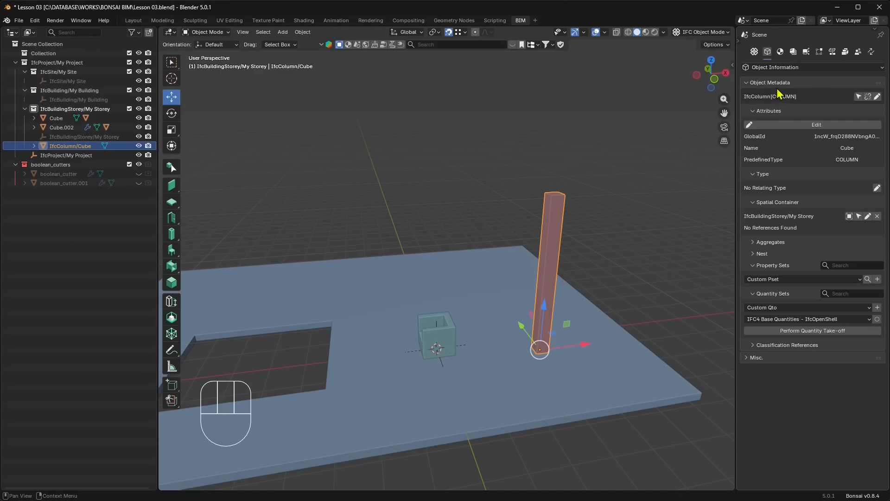
left_click(757, 84)
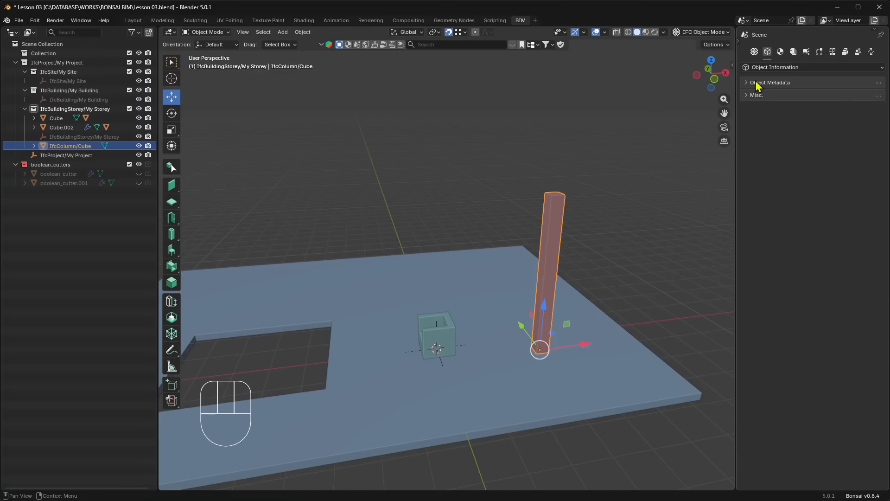
left_click(757, 84)
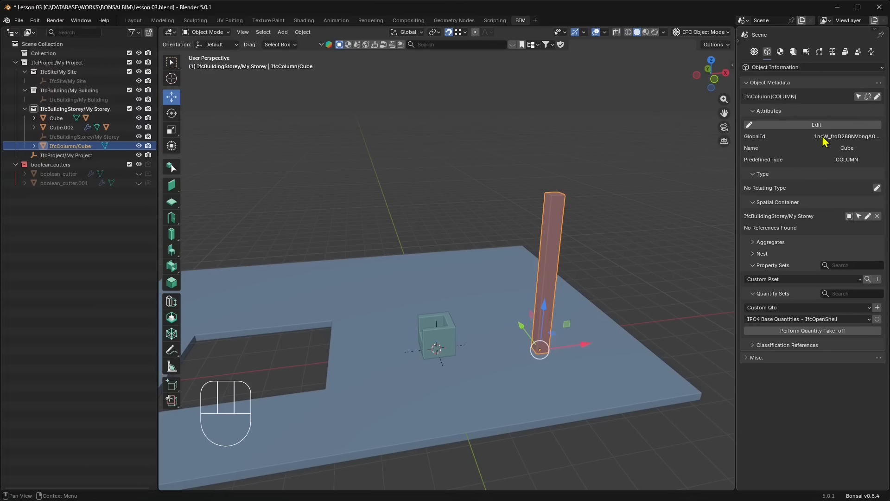
left_click(842, 148)
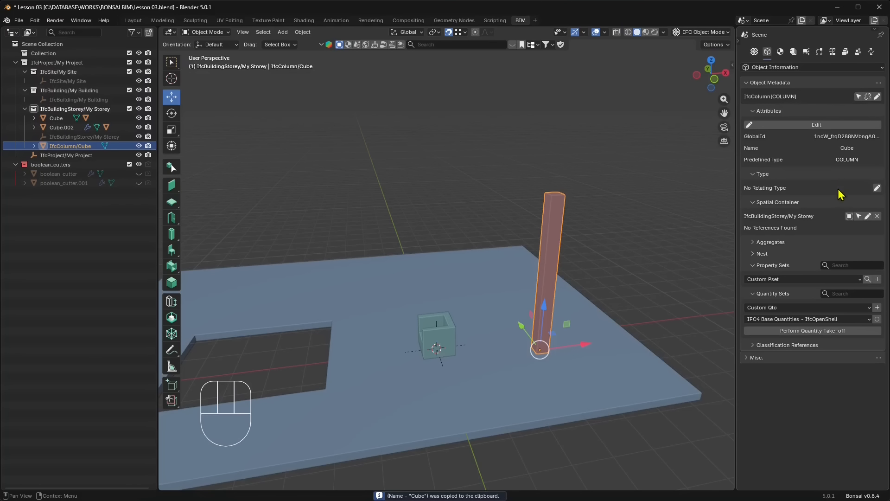
- Set the column's Name attribute to Pillar, save the attributes, and widen the properties area
left_click(796, 126)
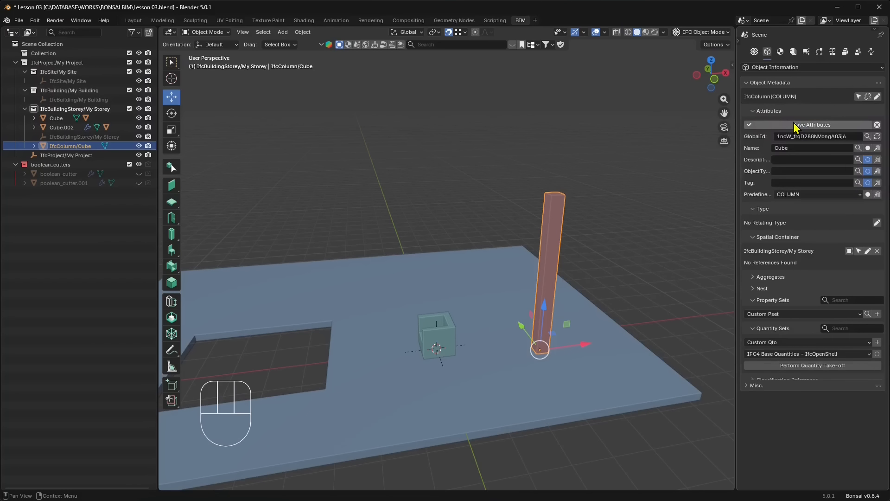
left_click(783, 149)
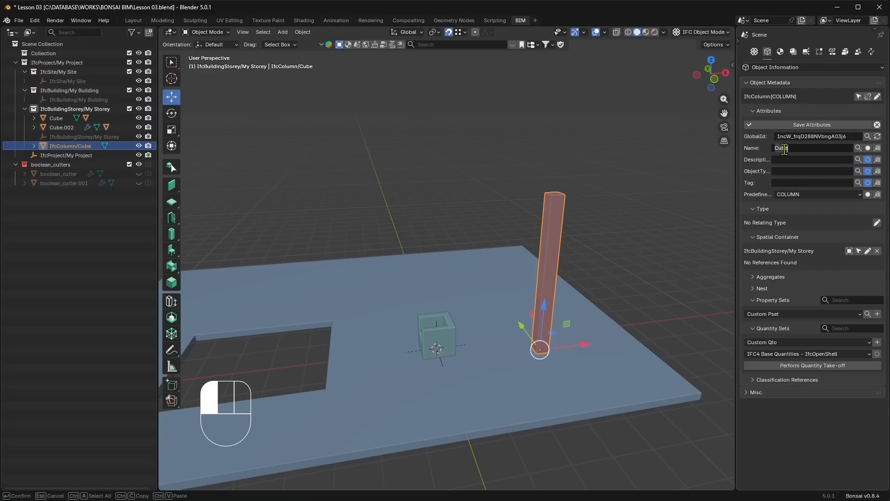
type("Pillar")
key("Return")
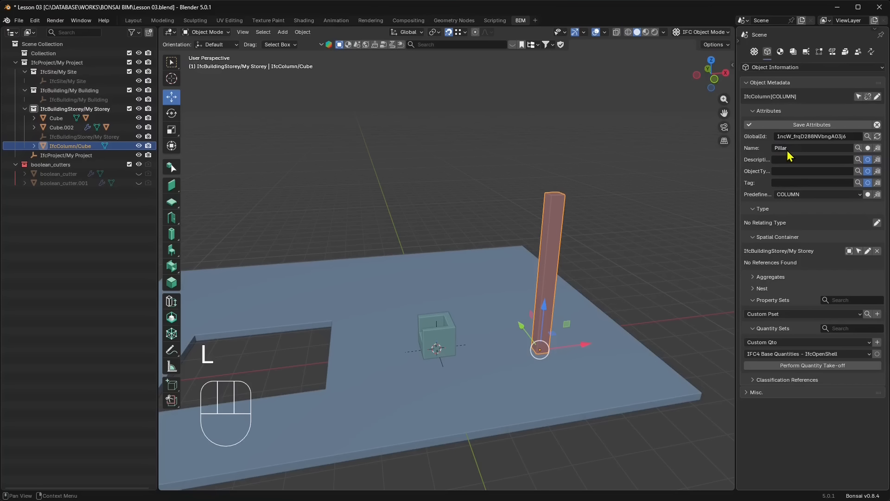
left_click(789, 159)
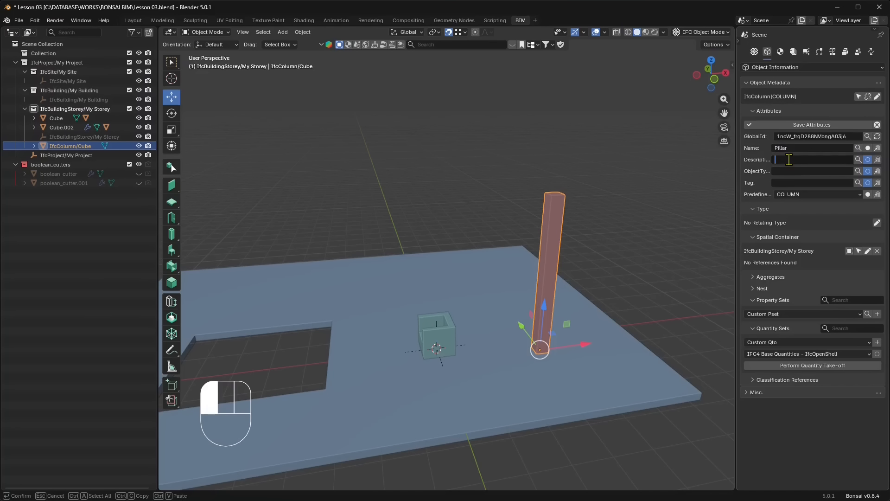
left_click(741, 160)
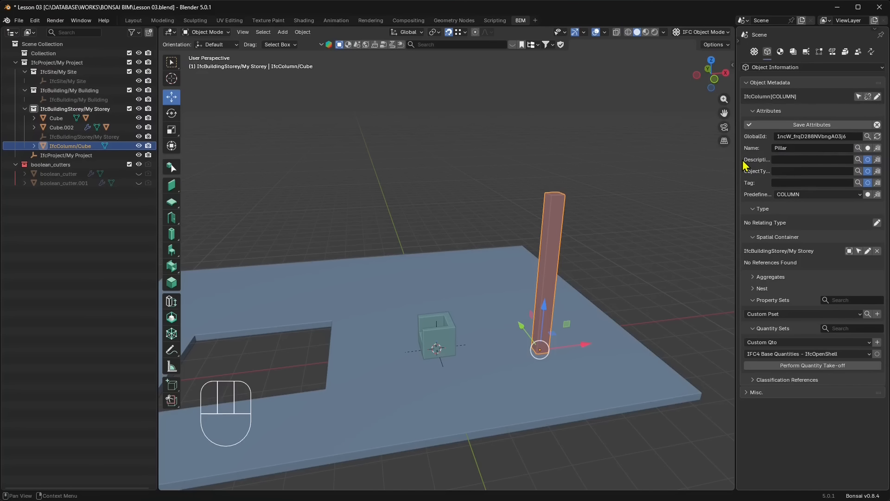
left_click(753, 123)
left_click_drag(737, 140, 708, 145)
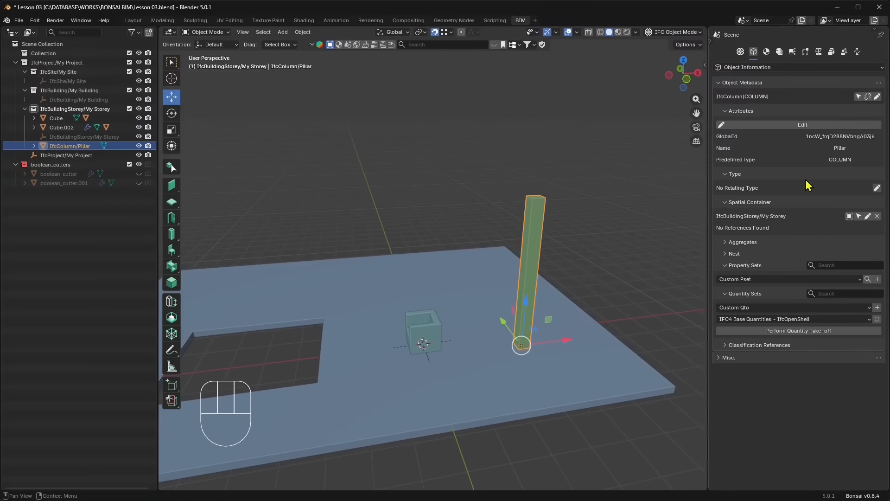
- Examine the pillar's editable attributes and its IFC class reassignment options, leaving them as they are
left_click(772, 125)
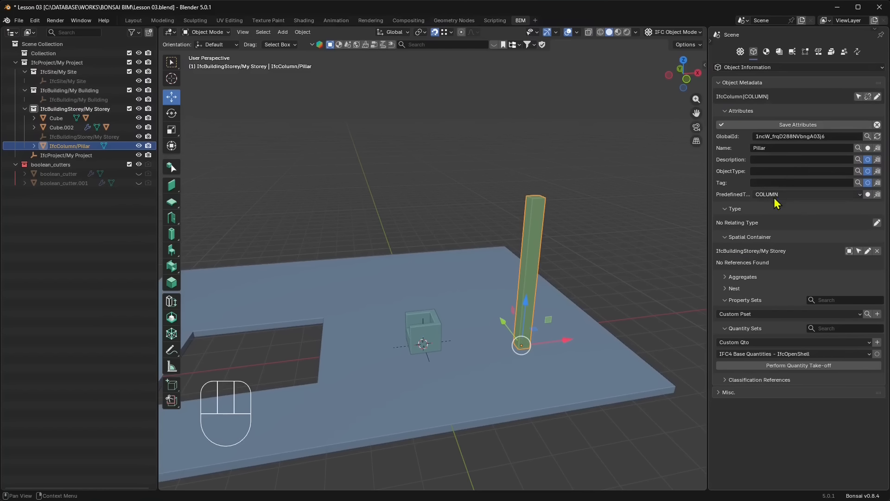
left_click(722, 125)
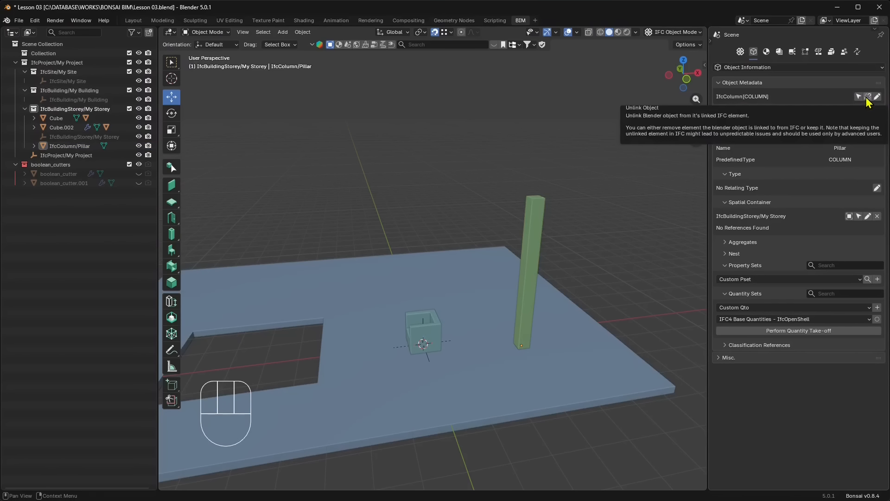
left_click(878, 96)
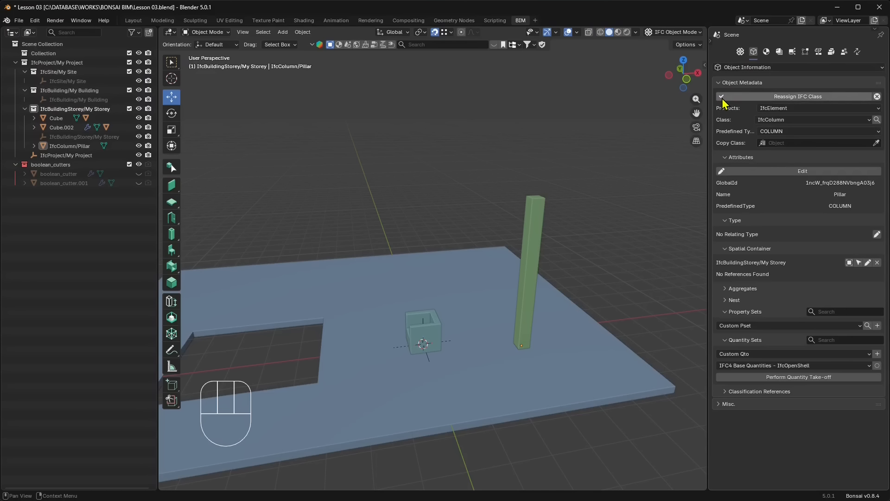
left_click(834, 99)
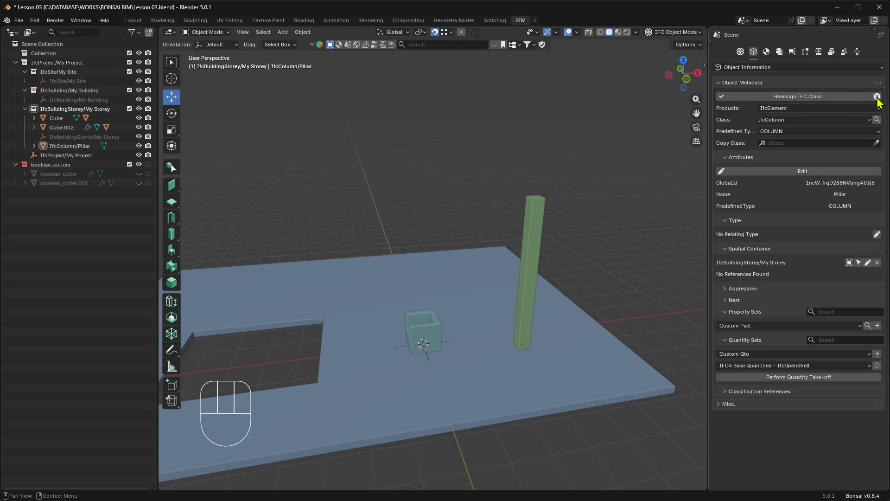
- Select the carved cube and rename it Armchair
middle_click_drag(538, 218, 592, 239, "shift")
left_click(589, 238)
left_click(492, 306)
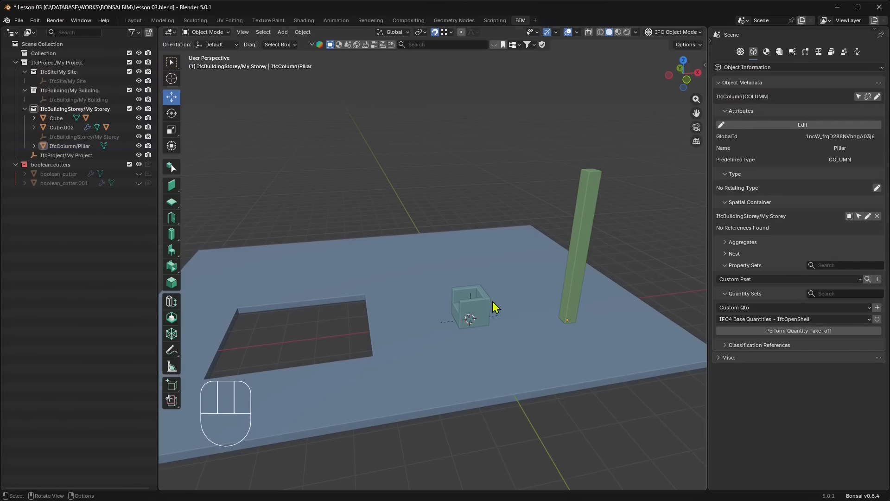
scroll(473, 326, "up", 2)
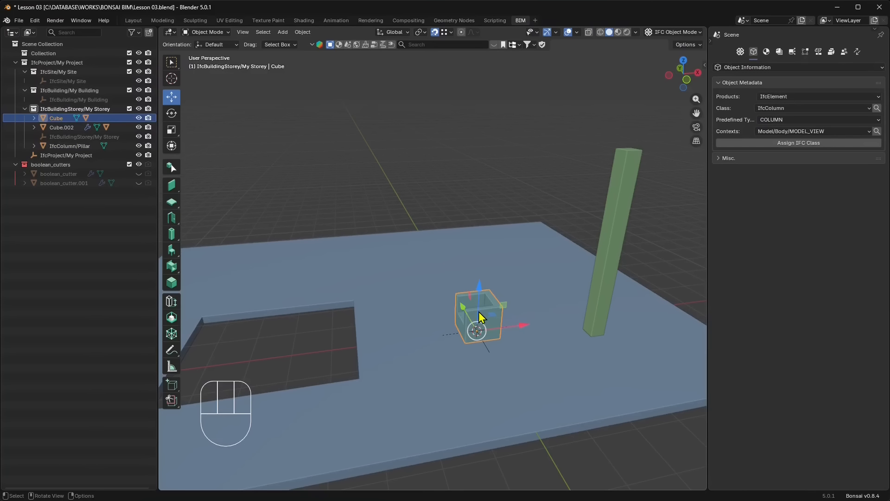
scroll(485, 312, "up", 3)
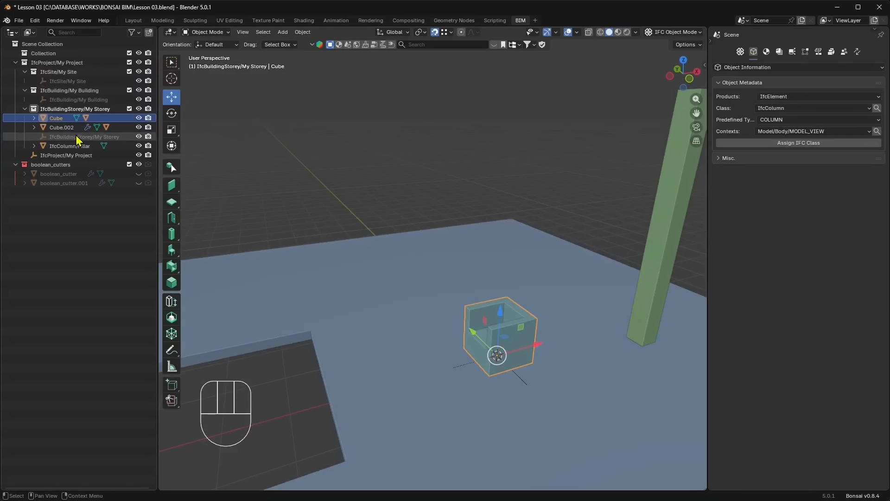
double_click(55, 121)
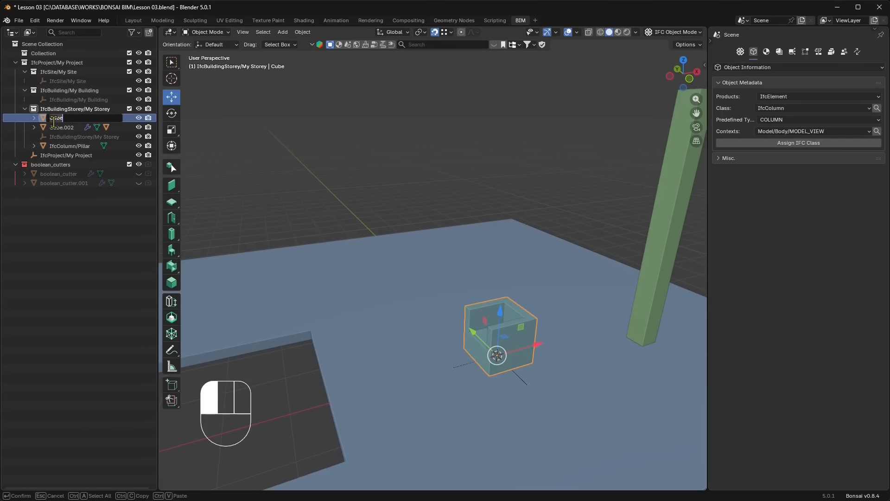
type("Armchair")
key("Return")
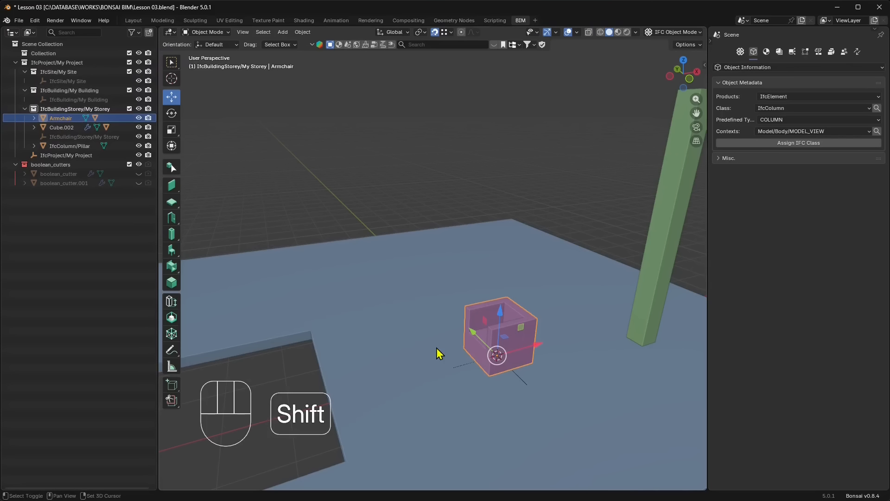
- Set the armchair's IFC product category to IfcElementType
middle_click_drag(437, 348, 449, 314, "shift")
scroll(447, 312, "down", 2)
scroll(460, 287, "up", 2)
middle_click_drag(504, 332, 445, 335)
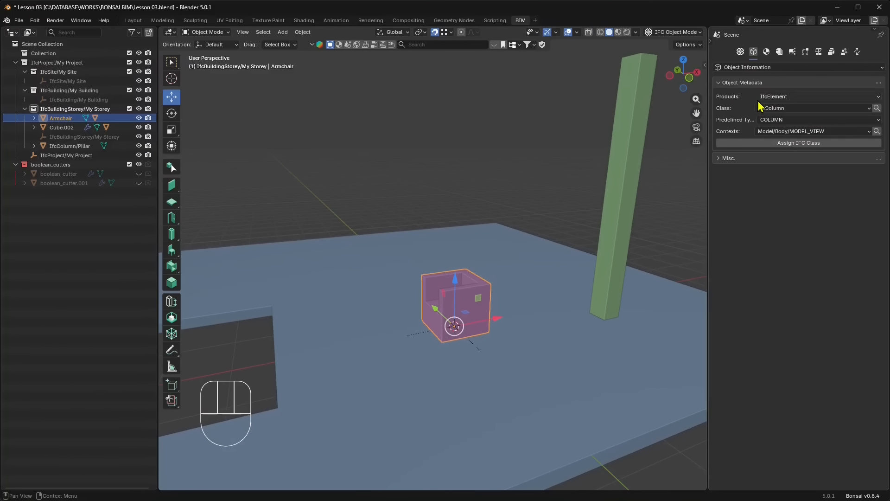
left_click(774, 97)
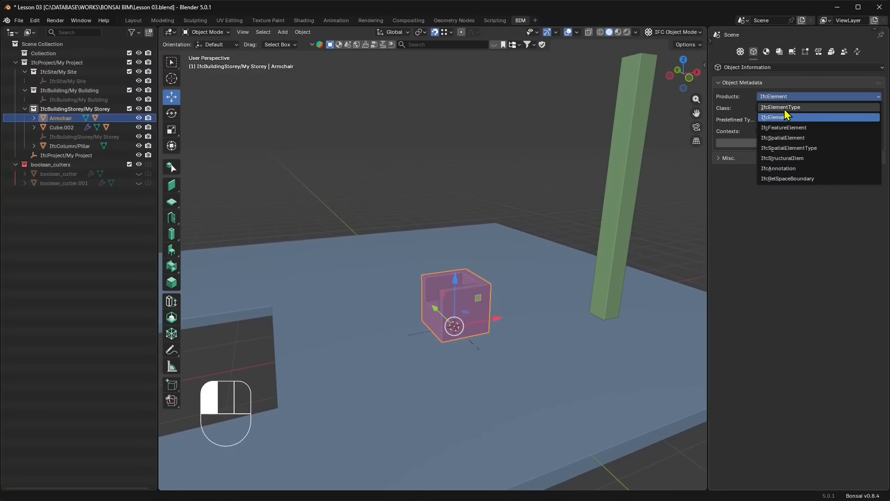
left_click(788, 115)
left_click(781, 108)
left_click(784, 98)
left_click(779, 96)
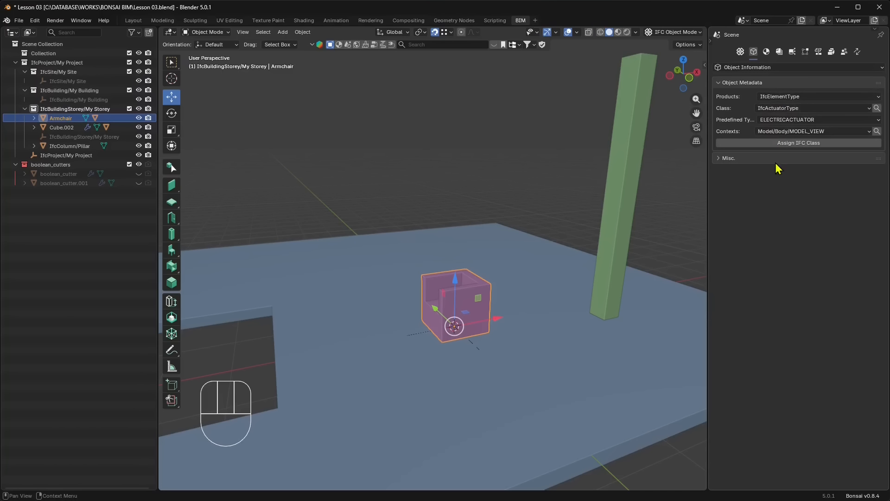
- Set the armchair's IFC product category to IfcElement and view the element classes it offers
left_click(783, 108)
mouse_move(782, 98)
left_mouse_down()
mouse_move(782, 123)
mouse_move(775, 103)
left_mouse_up()
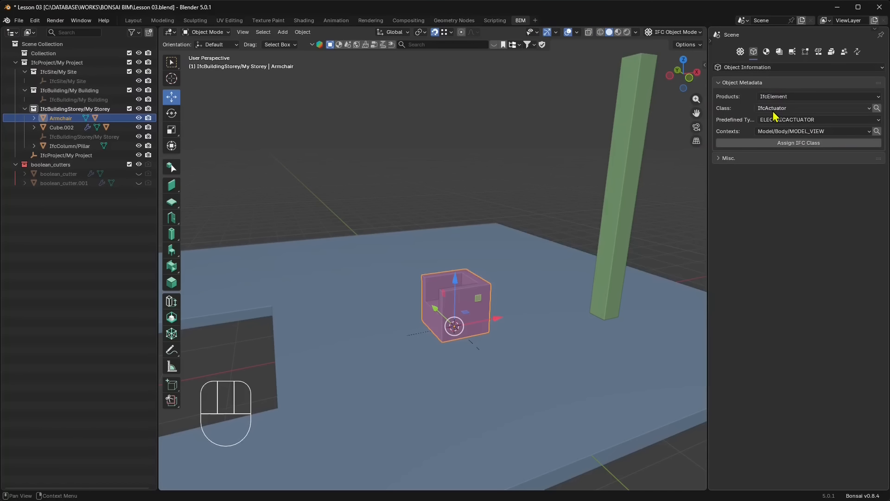
left_click(774, 110)
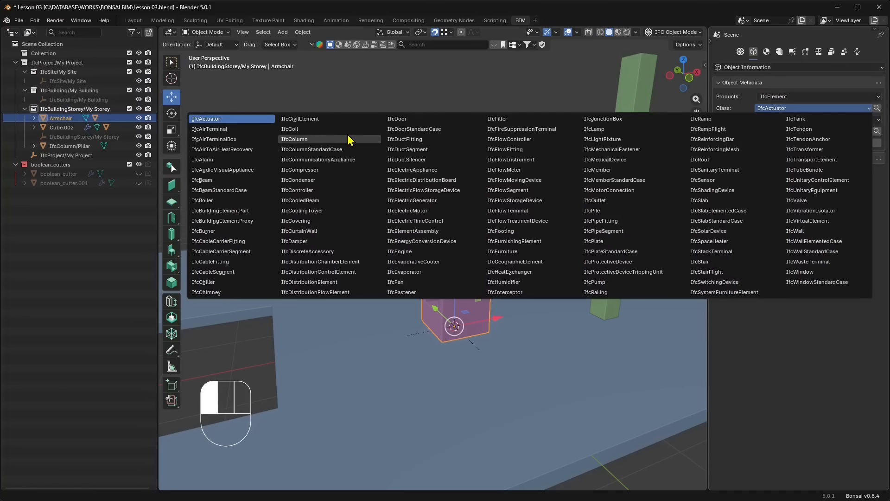
- Search the armchair's IFC class options for "interior" and clear the search text
left_click(877, 110)
left_click(877, 110)
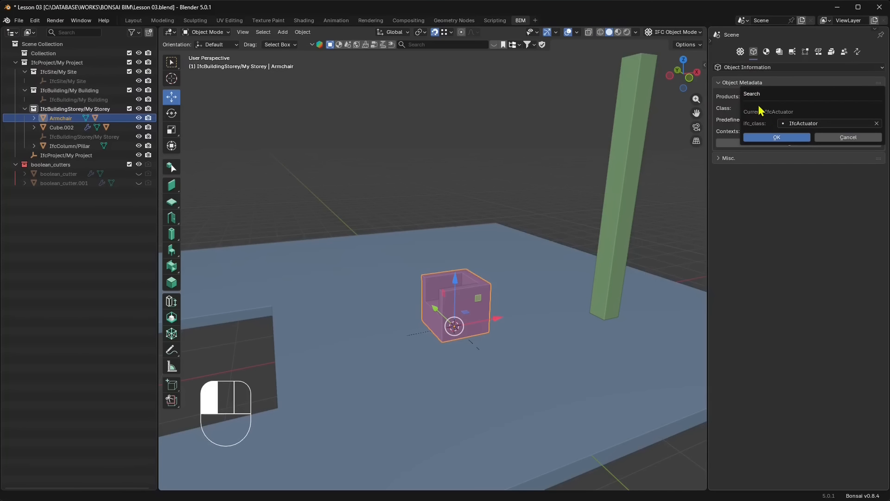
left_click(799, 124)
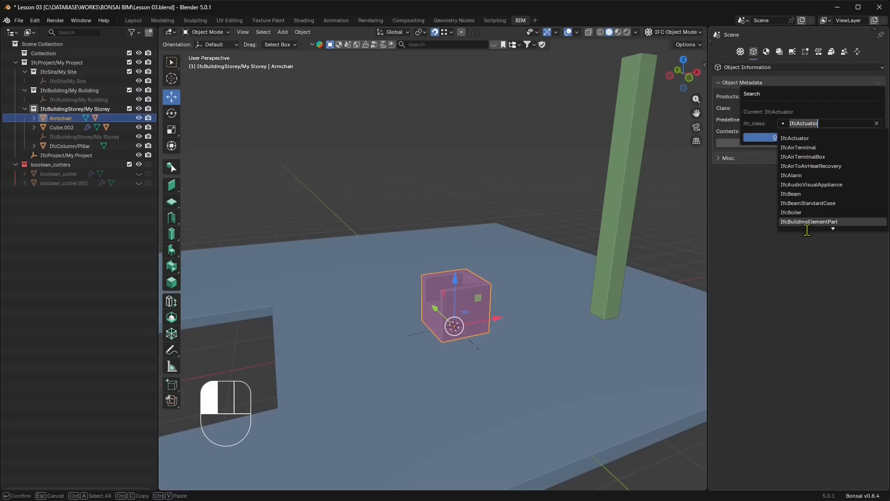
left_click(753, 116)
left_click(845, 124)
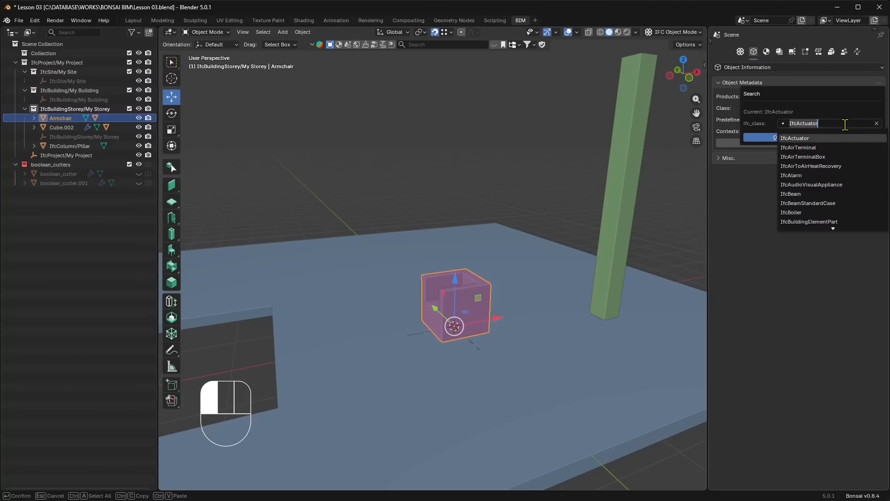
type("interior")
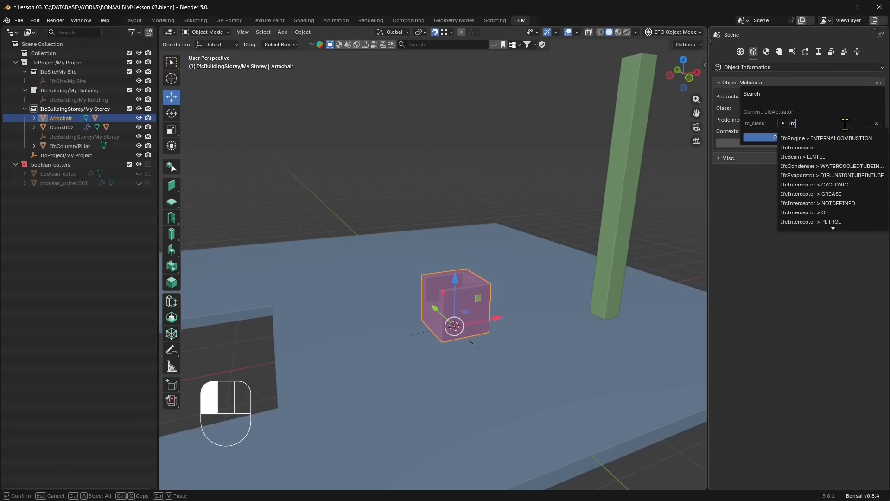
key("BackSpace")
key("BackSpace")
key("BackSpace")
key("BackSpace")
key("BackSpace")
key("BackSpace")
key("BackSpace")
key("BackSpace")
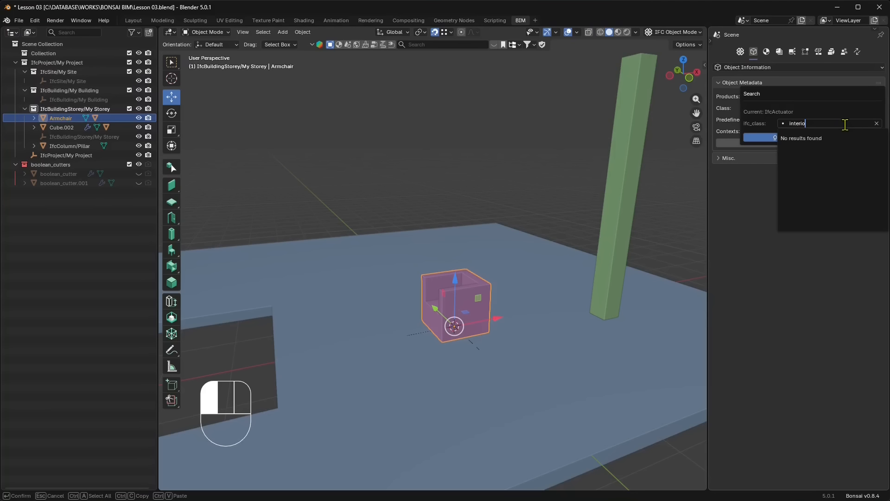
- Find the chair entry in the class search and assign IfcFurniture with predefined type CHAIR to the armchair
type("furni")
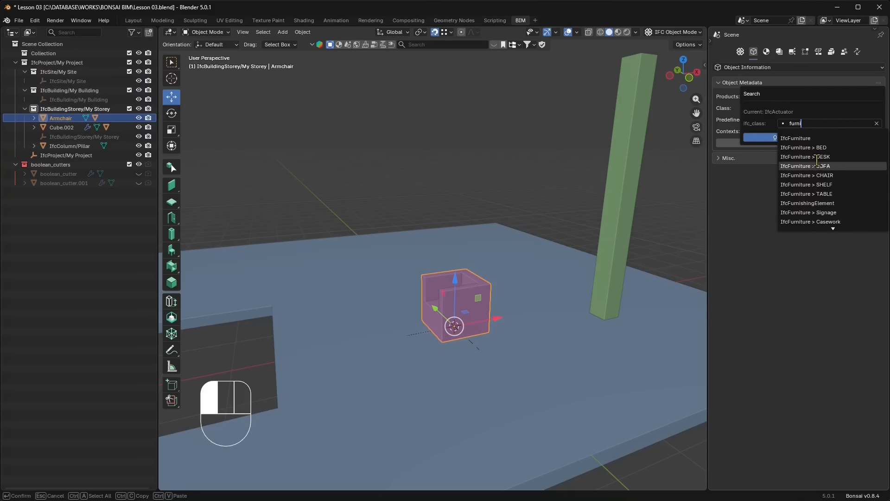
double_click(811, 121)
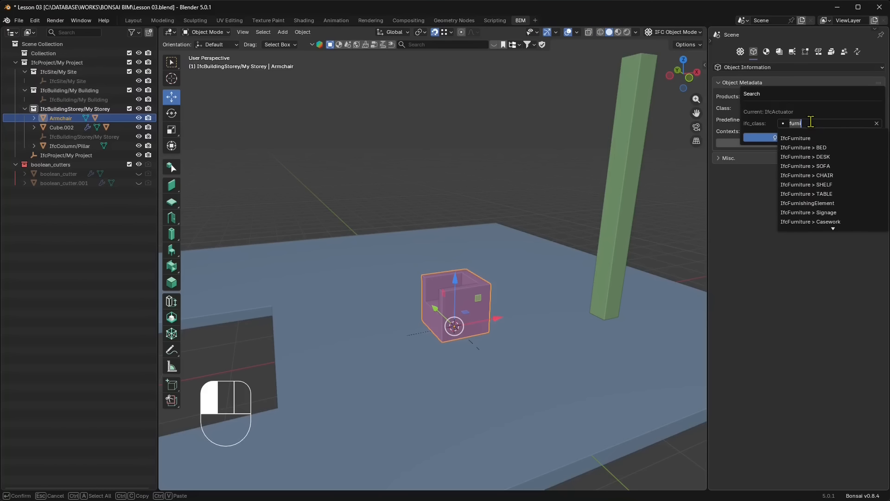
type("chair")
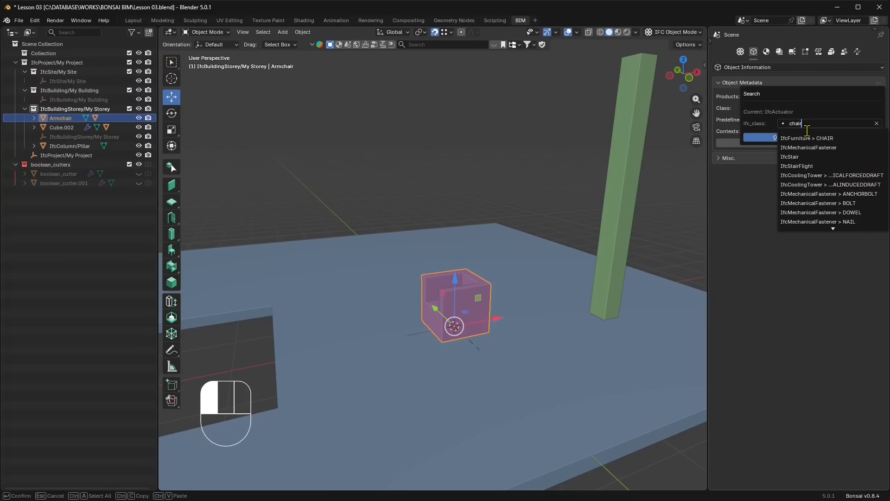
left_click(807, 139)
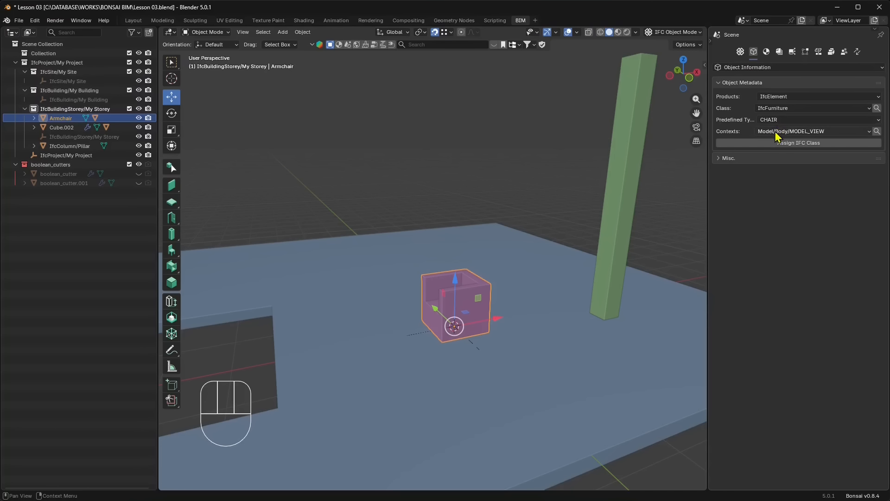
left_click(789, 145)
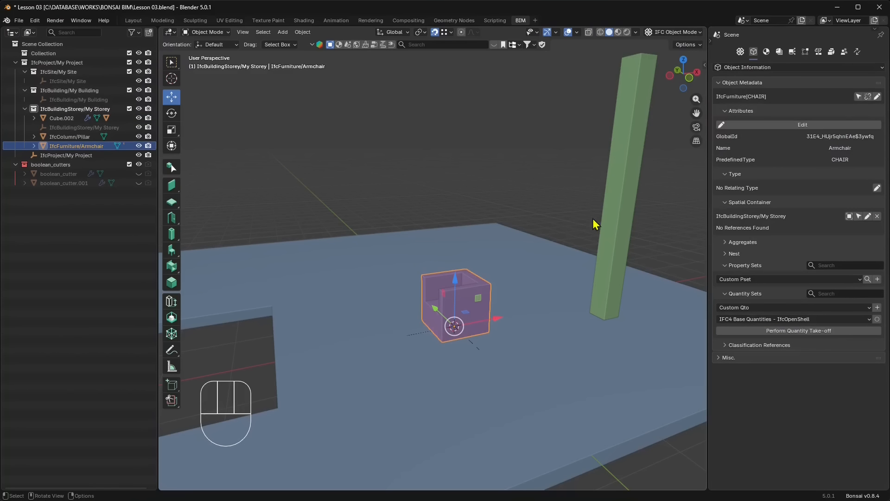
- Select the slab with the rectangular opening and open the search for its IFC class
left_click(551, 189)
middle_click_drag(429, 344, 419, 342)
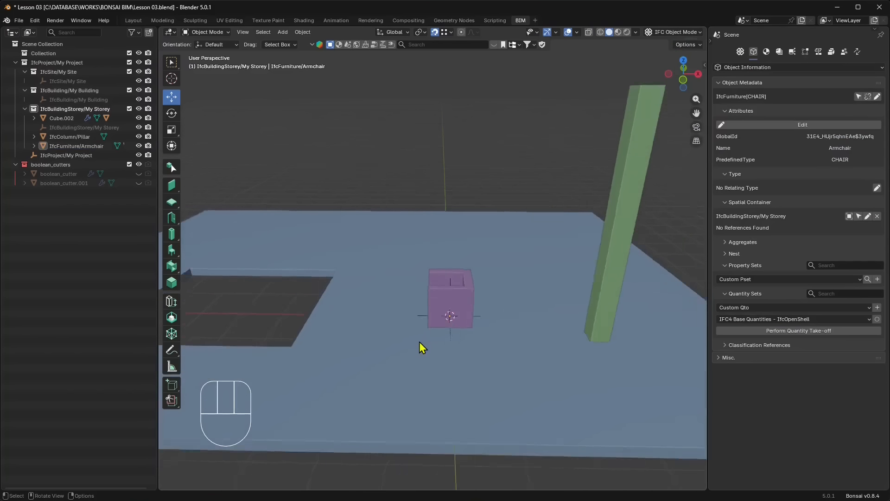
scroll(424, 345, "down", 1)
left_click(424, 345)
middle_click_drag(361, 369, 454, 282)
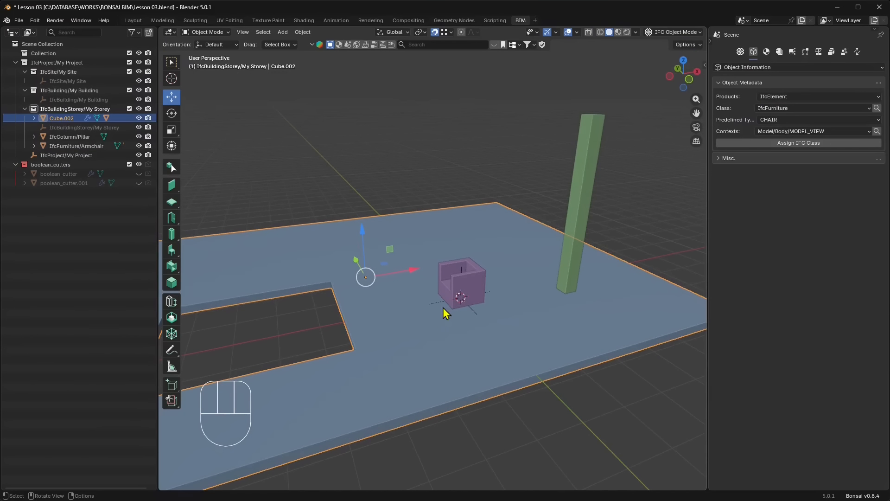
left_click(781, 109)
left_click(782, 110)
left_click(877, 108)
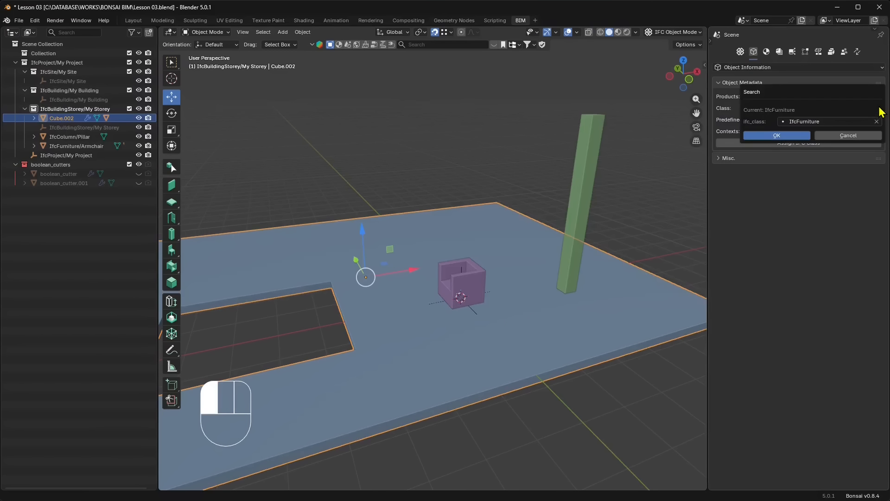
- Search the slab's IFC class options for "plan" and "floor"
left_click(839, 121)
type("plan")
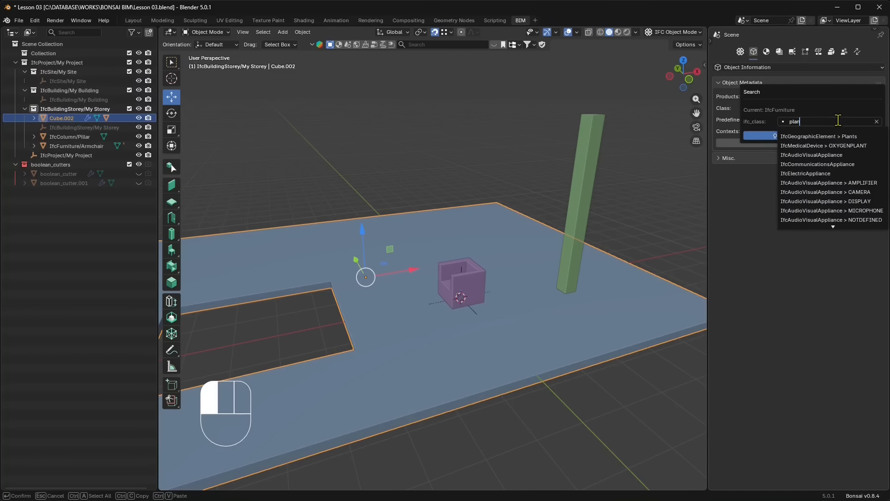
key("BackSpace")
key("BackSpace")
key("BackSpace")
key("BackSpace")
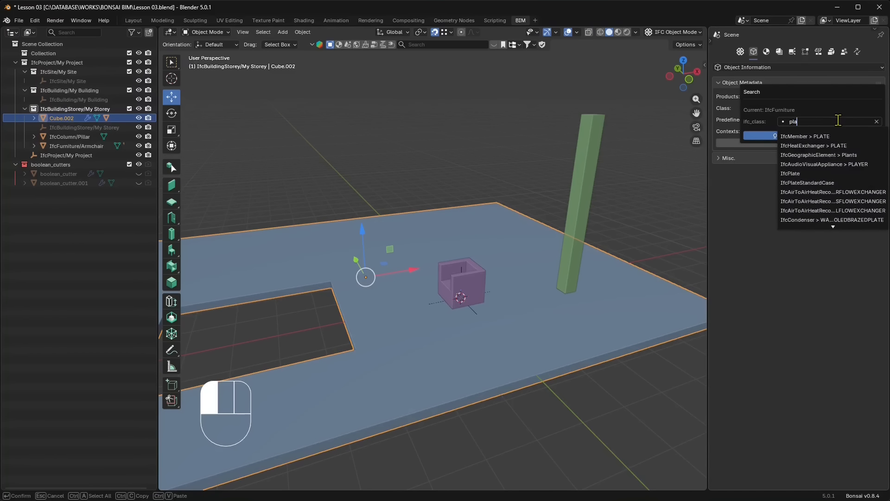
type("flo")
type("or")
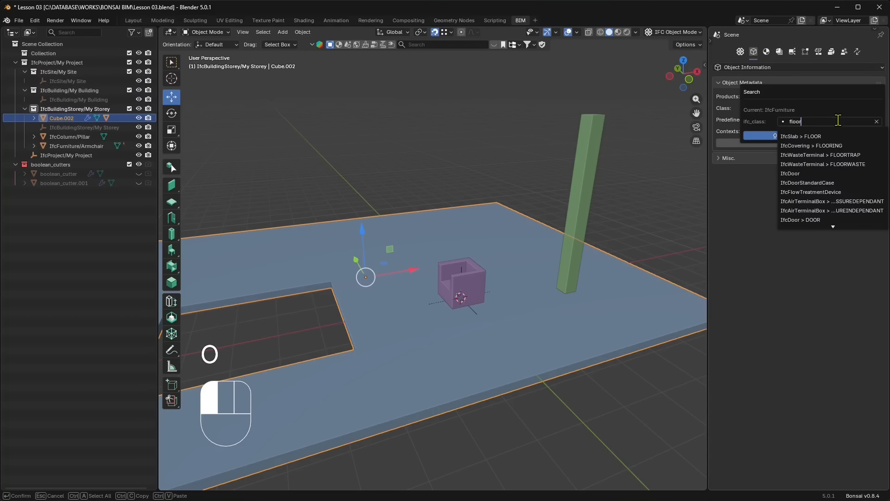
- Search the classes for "slab" and assign IfcSlab with predefined type FLOOR to the slab
left_click_drag(807, 125, 778, 121)
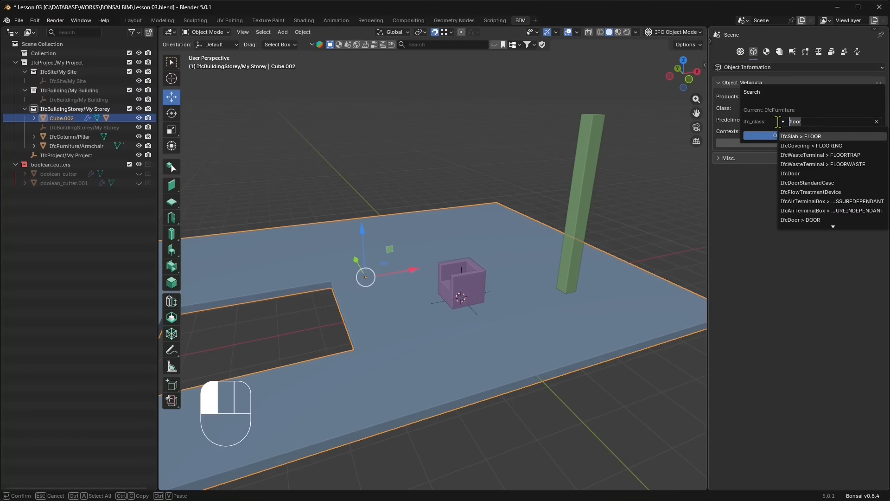
type("slab")
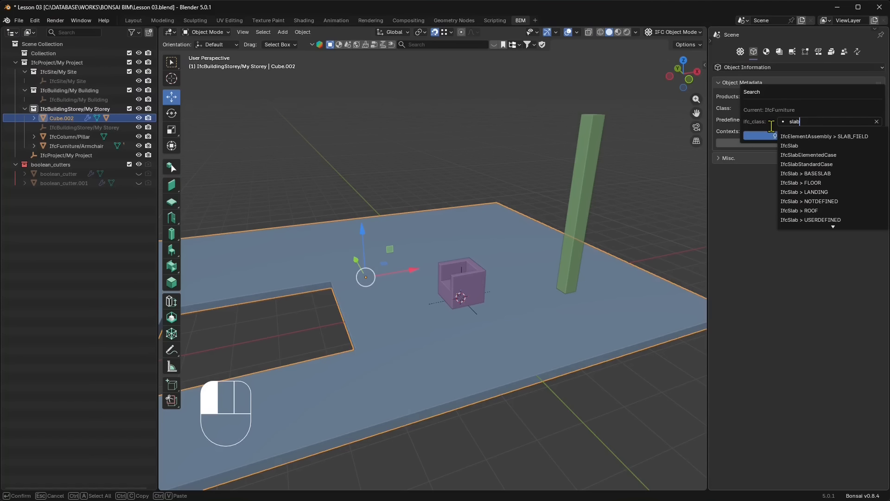
left_click(791, 184)
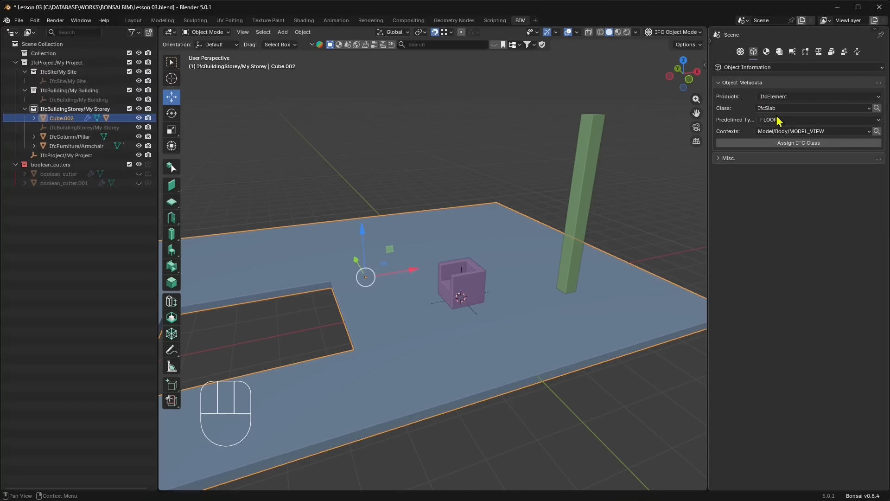
left_click(780, 143)
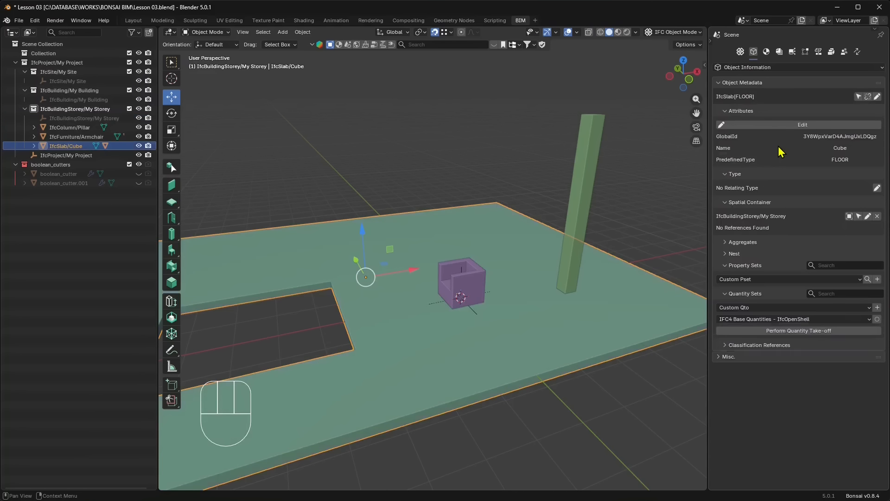
- Save the IFC project as Lesson 03.ifc in the BONSAI BIM folder
left_click(547, 187)
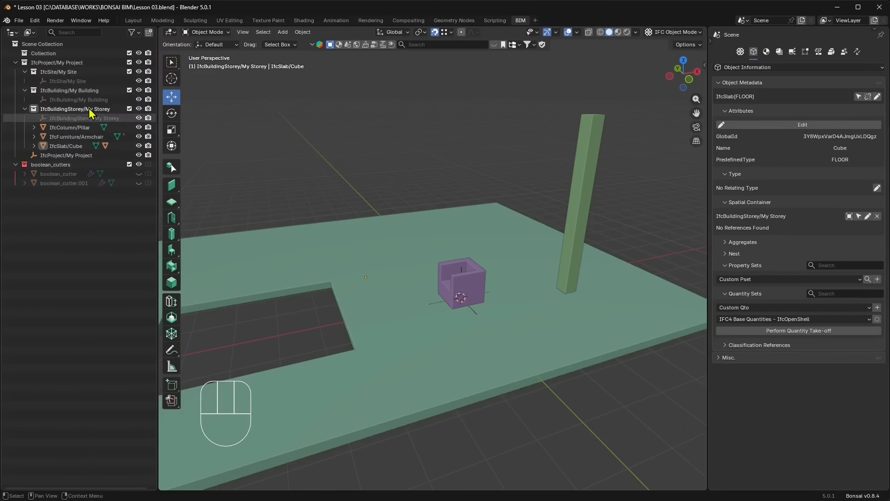
left_click(19, 22)
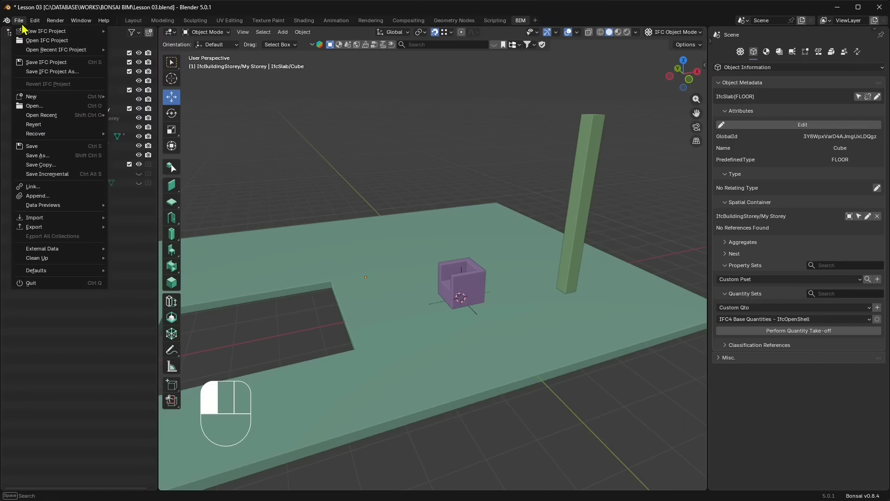
left_click(62, 64)
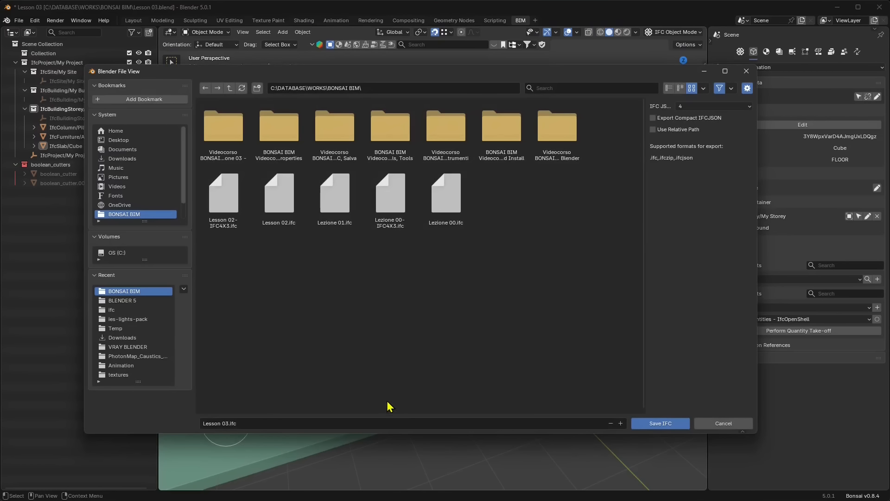
left_click(697, 107)
left_click(697, 127)
left_click(690, 107)
left_click(694, 118)
left_click(660, 423)
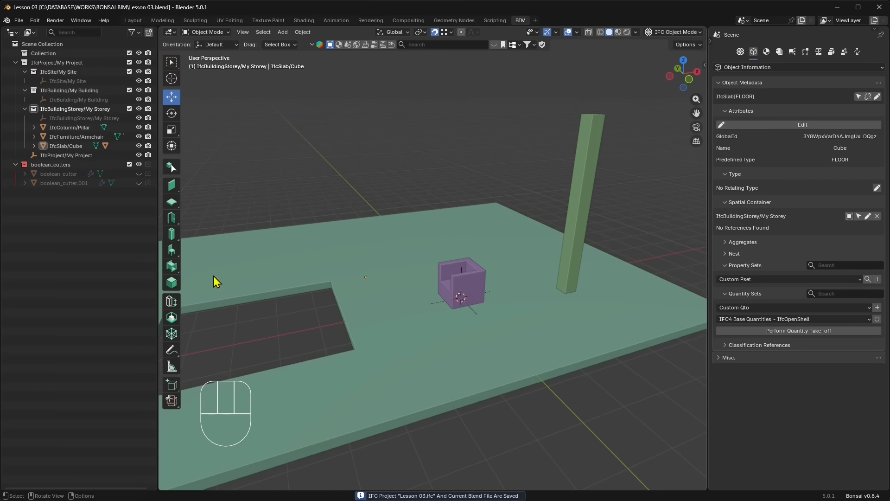
- Make the boolean_cutters objects visible and move boolean_cutter away from the slab's opening
left_click(50, 166)
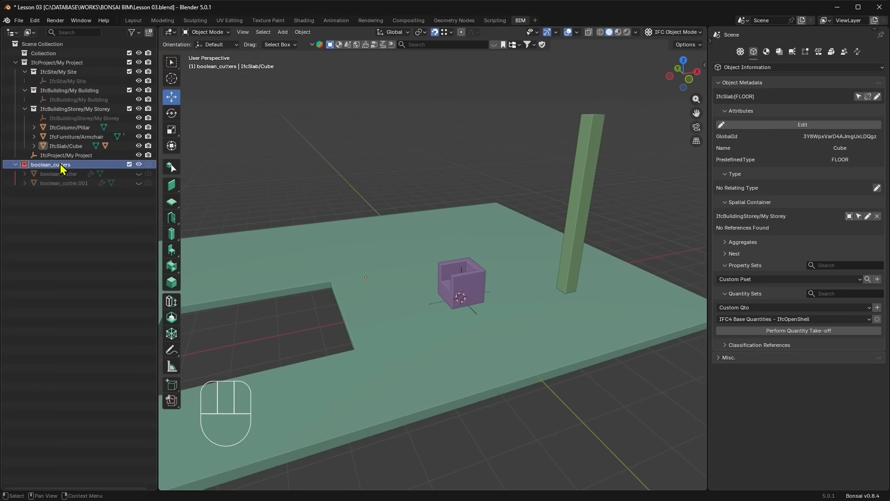
left_click(129, 165)
left_click(129, 164)
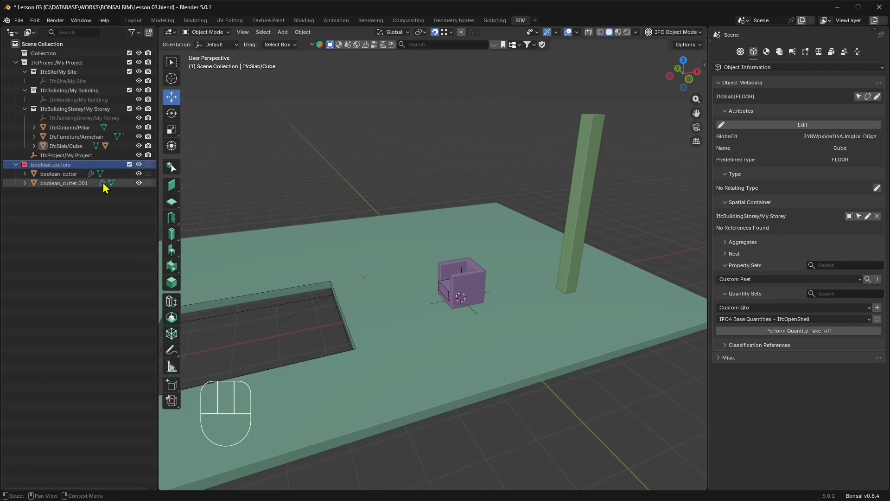
left_click(46, 174)
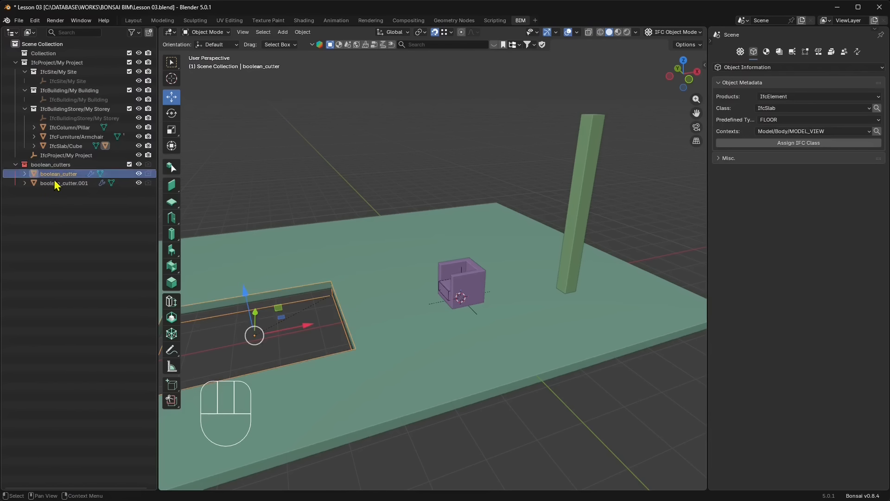
middle_click_drag(352, 329, 431, 332, "shift")
middle_click_drag(375, 346, 376, 323)
left_click_drag(360, 325, 276, 274)
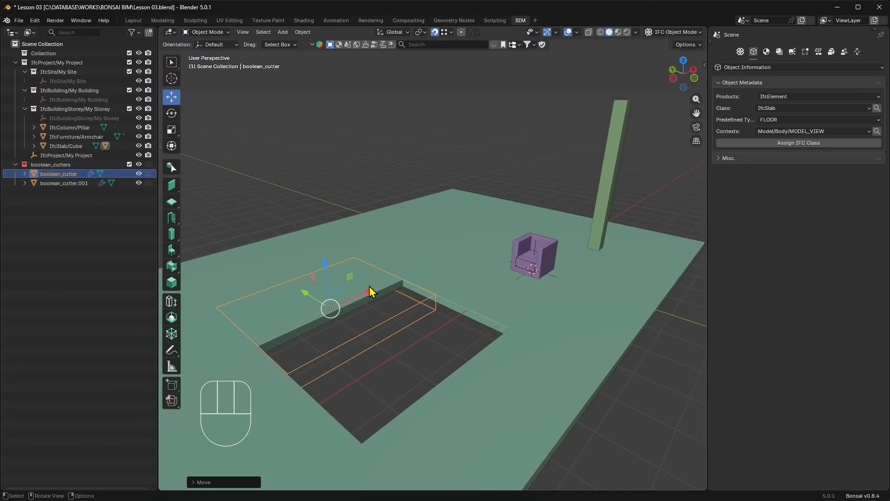
- Delete the boolean_cutters collection with its objects and inspect the slab's opening
left_click(52, 166)
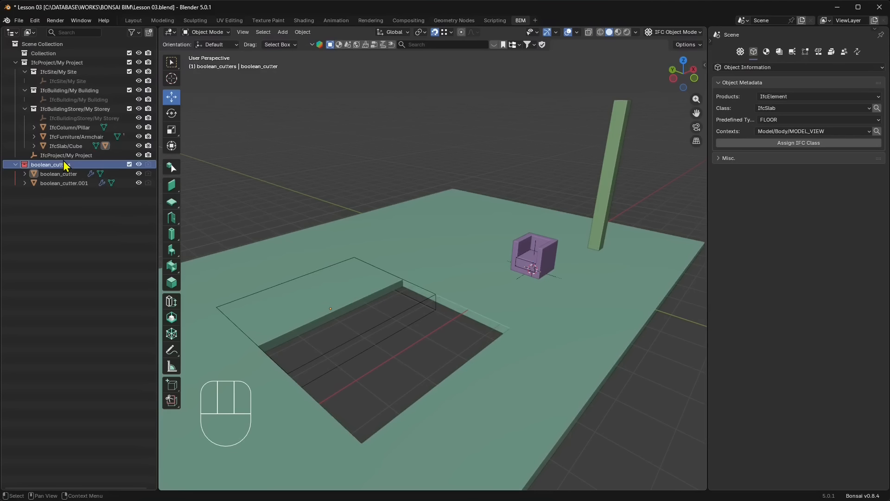
key("Delete")
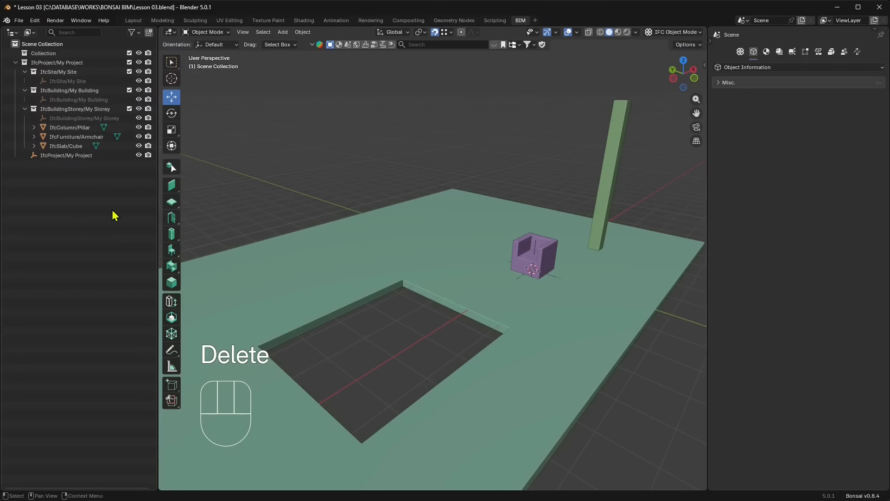
middle_click_drag(410, 205, 459, 314)
left_click(599, 327)
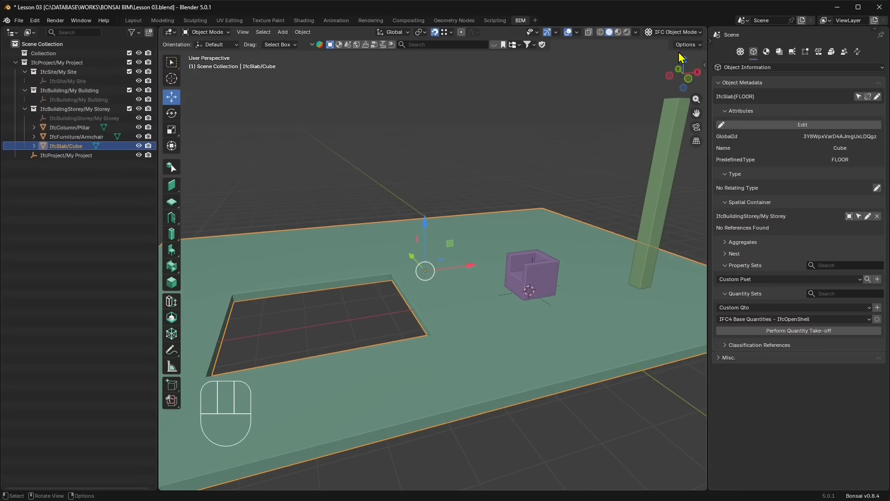
left_click(375, 126)
middle_click_drag(371, 296, 392, 302)
middle_click_drag(536, 328, 500, 333)
- Examine in the project overview which elements My Project, My Site, My Building and My Storey contain
left_click(740, 52)
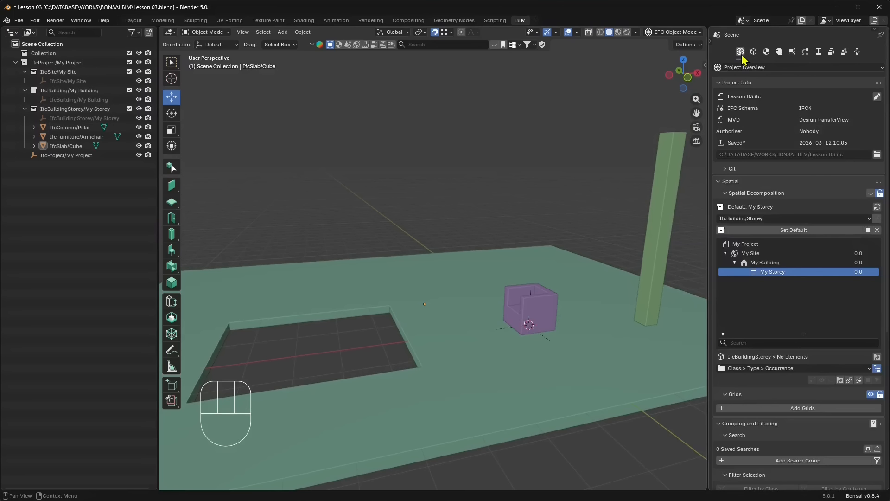
left_click(768, 271)
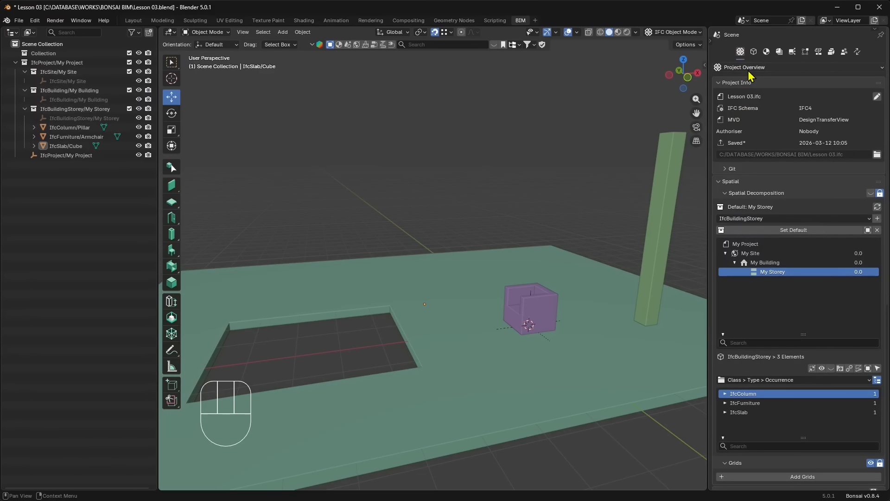
left_click(755, 263)
left_click(751, 254)
left_click(746, 245)
left_click(752, 262)
left_click(761, 272)
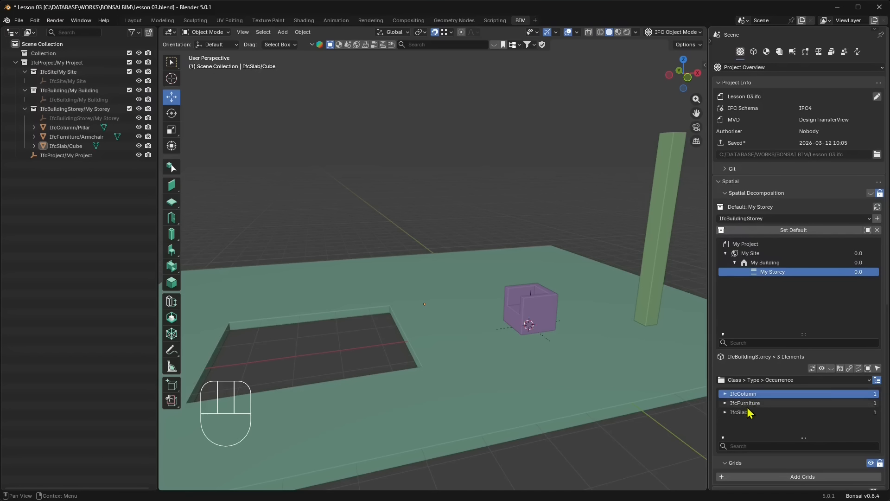
- Expand the IfcColumn, IfcFurniture and IfcSlab groups of My Storey and review their entries
left_click(726, 394)
left_click(726, 413)
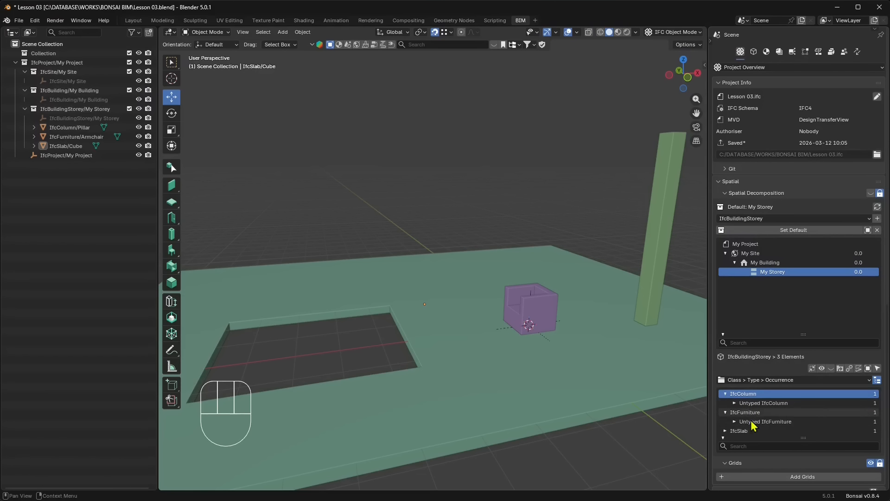
left_click(726, 430)
scroll(749, 429, "down", 1)
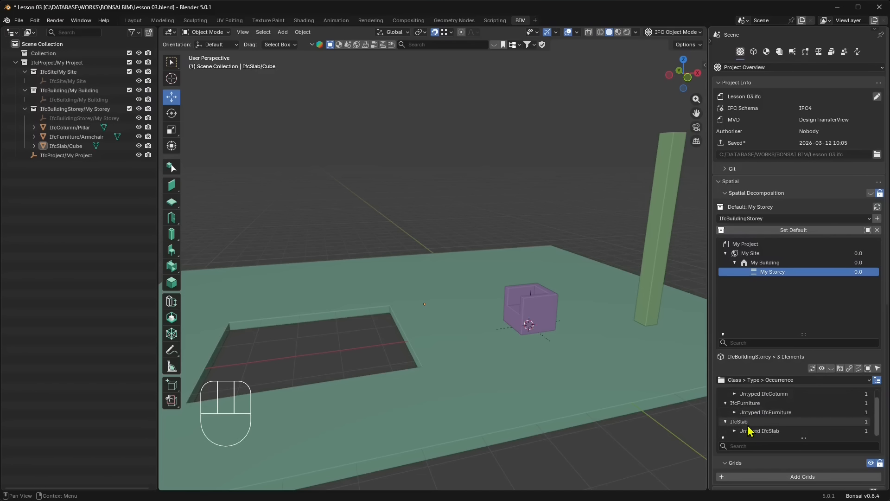
scroll(745, 422, "up", 1)
scroll(742, 417, "down", 1)
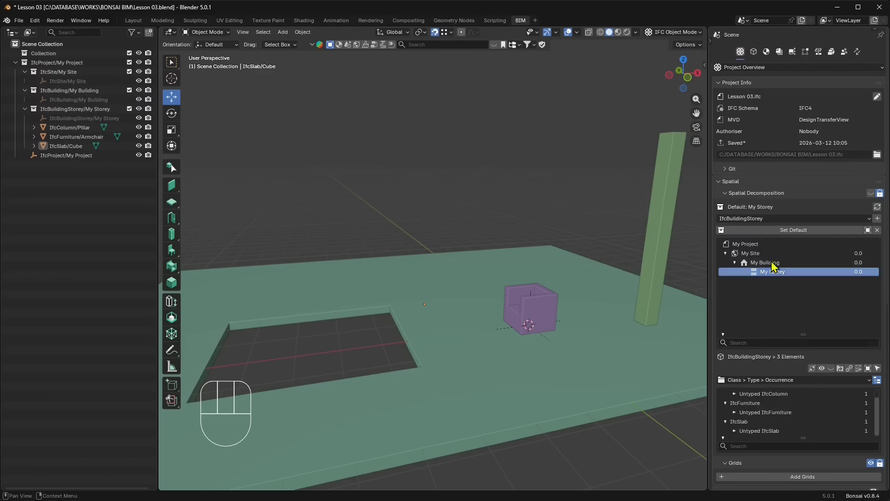
middle_click_drag(294, 264, 346, 308)
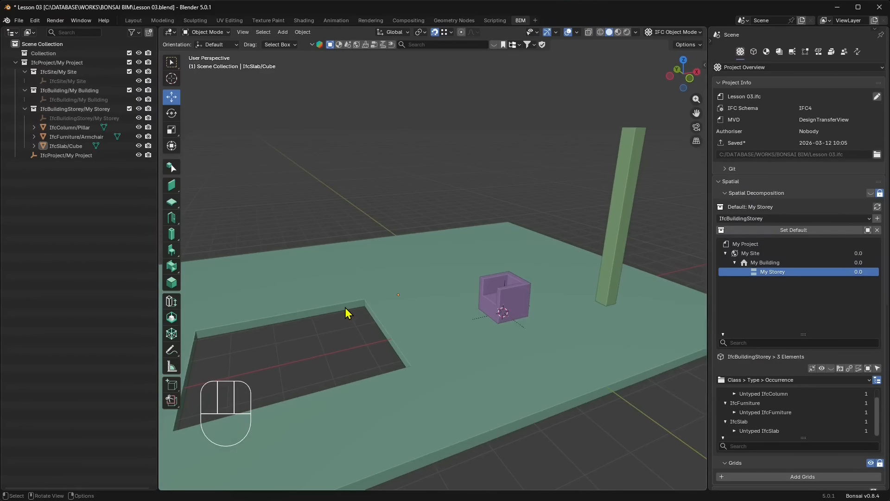